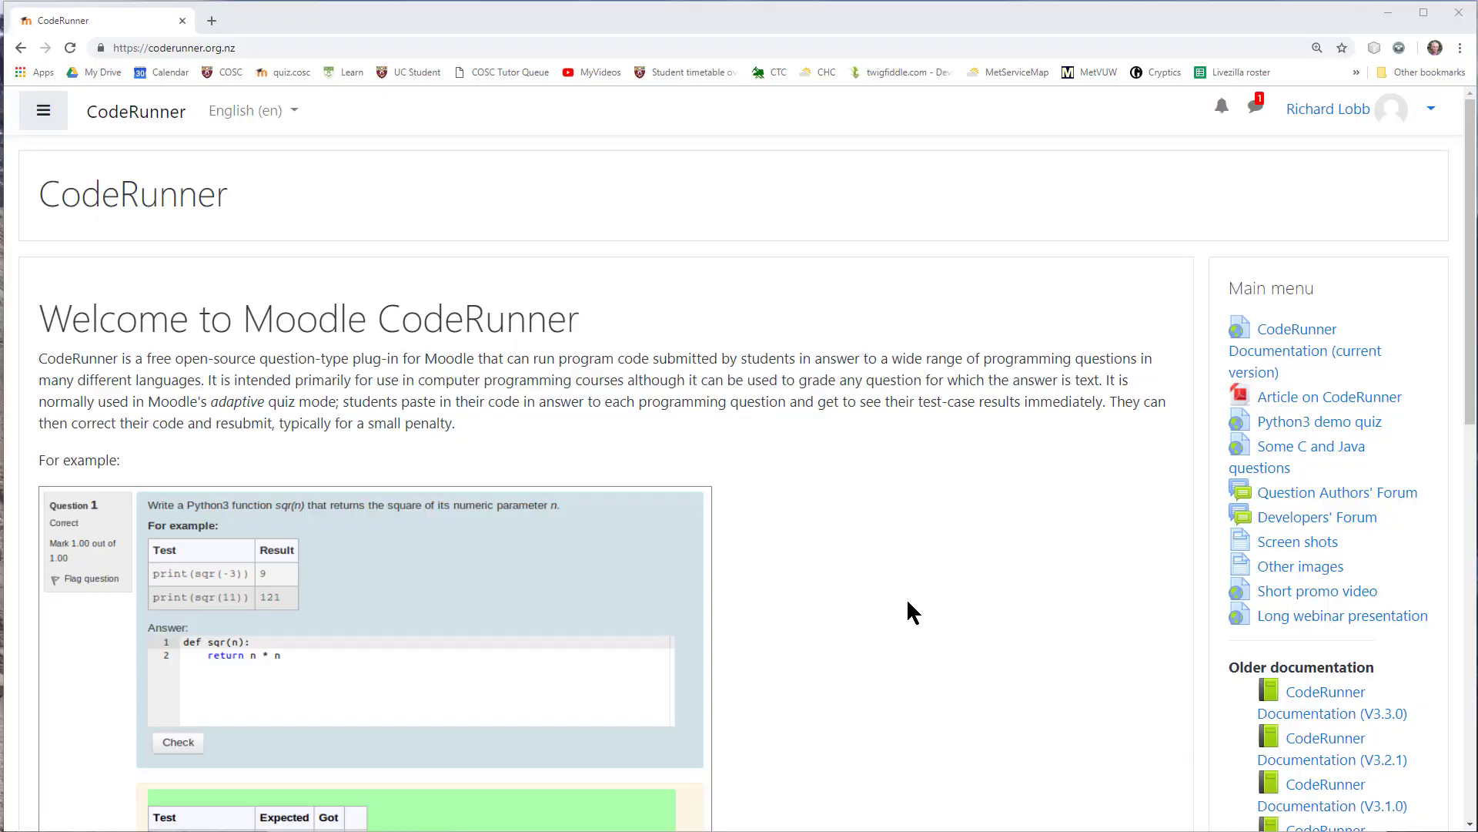
Highlight 'CodeRunner' and 'Moodle' in the heading and the coderunner.org.nz site address
left_click(380, 319)
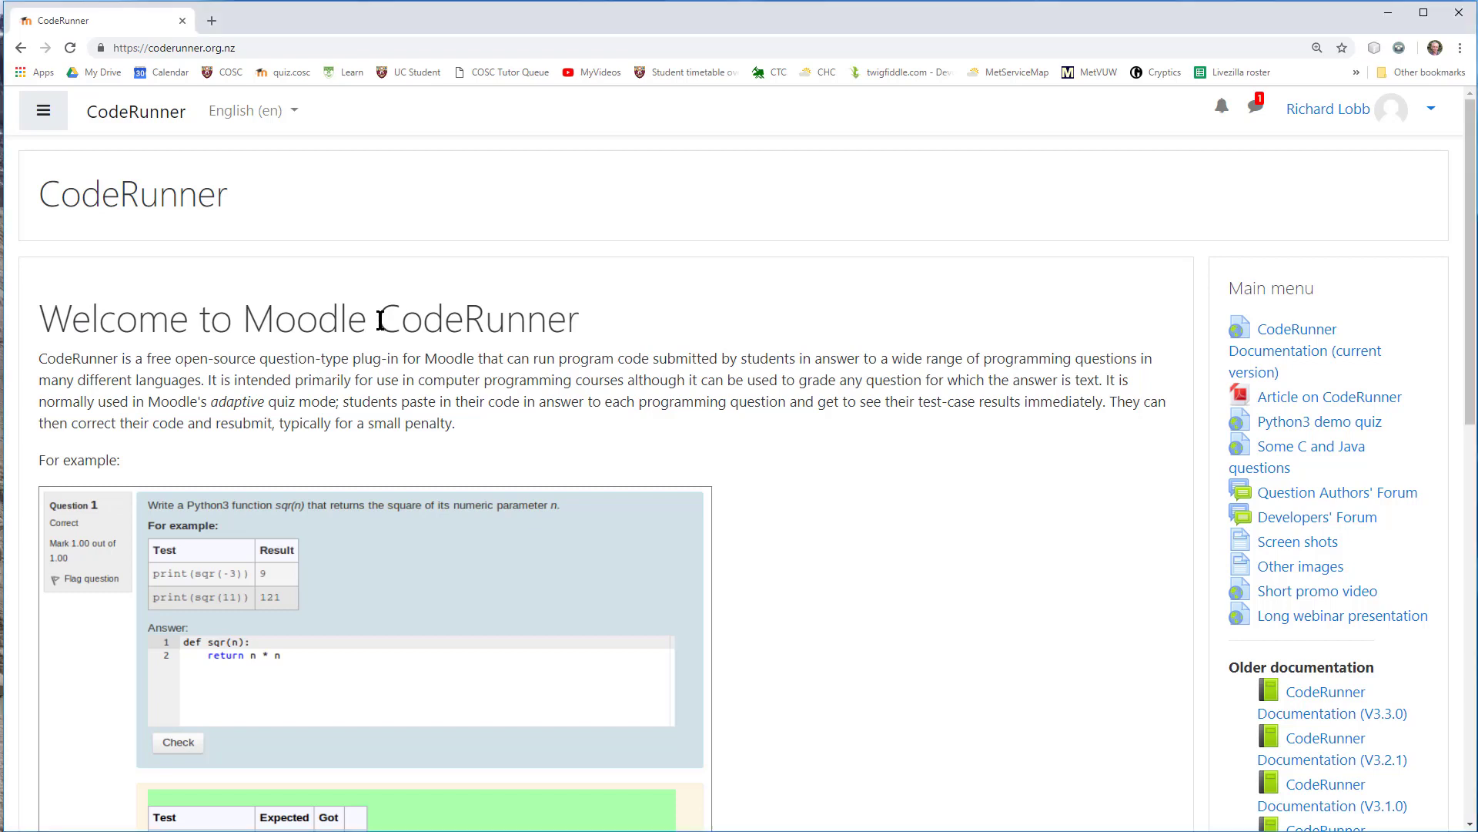
left_click_drag(381, 320, 579, 323)
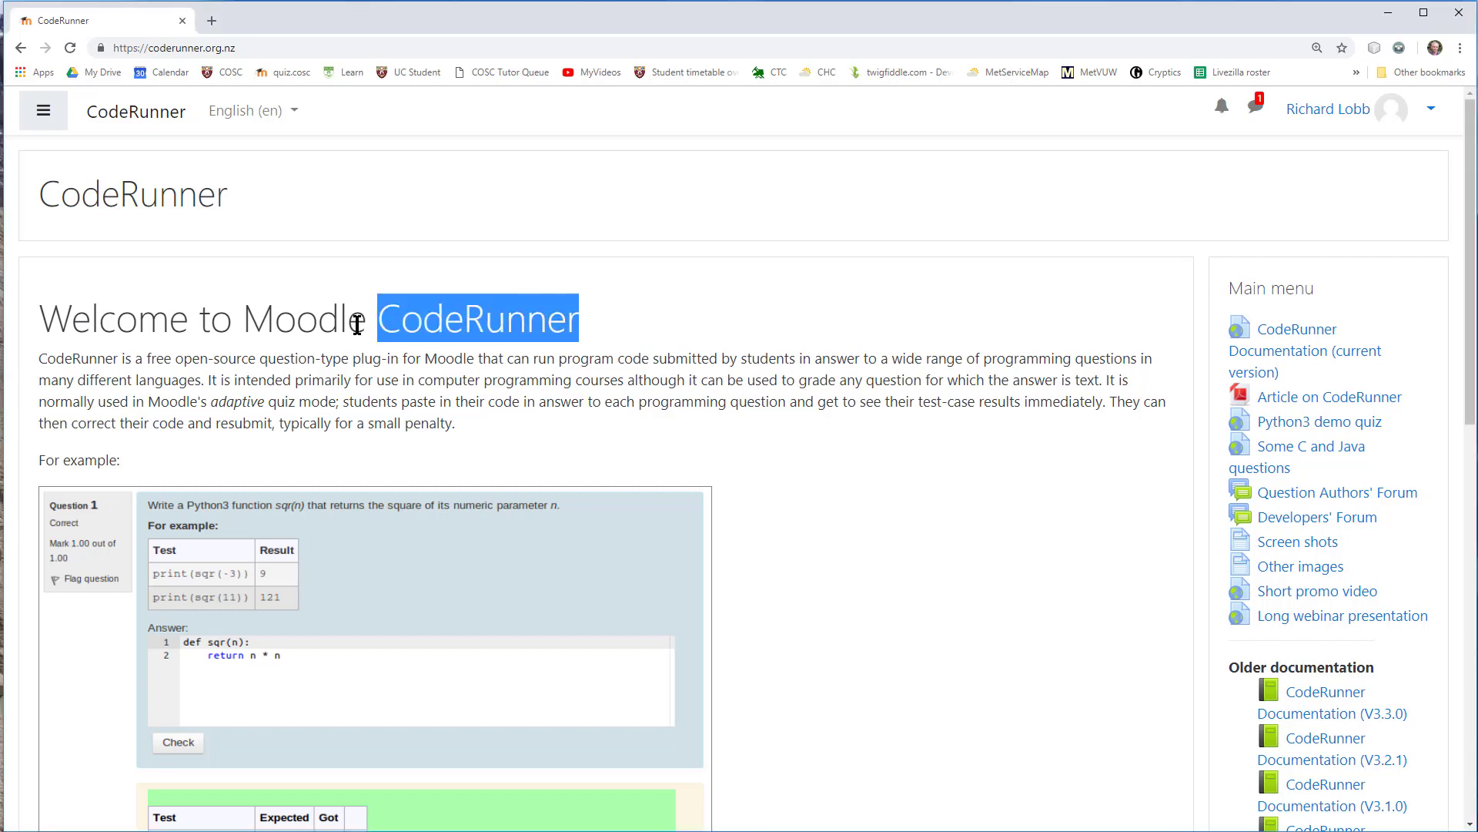
double_click(320, 324)
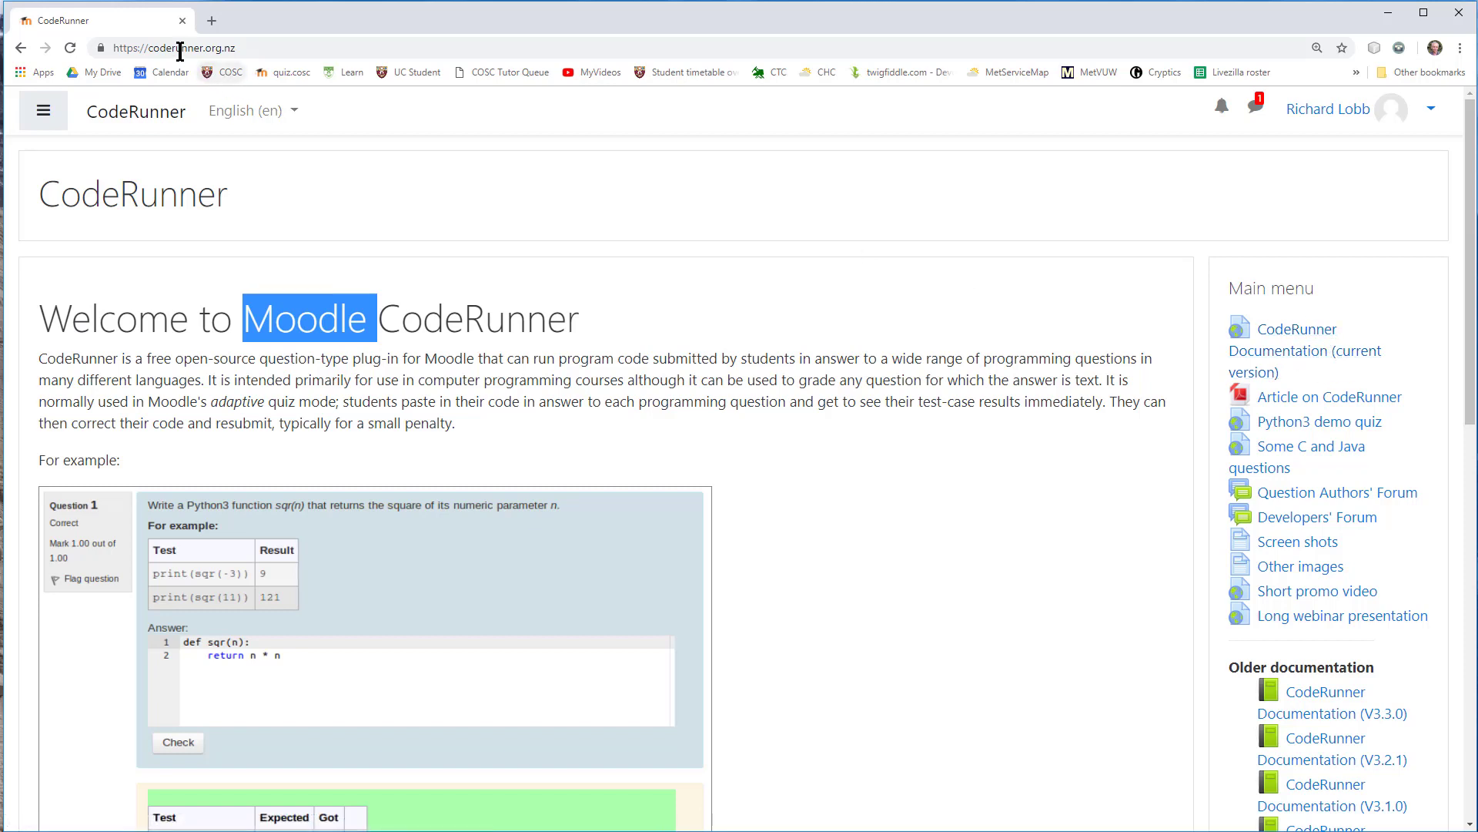
left_click_drag(152, 50, 268, 50)
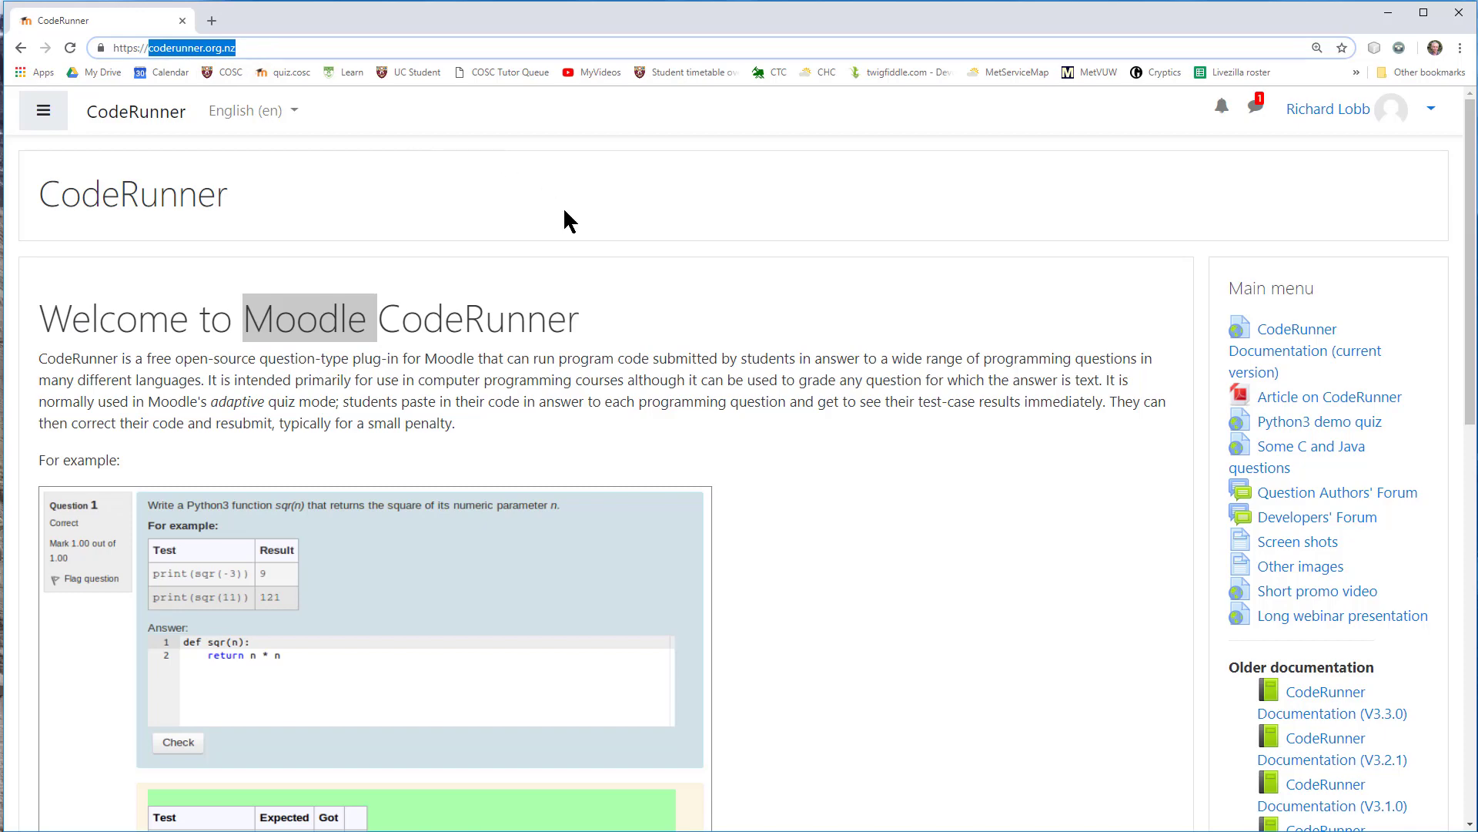
Scroll down and open the Demo course from My courses
left_click(1472, 348)
left_click_drag(1472, 348, 1472, 583)
left_click(1285, 454)
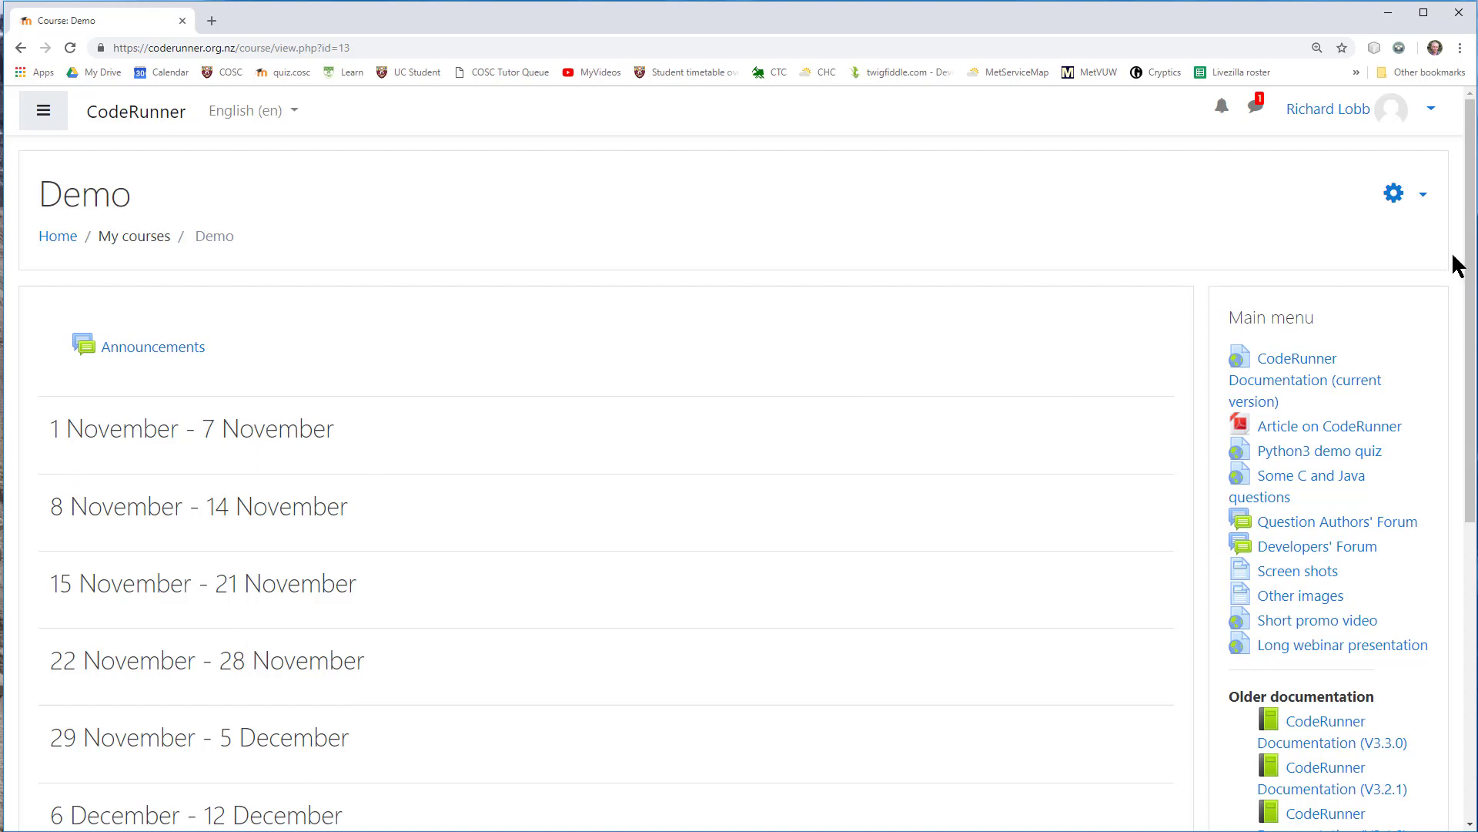
Open the Demo course's question bank Questions page through the full Course administration page
left_click(1423, 202)
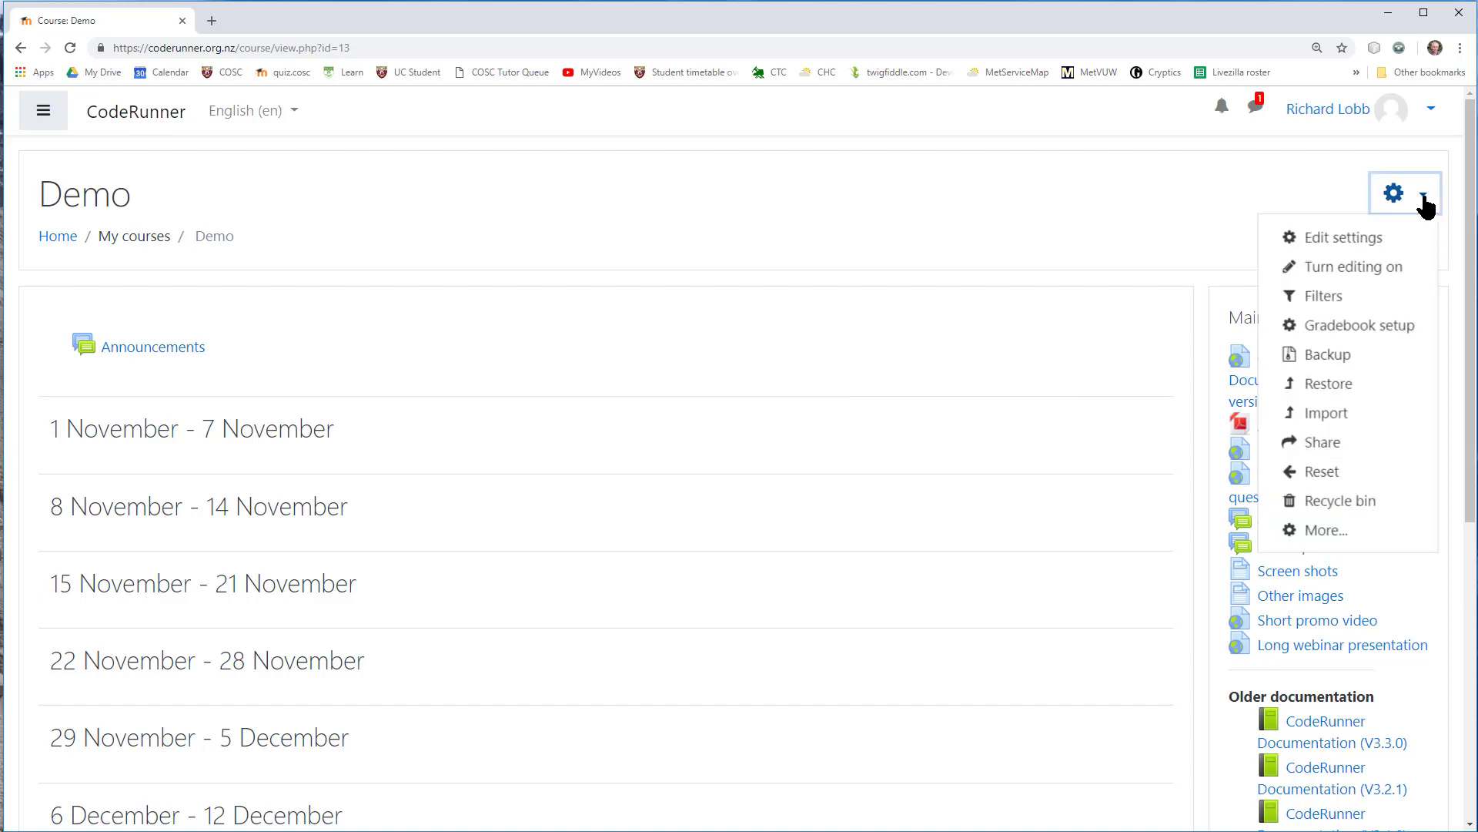
left_click(1336, 530)
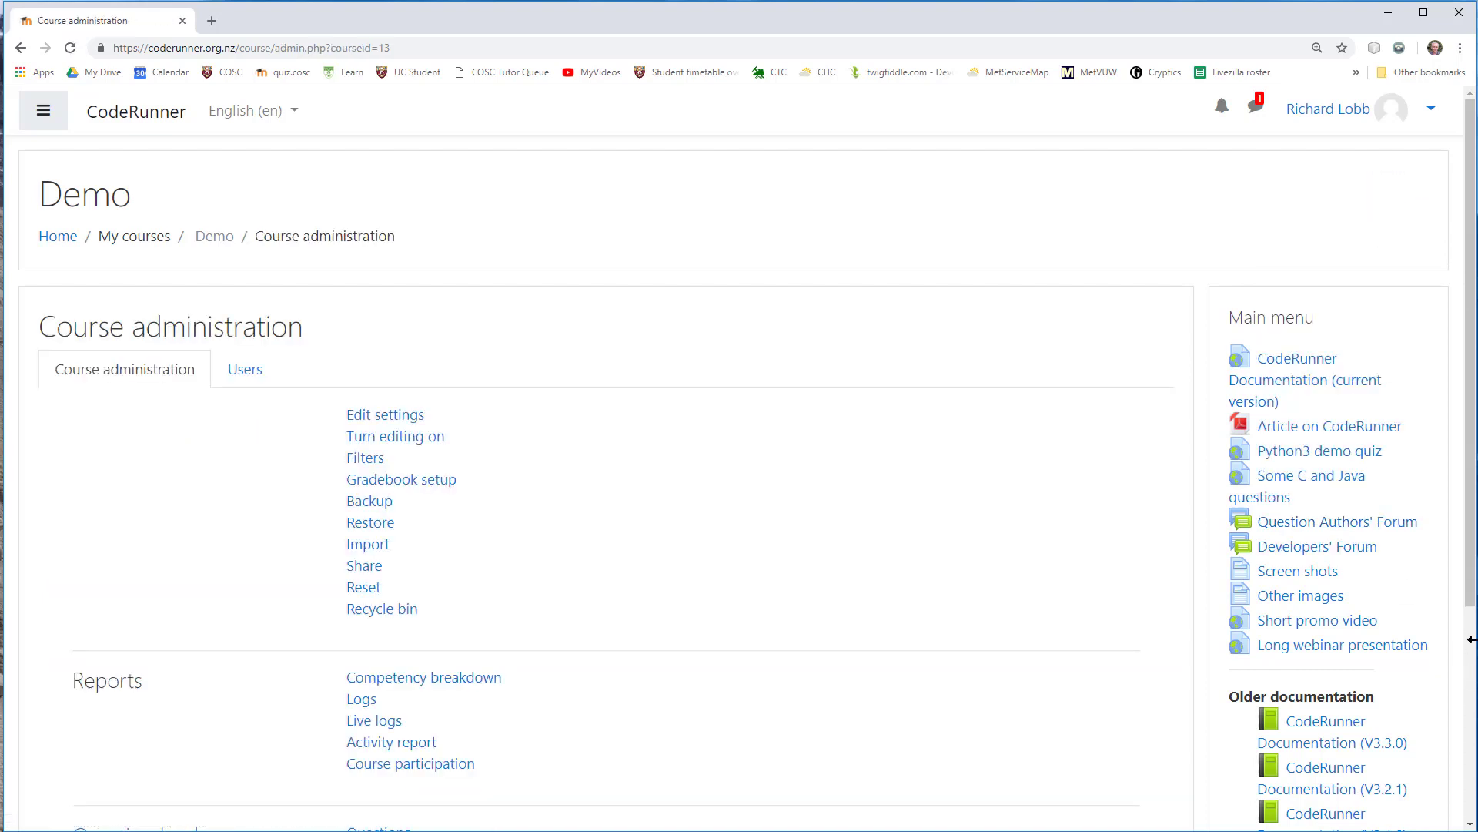
scroll(474, 589, "down", 4)
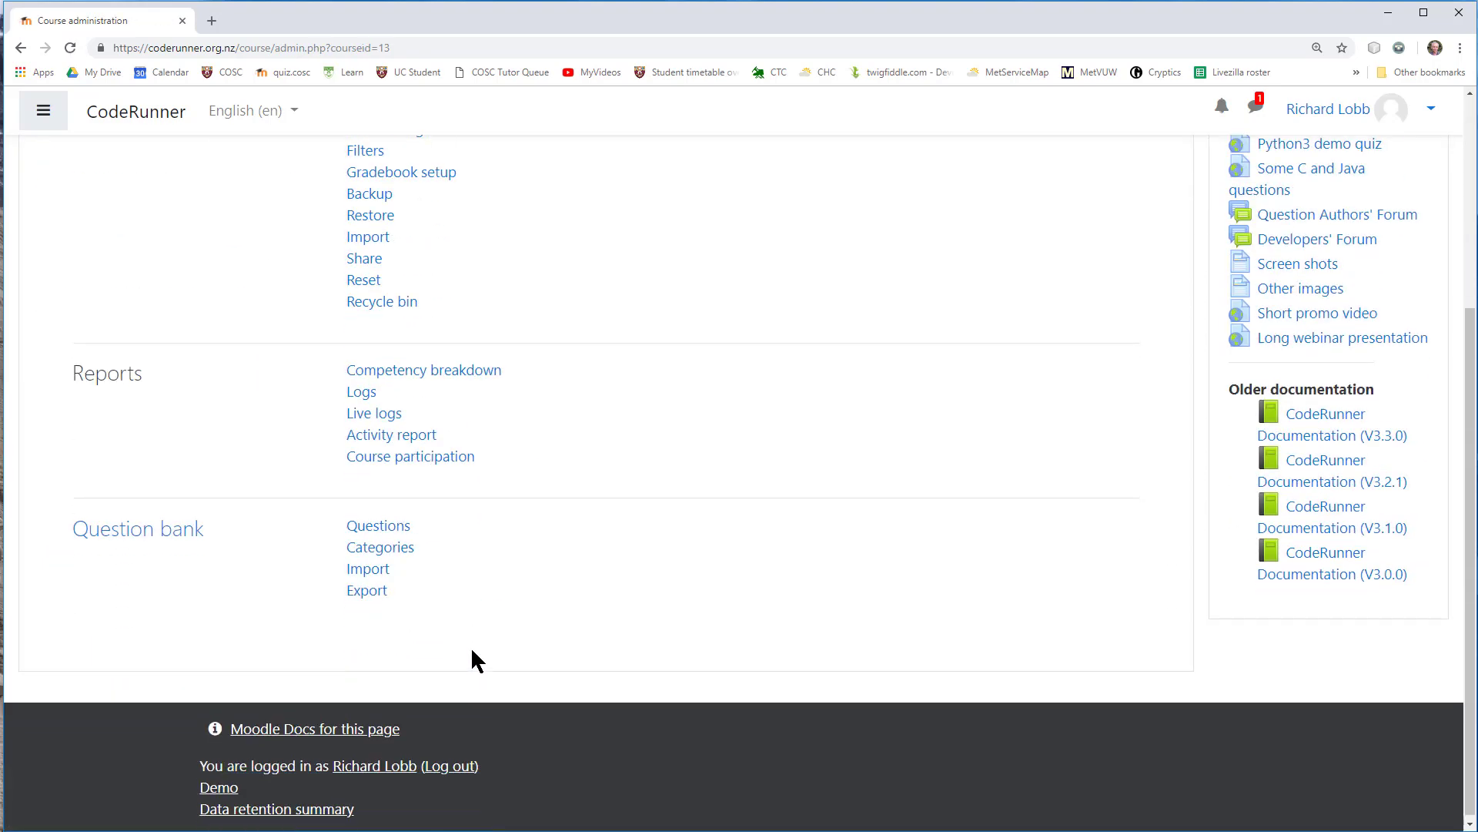
left_click(378, 523)
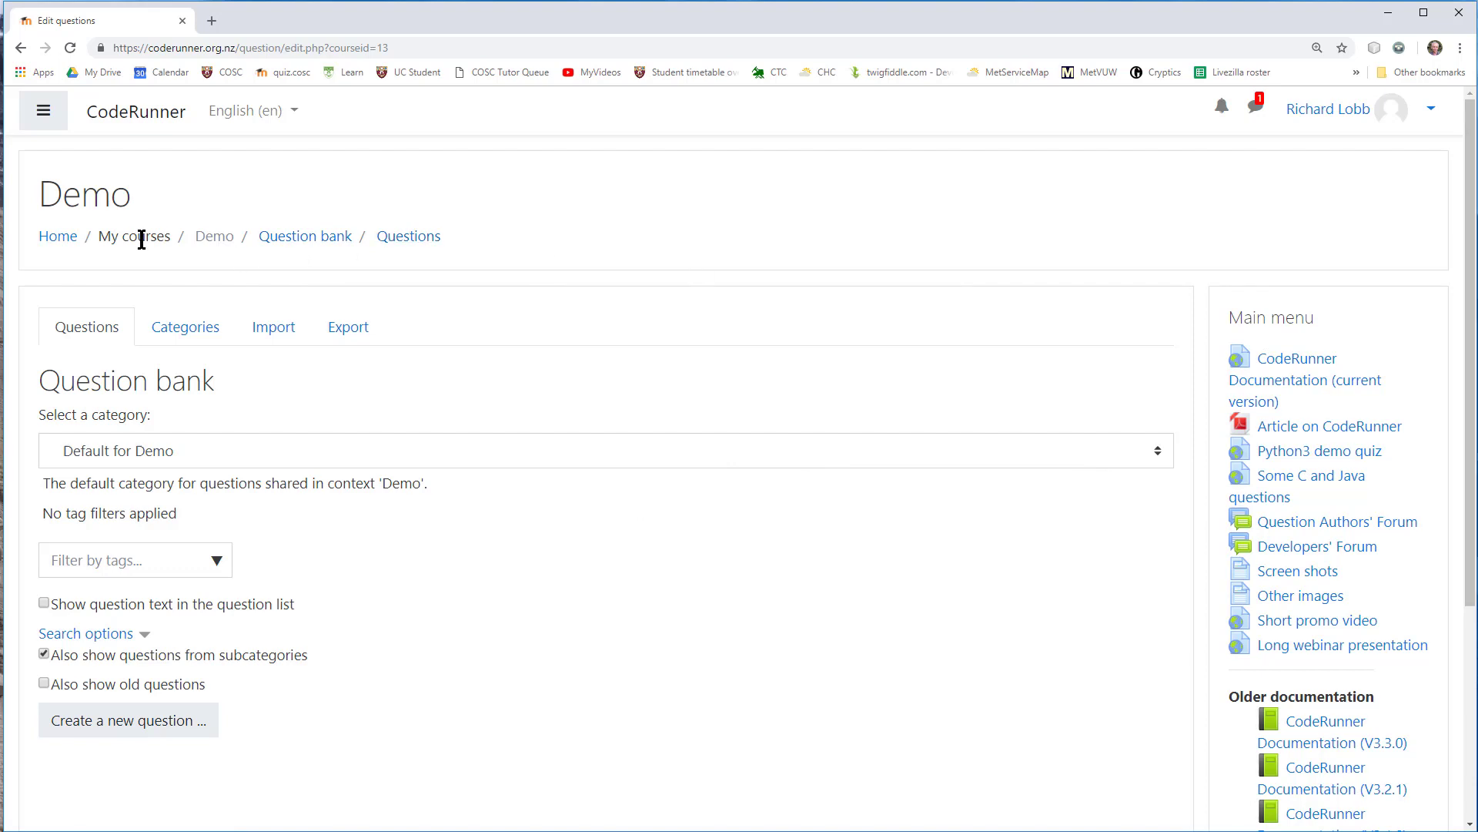
Return to the Demo course and turn editing on
left_click(211, 237)
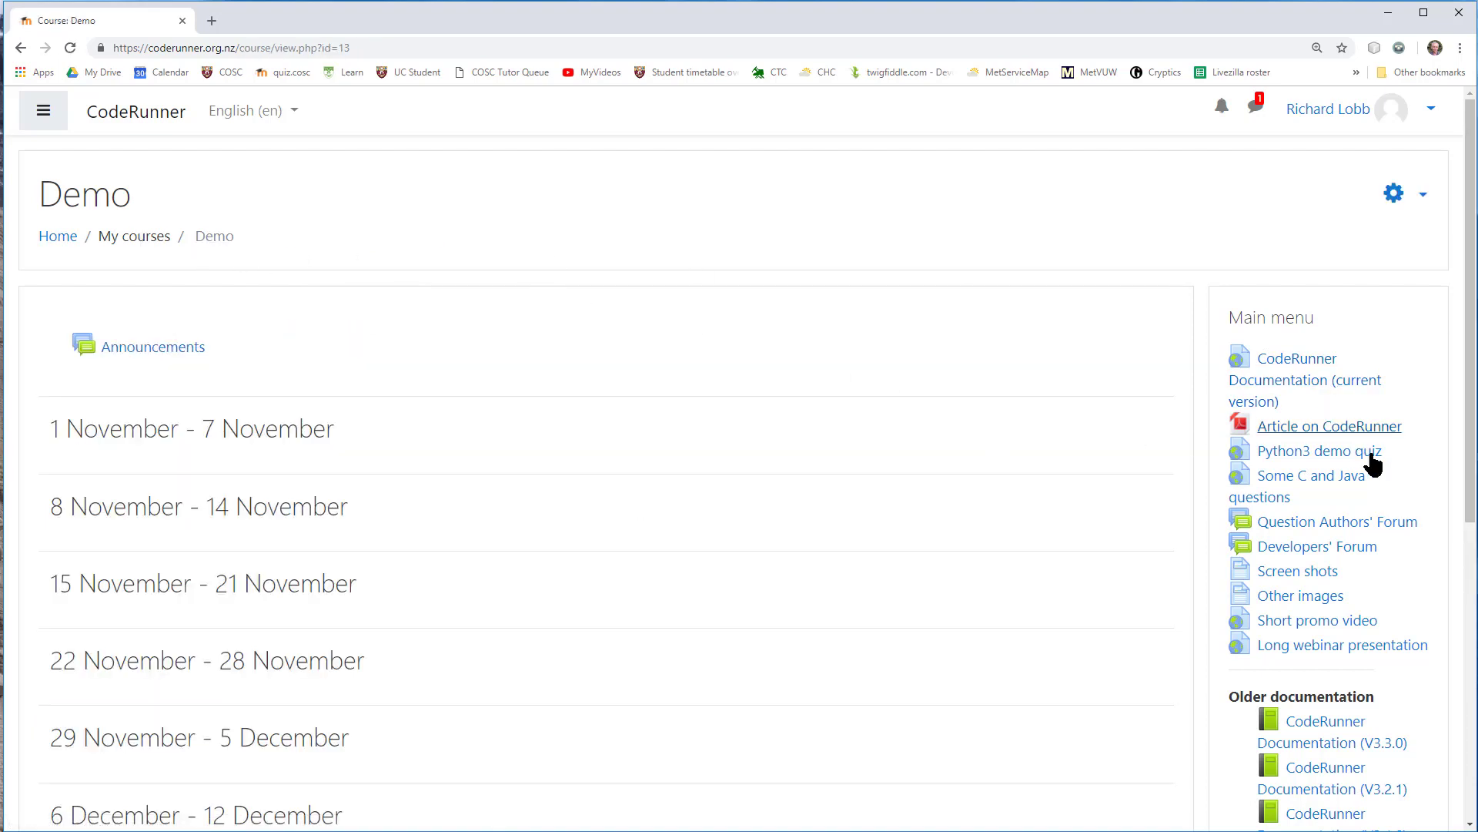
left_click(1394, 204)
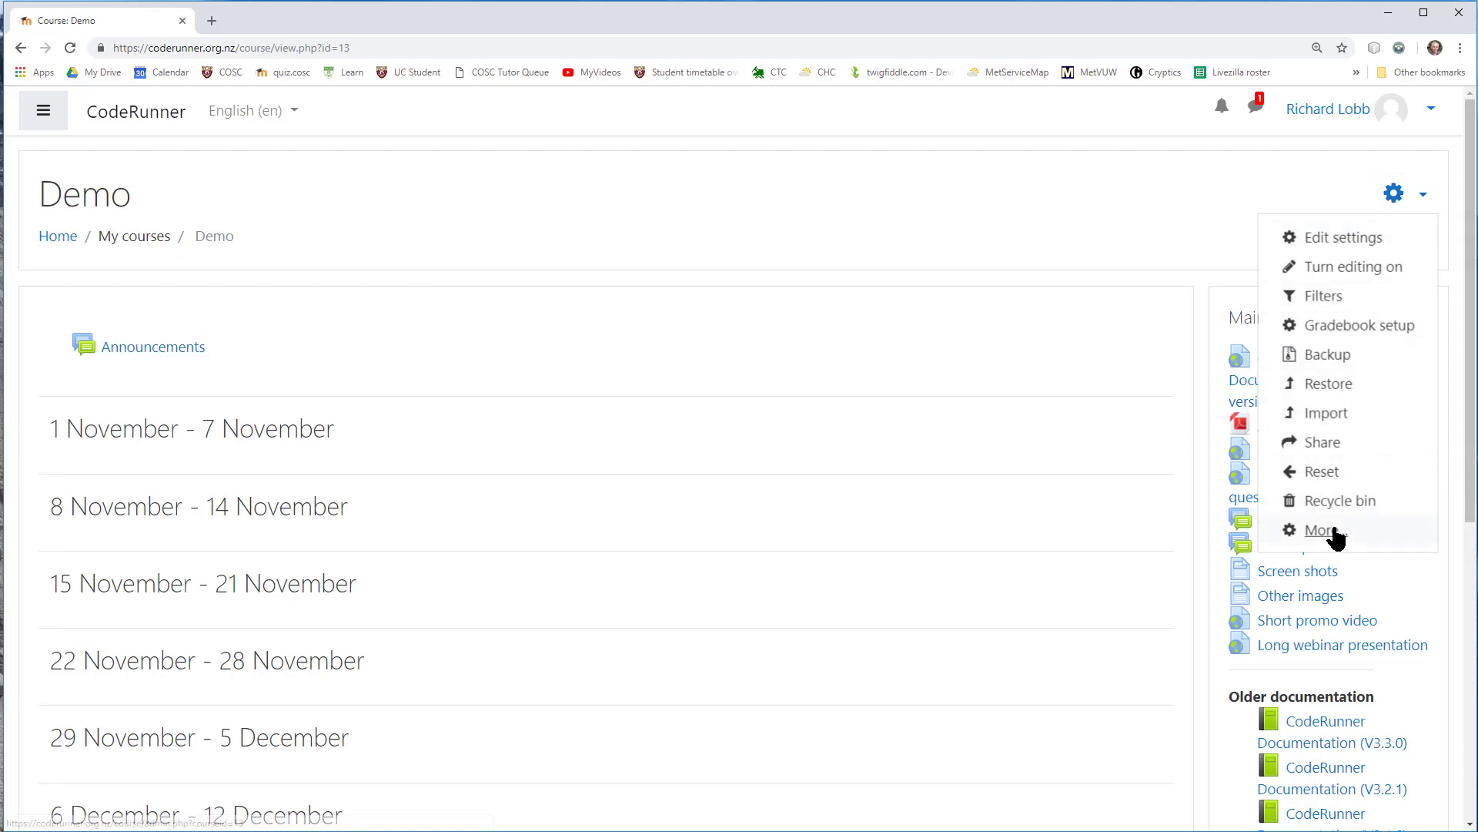
left_click(1359, 268)
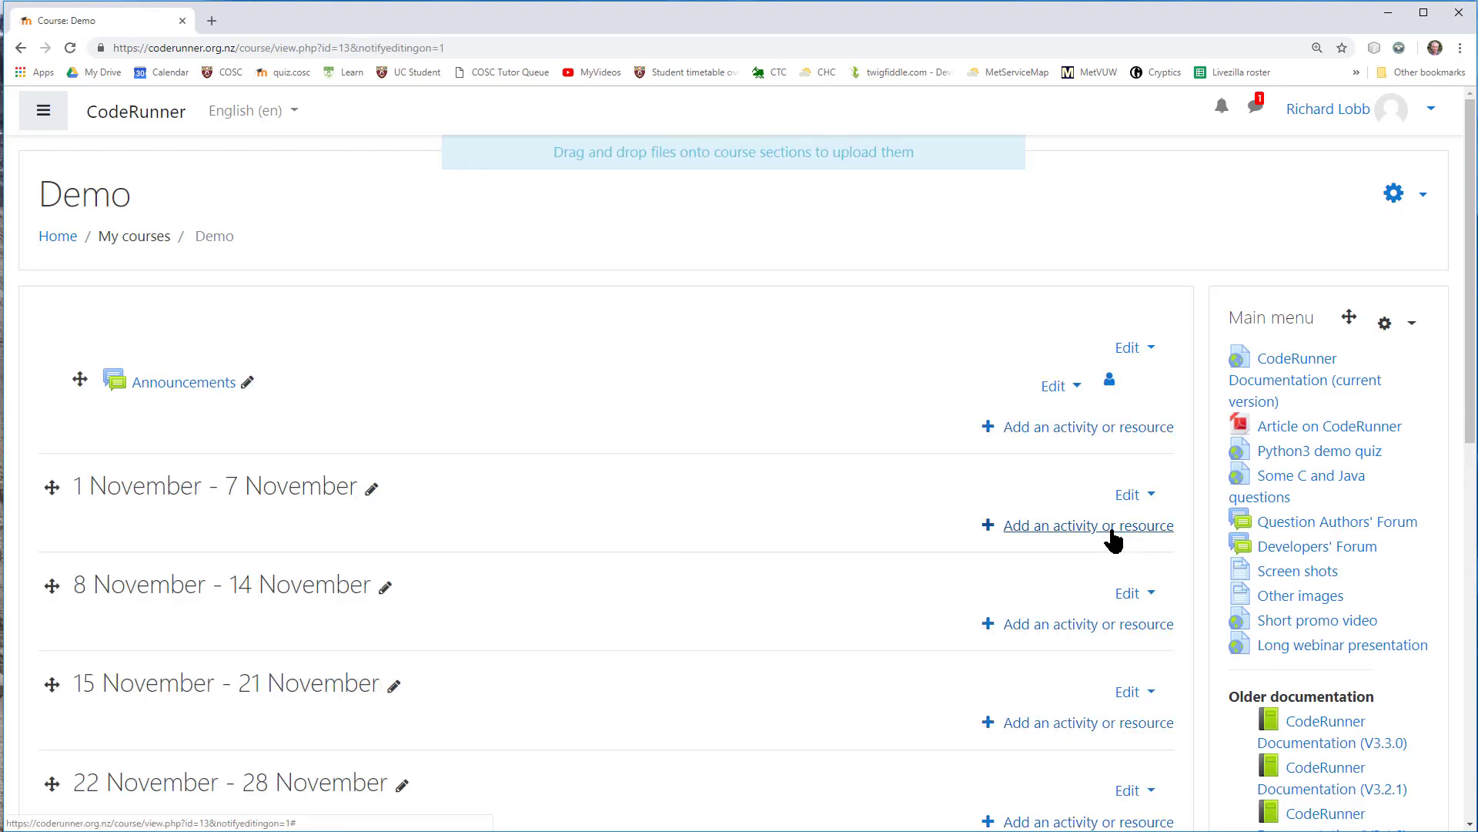
Add a Quiz activity to the 1 November - 7 November week
left_click(1110, 527)
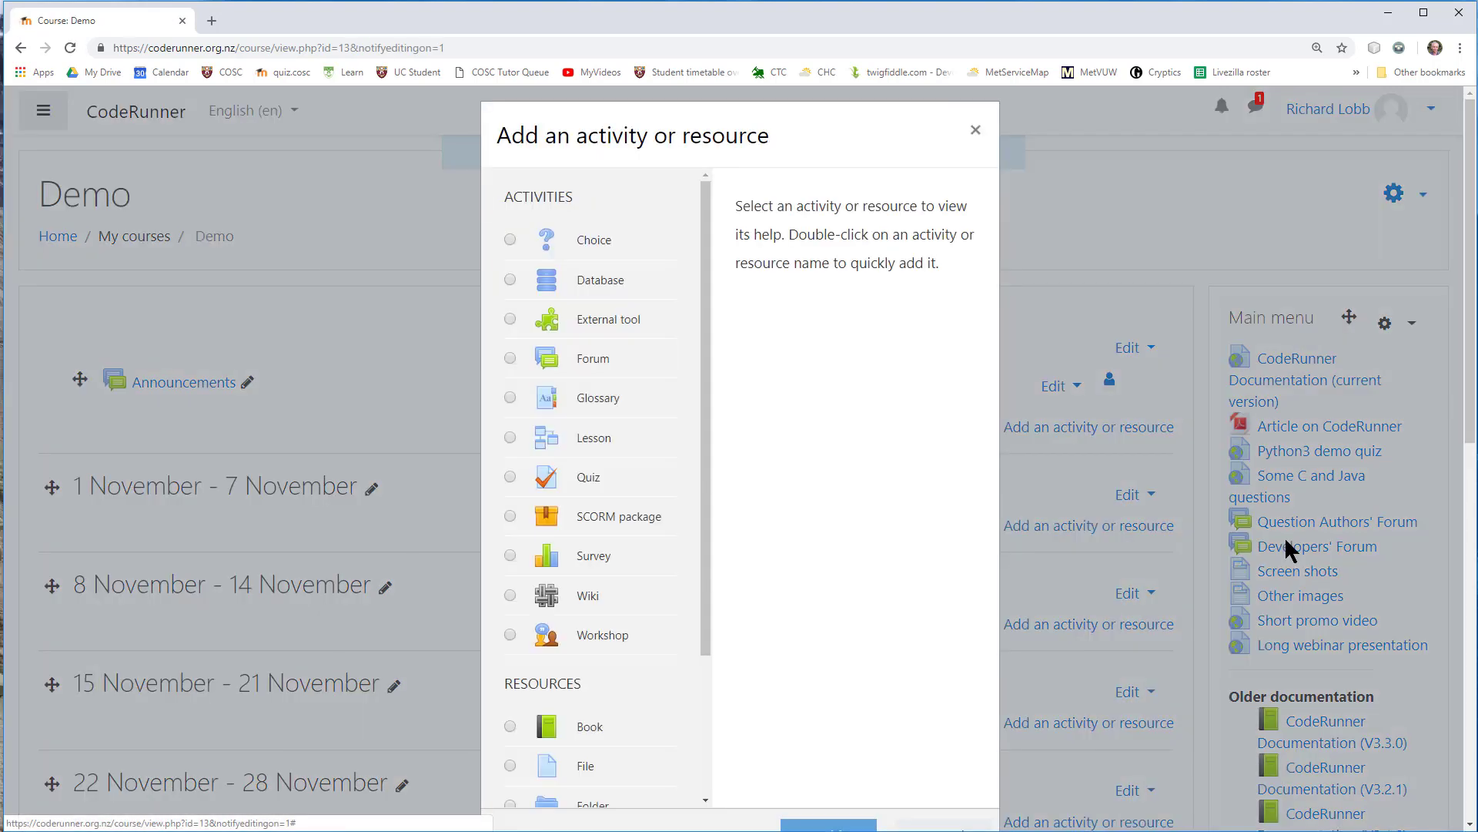
left_click(508, 474)
scroll(783, 699, "down", 1)
left_click(845, 825)
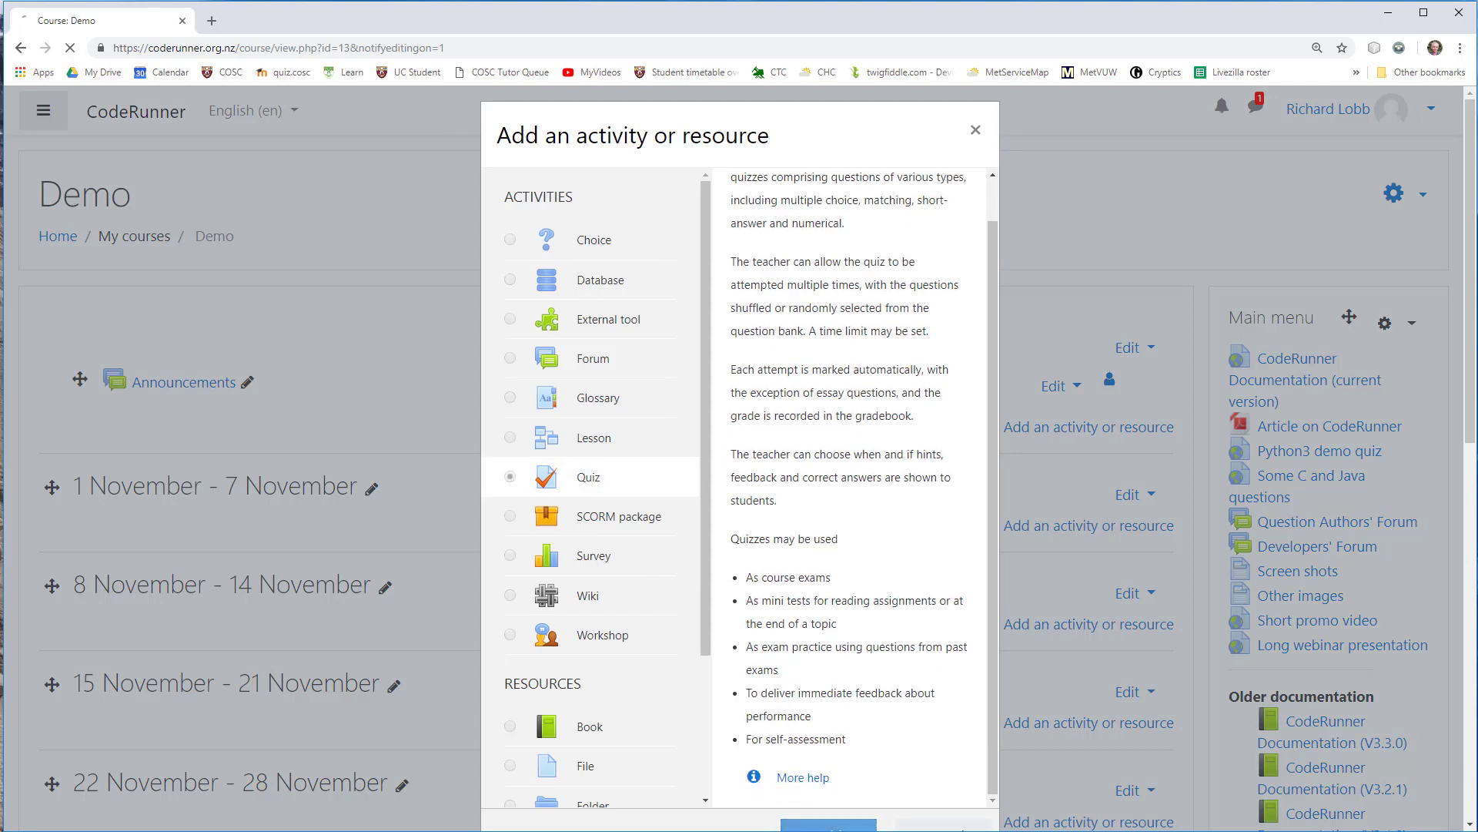
left_click(443, 446)
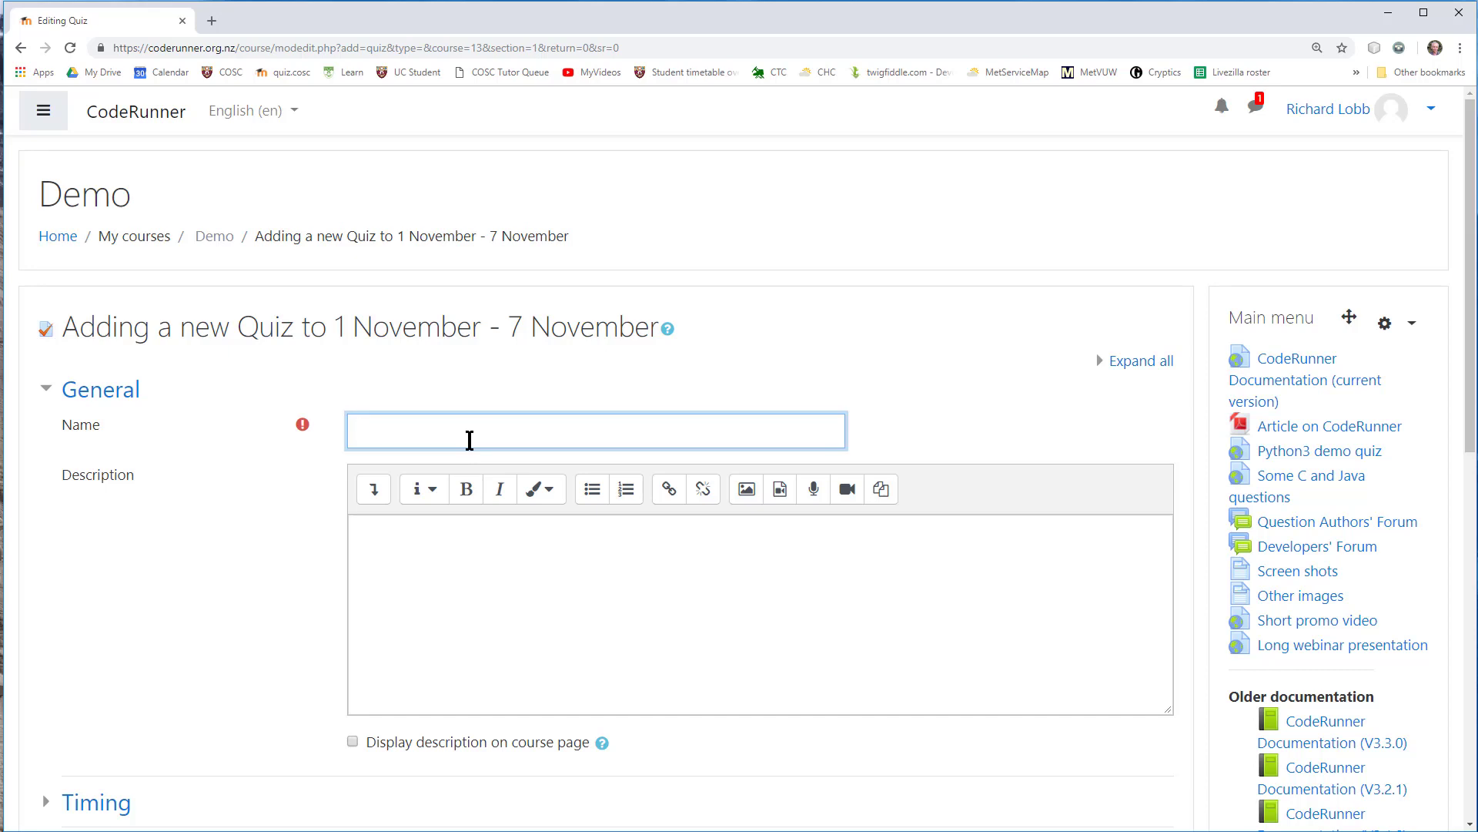
Name the new quiz 'Demo quiz'
type("Demo quiz")
scroll(539, 603, "down", 5)
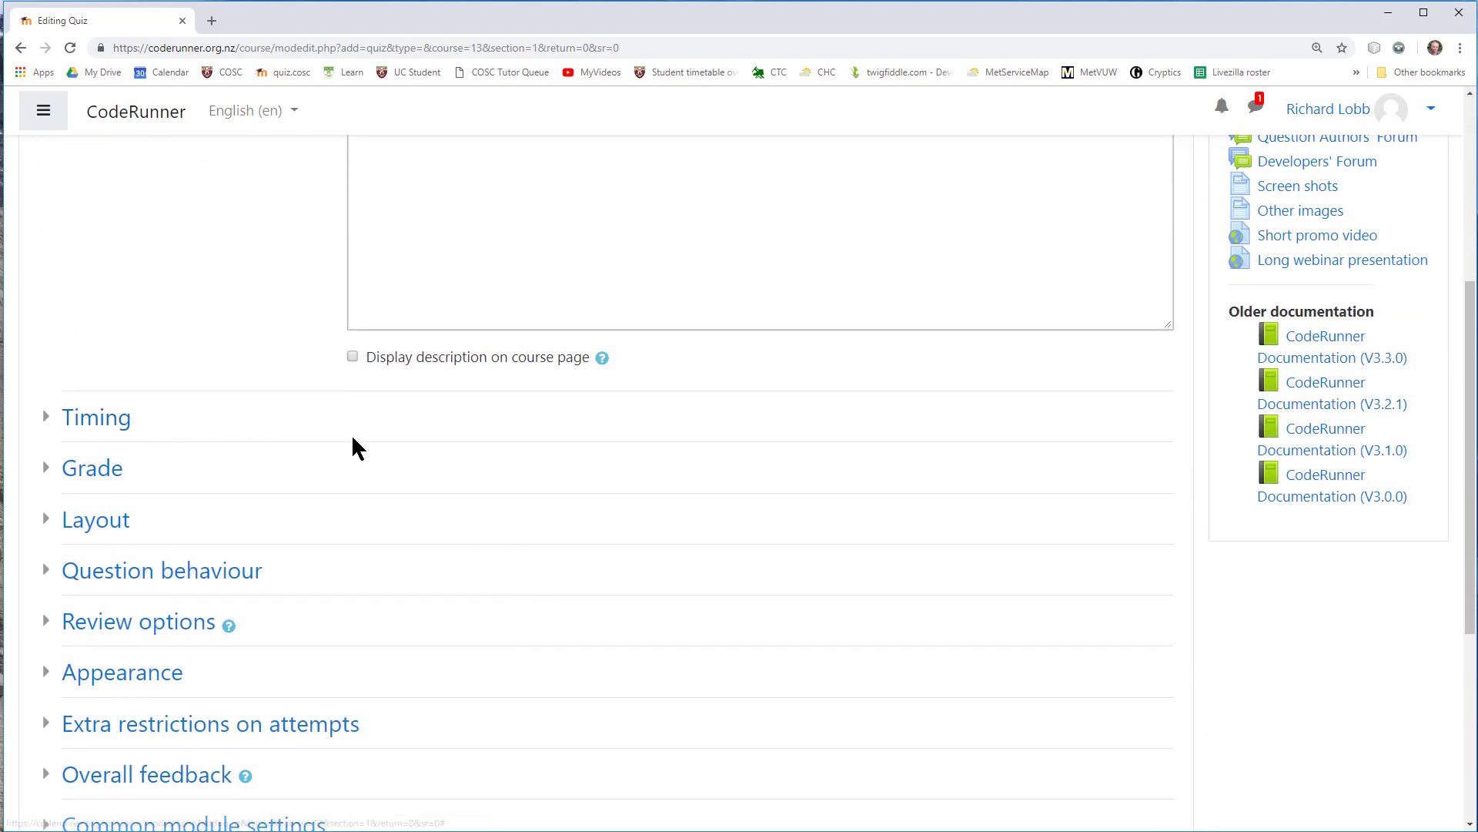
scroll(818, 558, "up", 2)
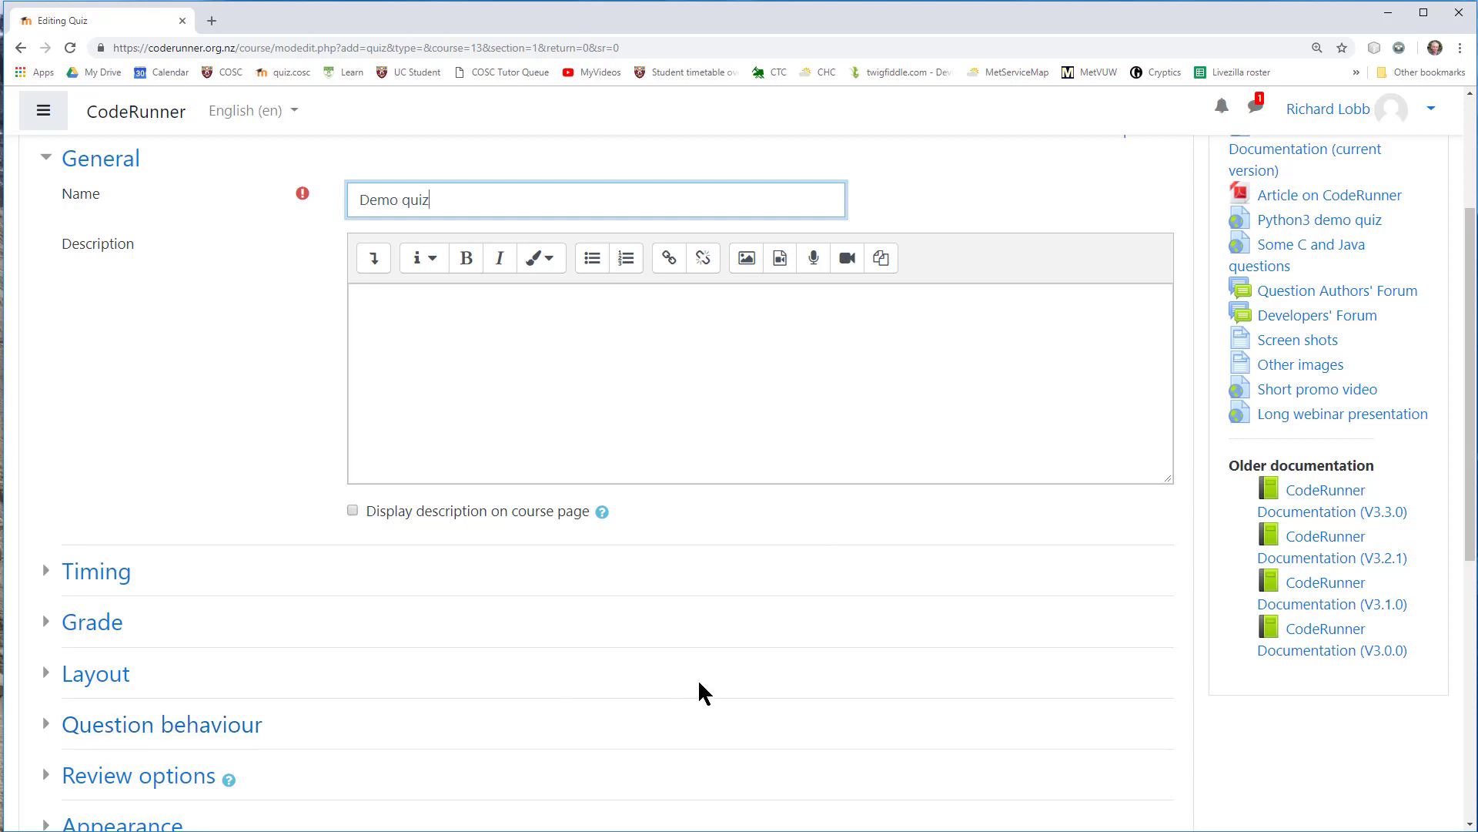
scroll(493, 604, "down", 1)
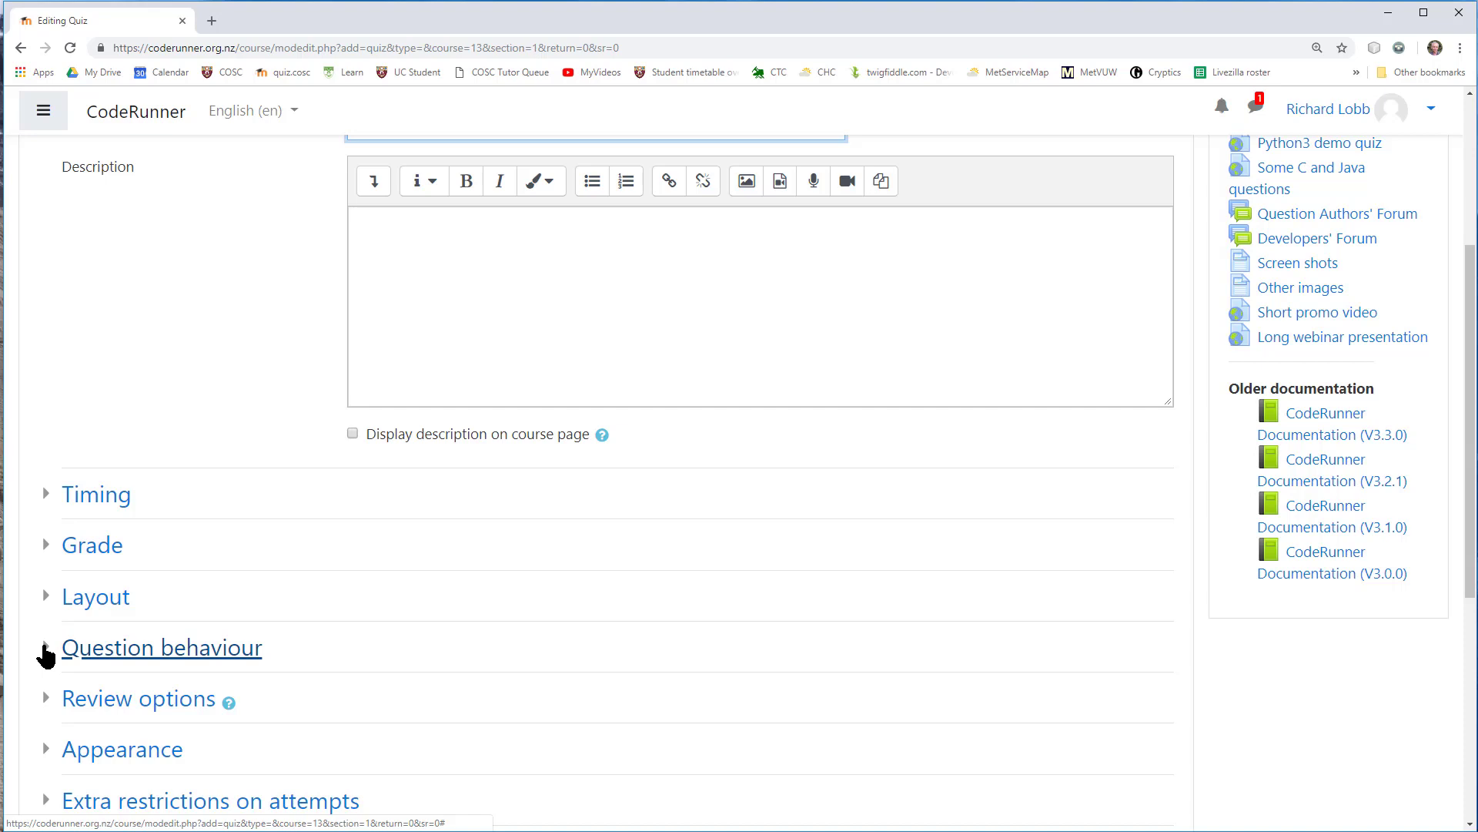
Keep How questions behave at Adaptive mode and expand the Review options
left_click(44, 648)
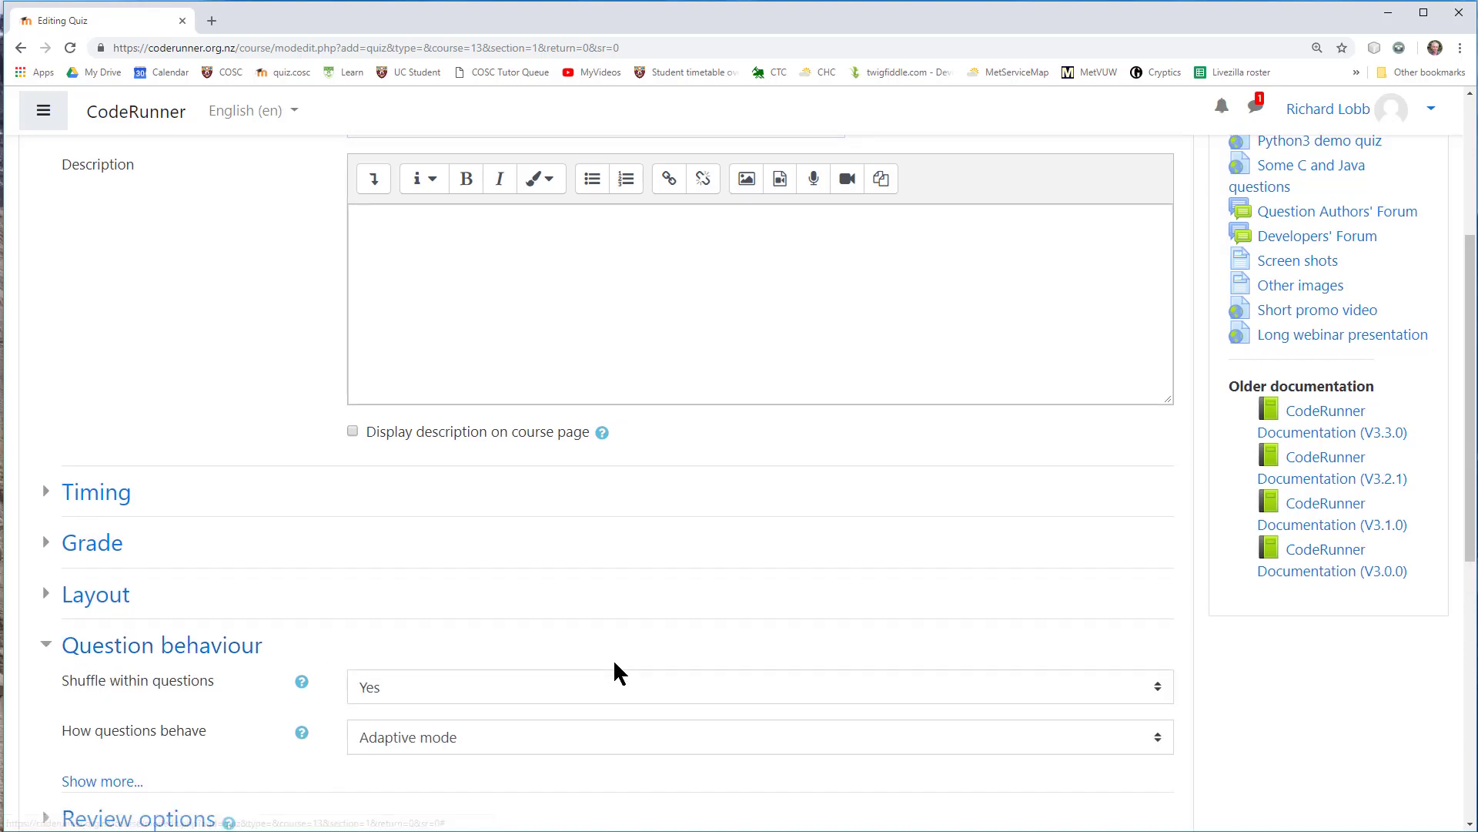
scroll(608, 654, "down", 3)
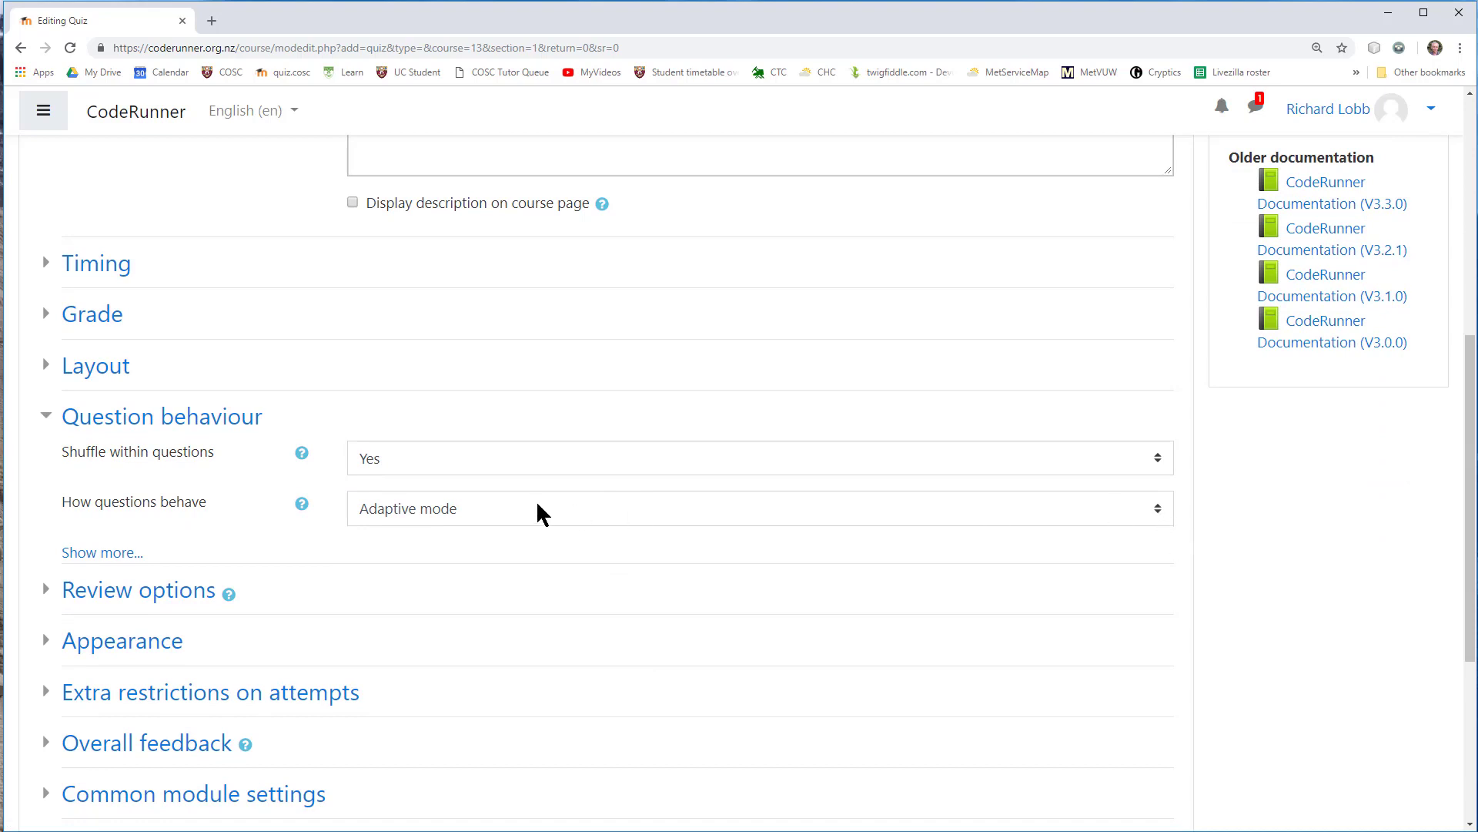
left_click(1158, 508)
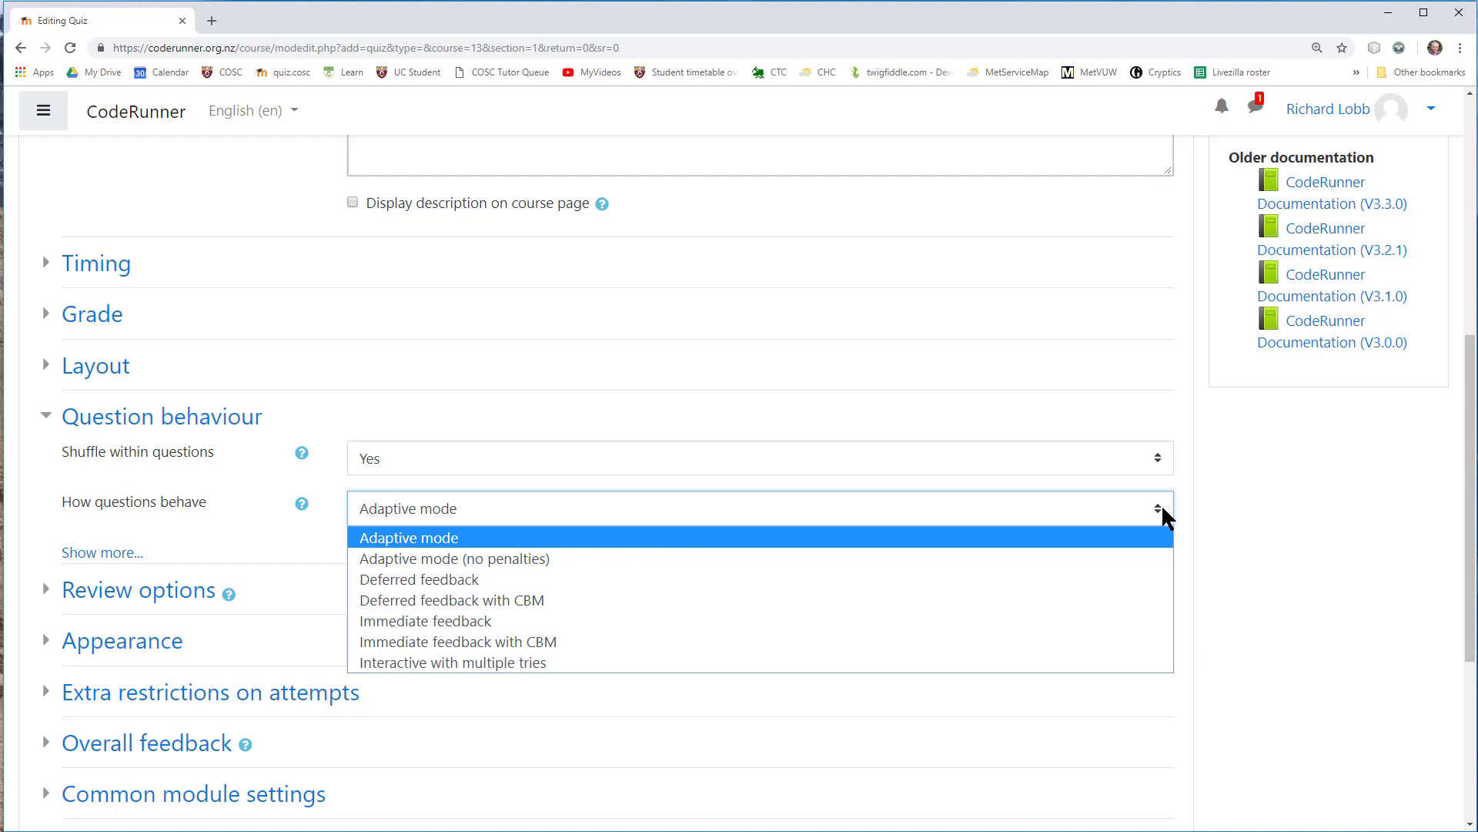
left_click(813, 539)
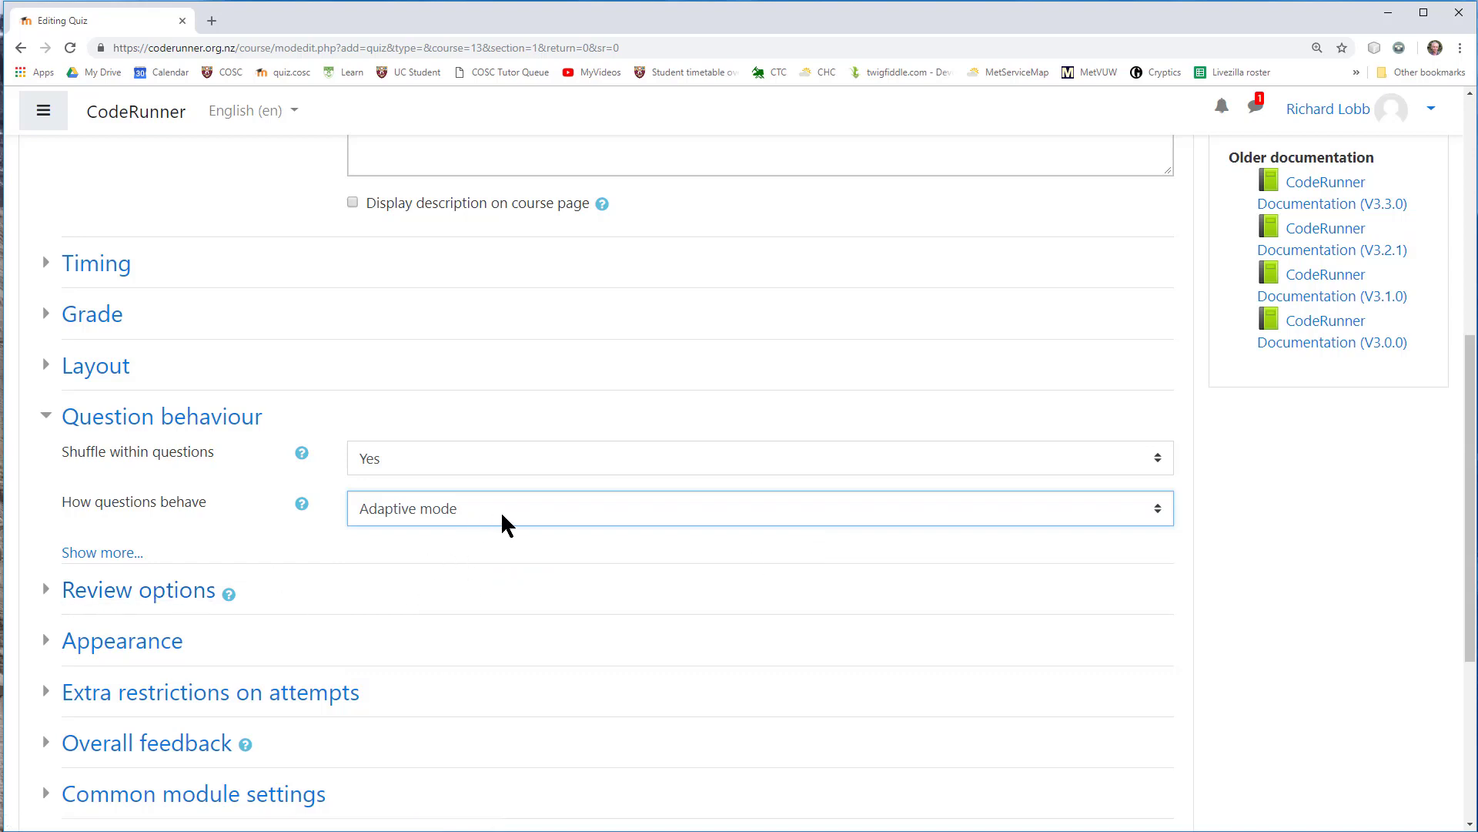
left_click(48, 593)
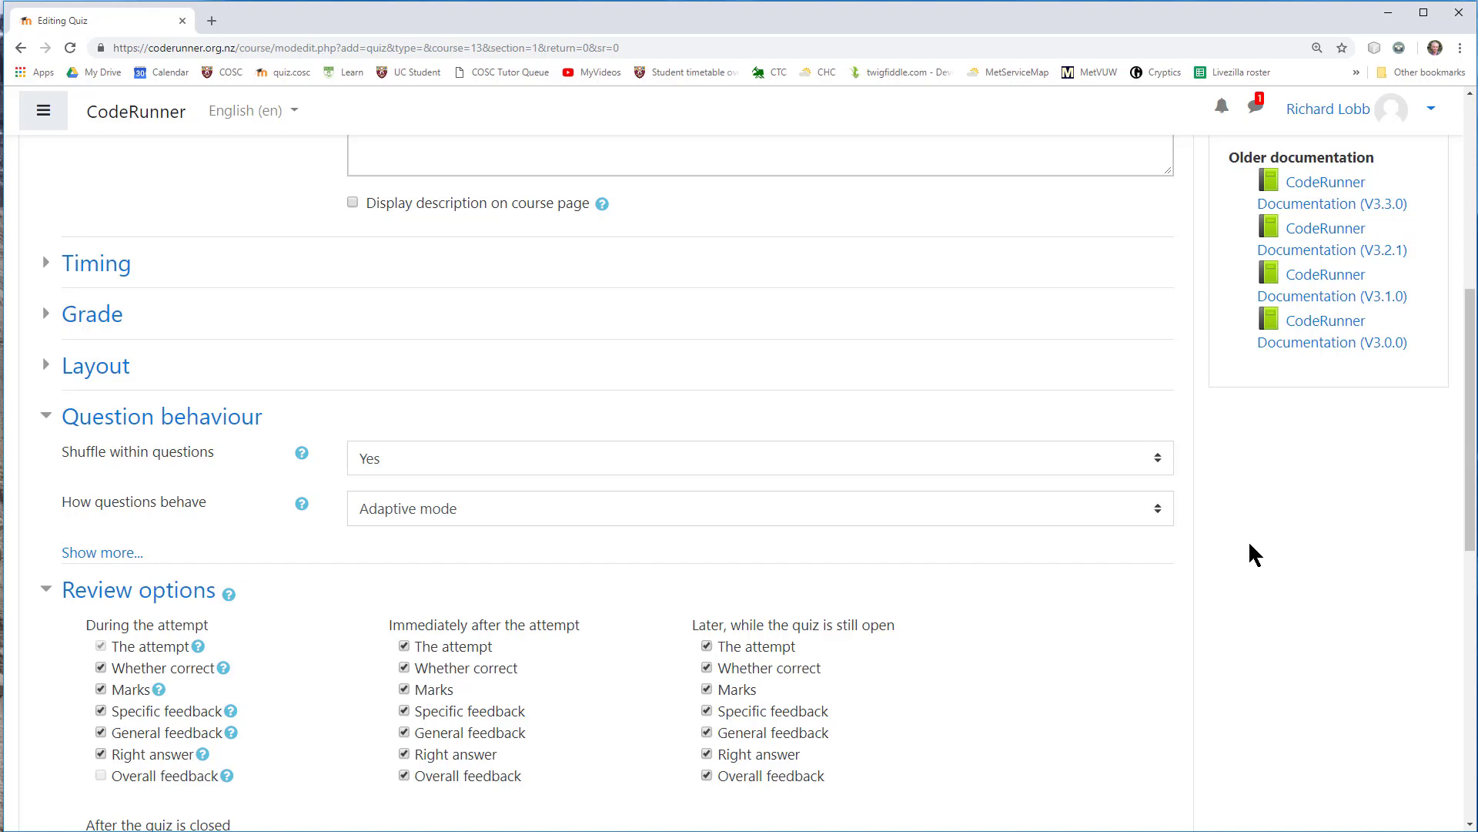
left_click_drag(1467, 468, 1467, 478)
scroll(686, 693, "down", 8)
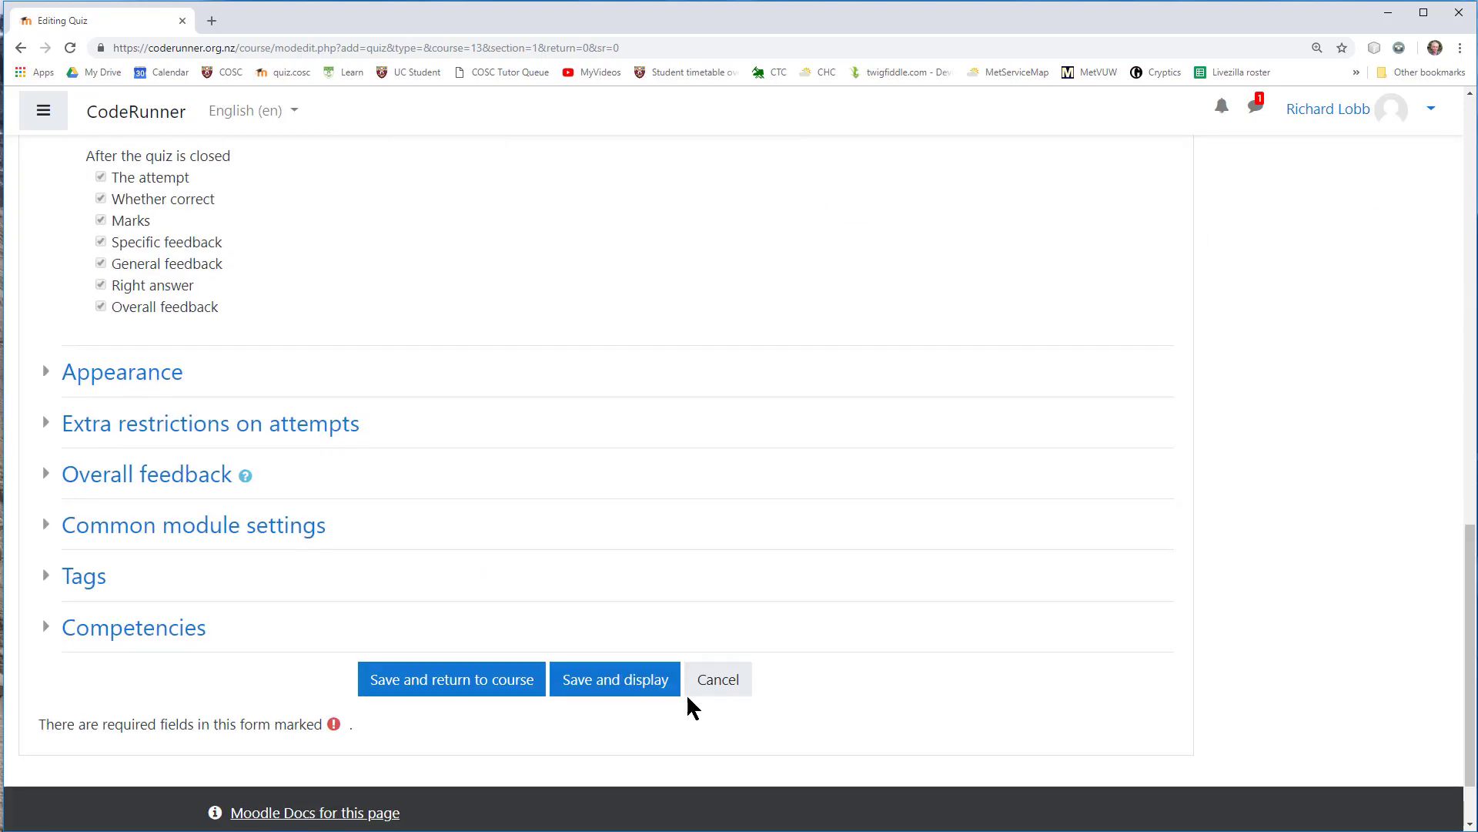
Save Demo quiz, open it for editing, and add a new CodeRunner question
left_click(593, 682)
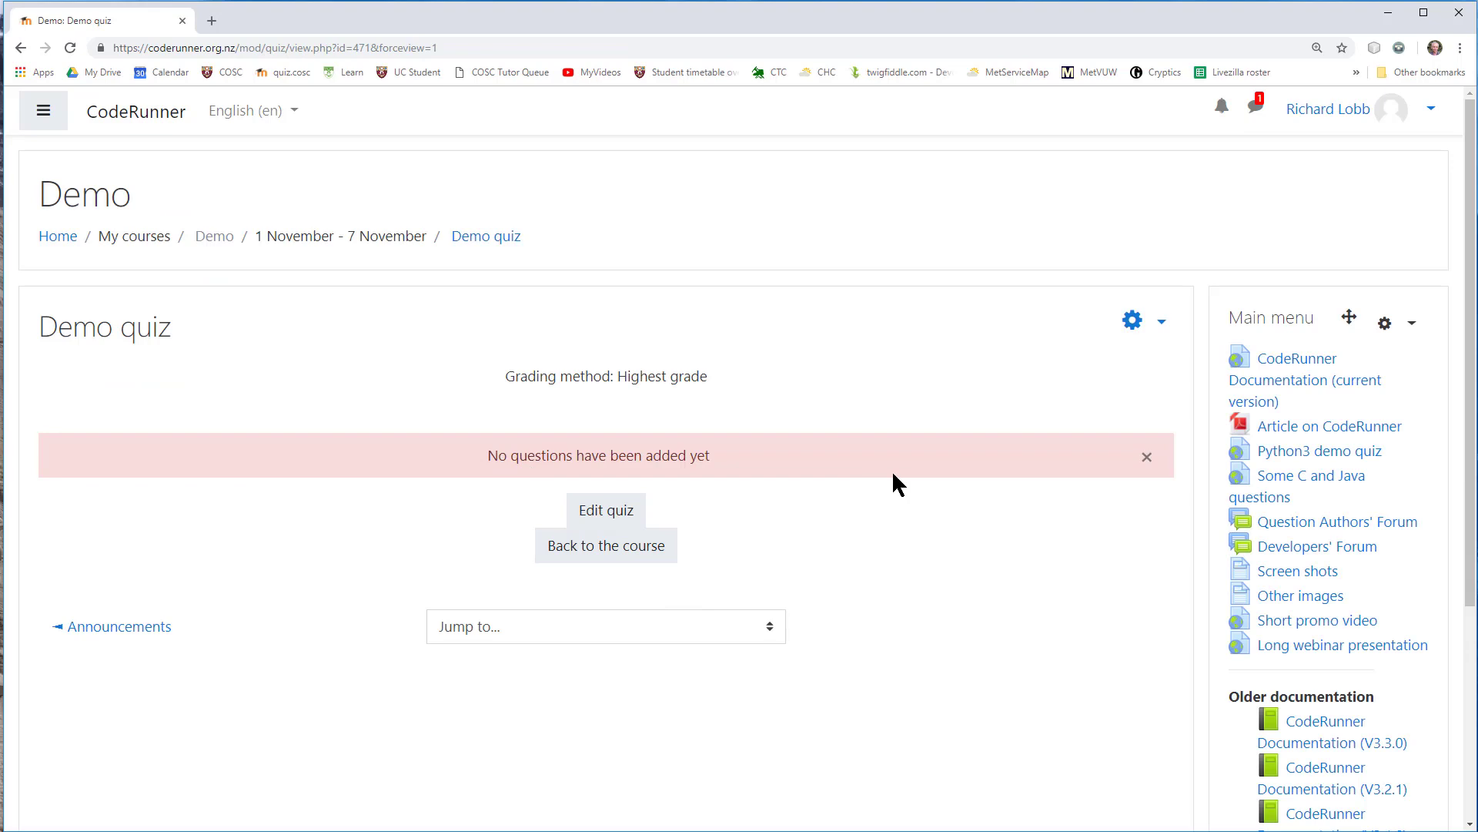
left_click(606, 509)
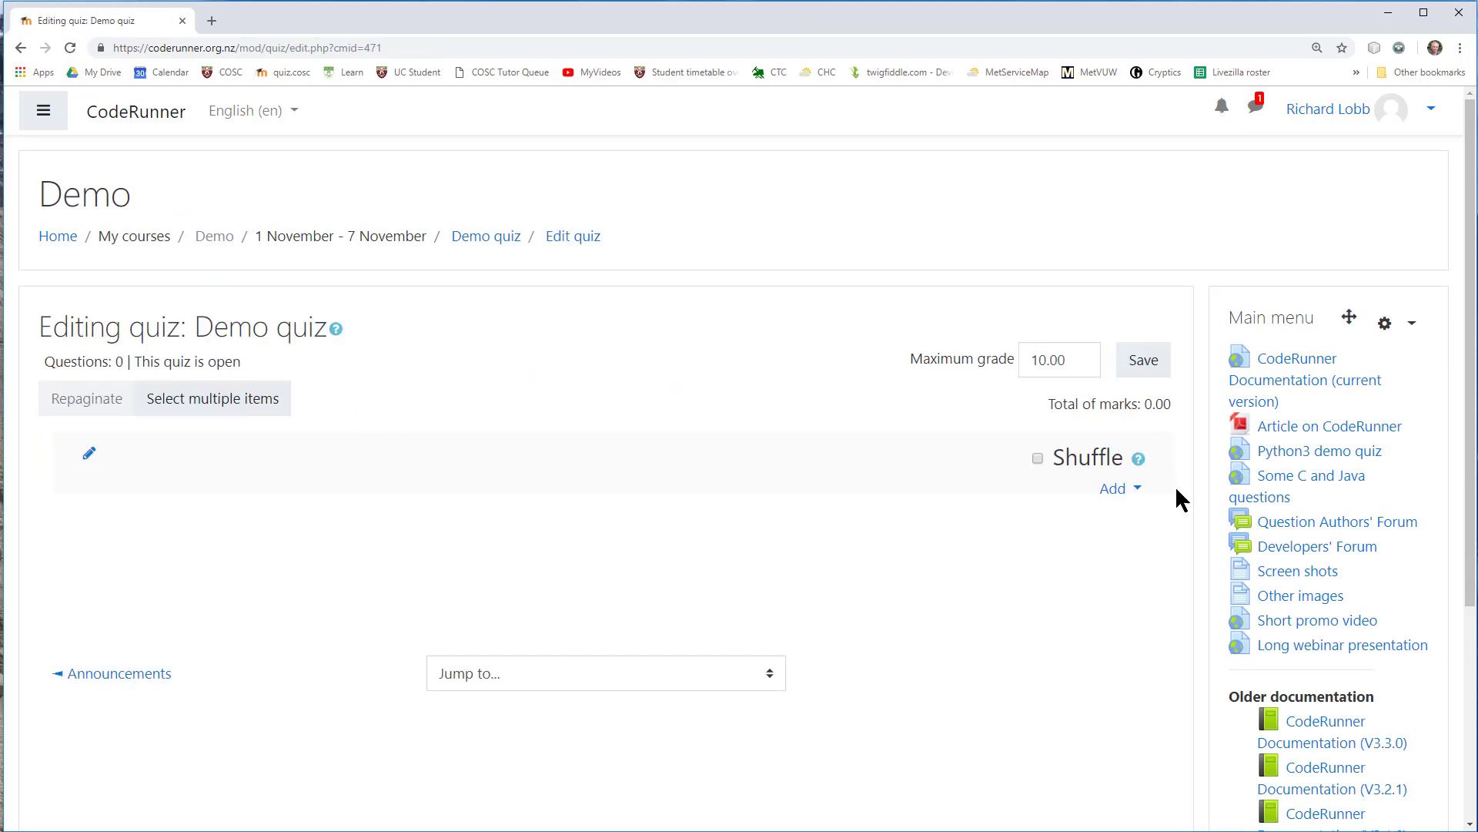
left_click(1124, 490)
left_click(1091, 530)
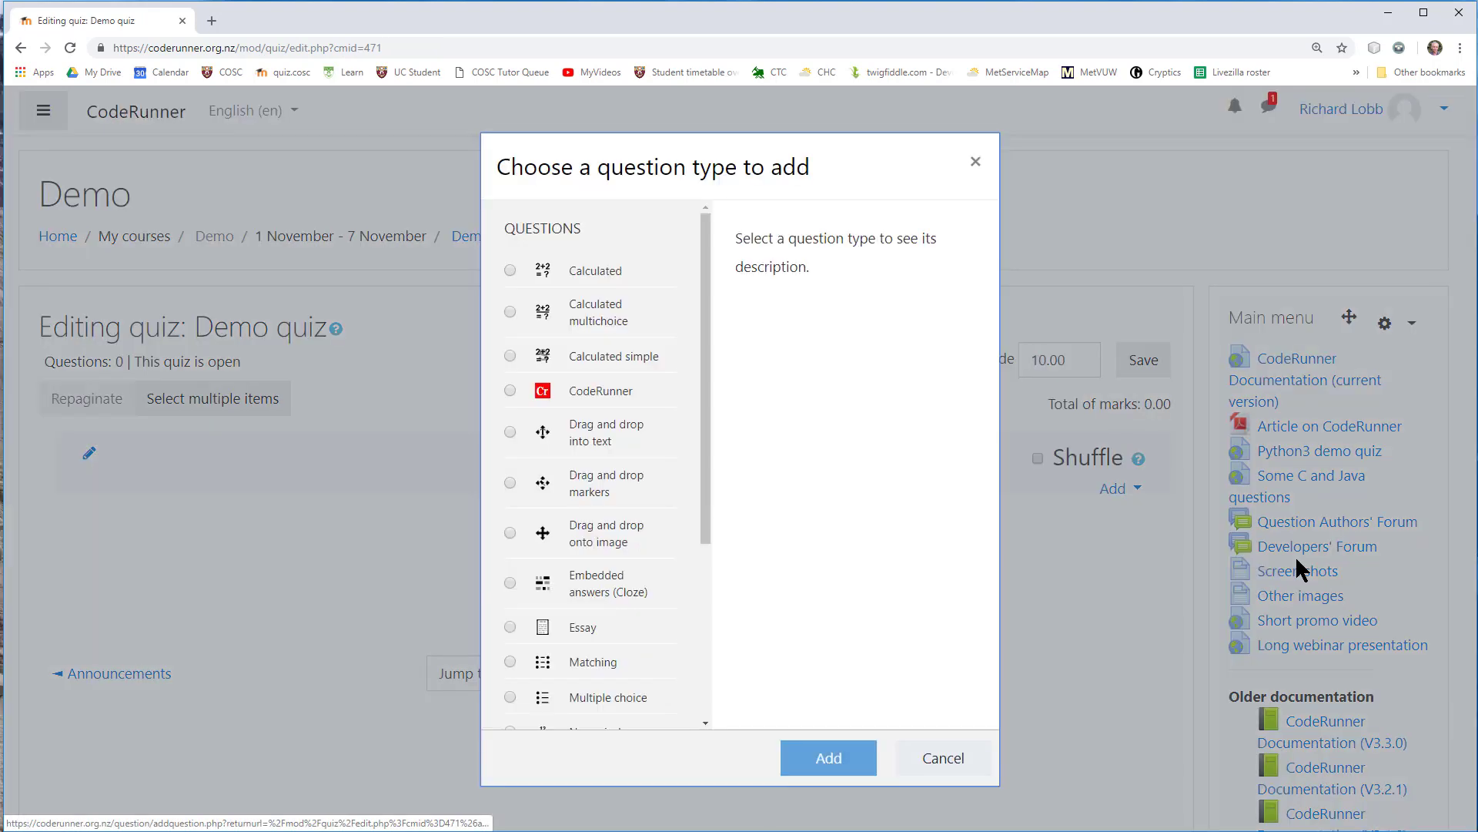
left_click(511, 391)
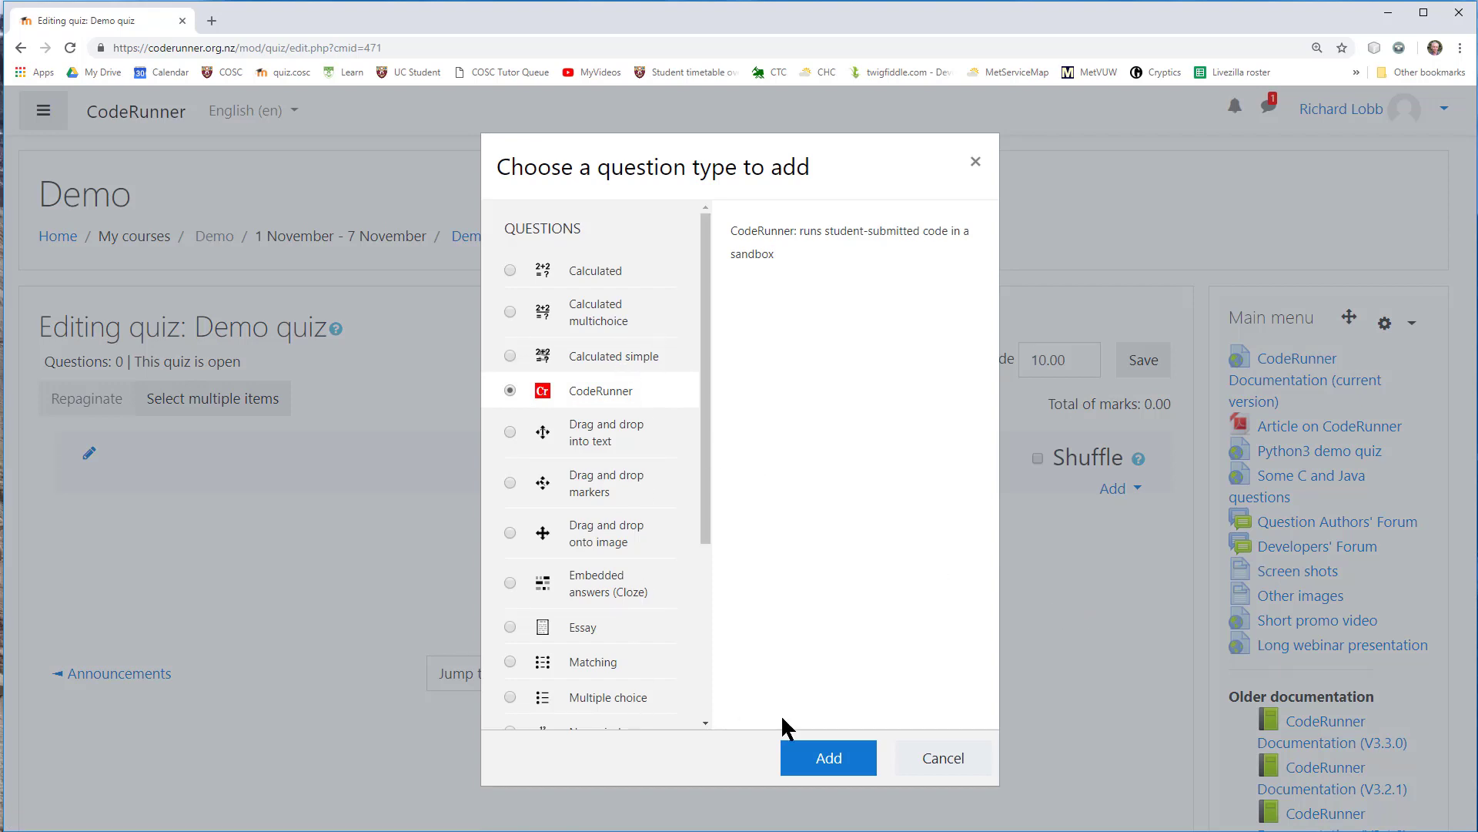
left_click(844, 770)
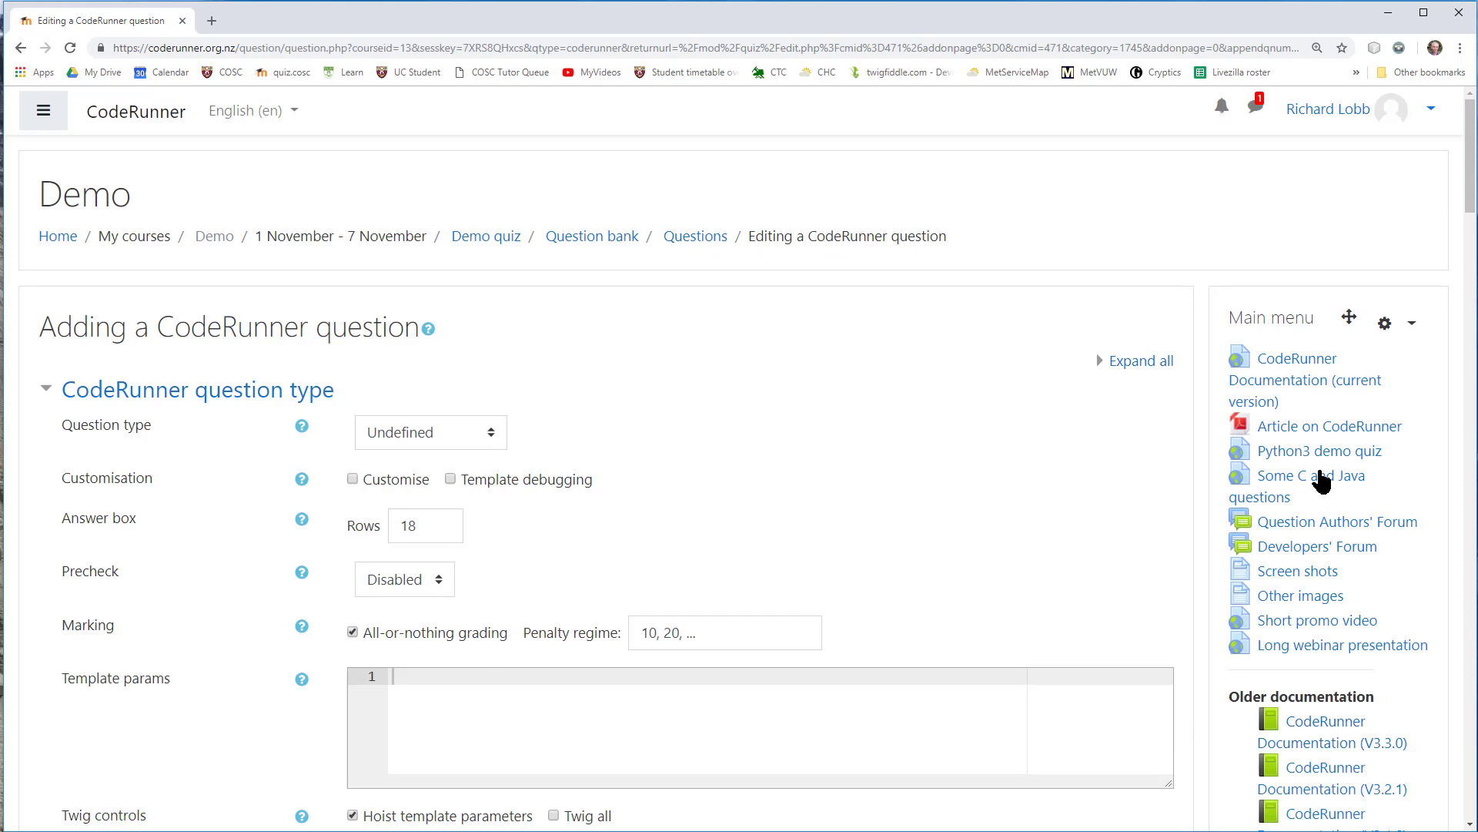
Set the question type to c_function and expand its Question type details
mouse_move(1470, 204)
left_mouse_down()
mouse_move(1462, 552)
mouse_move(1471, 208)
left_mouse_up()
left_click(493, 441)
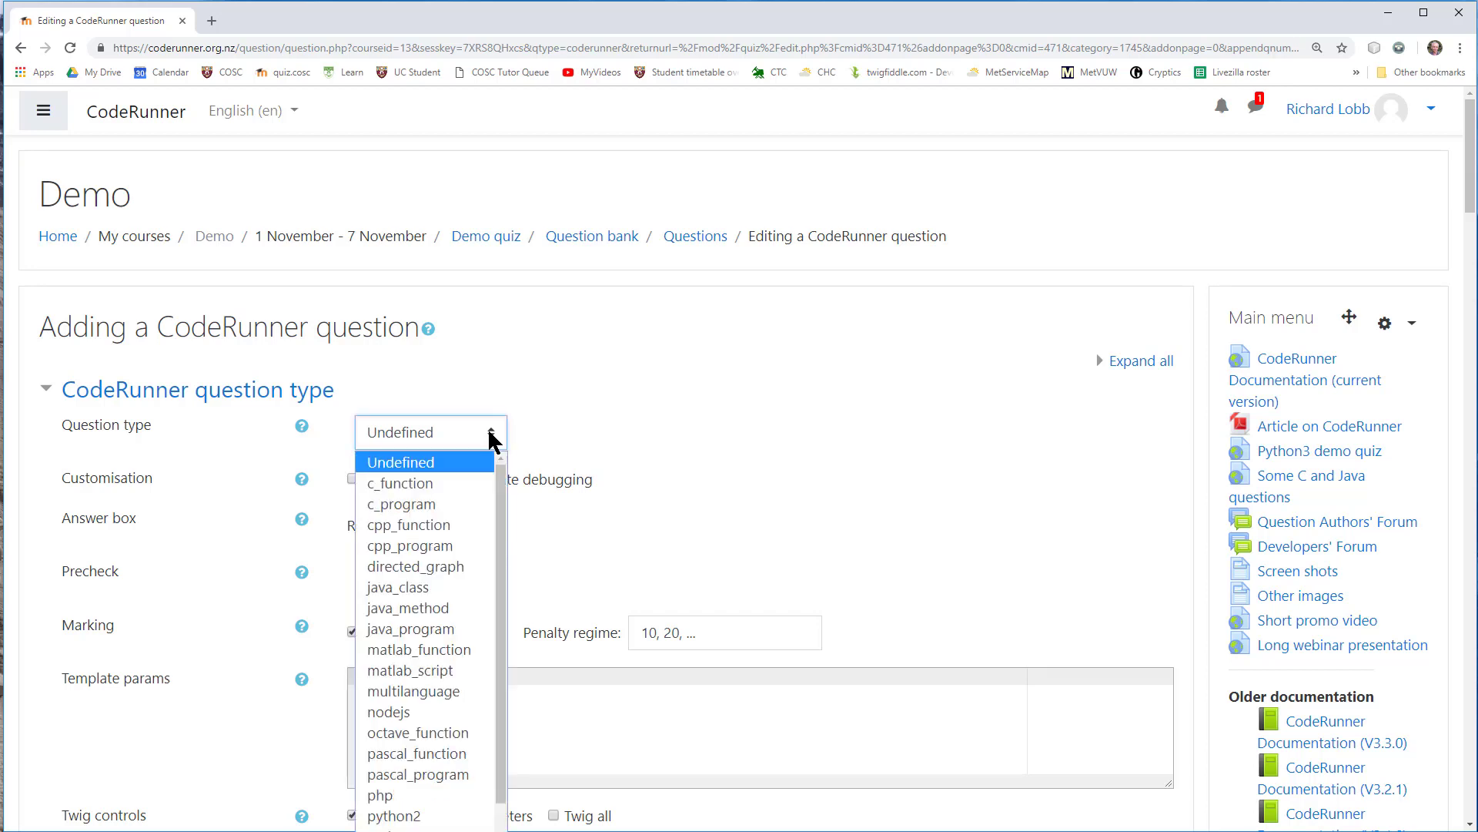
mouse_move(502, 495)
left_mouse_down()
mouse_move(502, 551)
mouse_move(502, 466)
left_mouse_up()
left_click(423, 491)
scroll(789, 469, "down", 4)
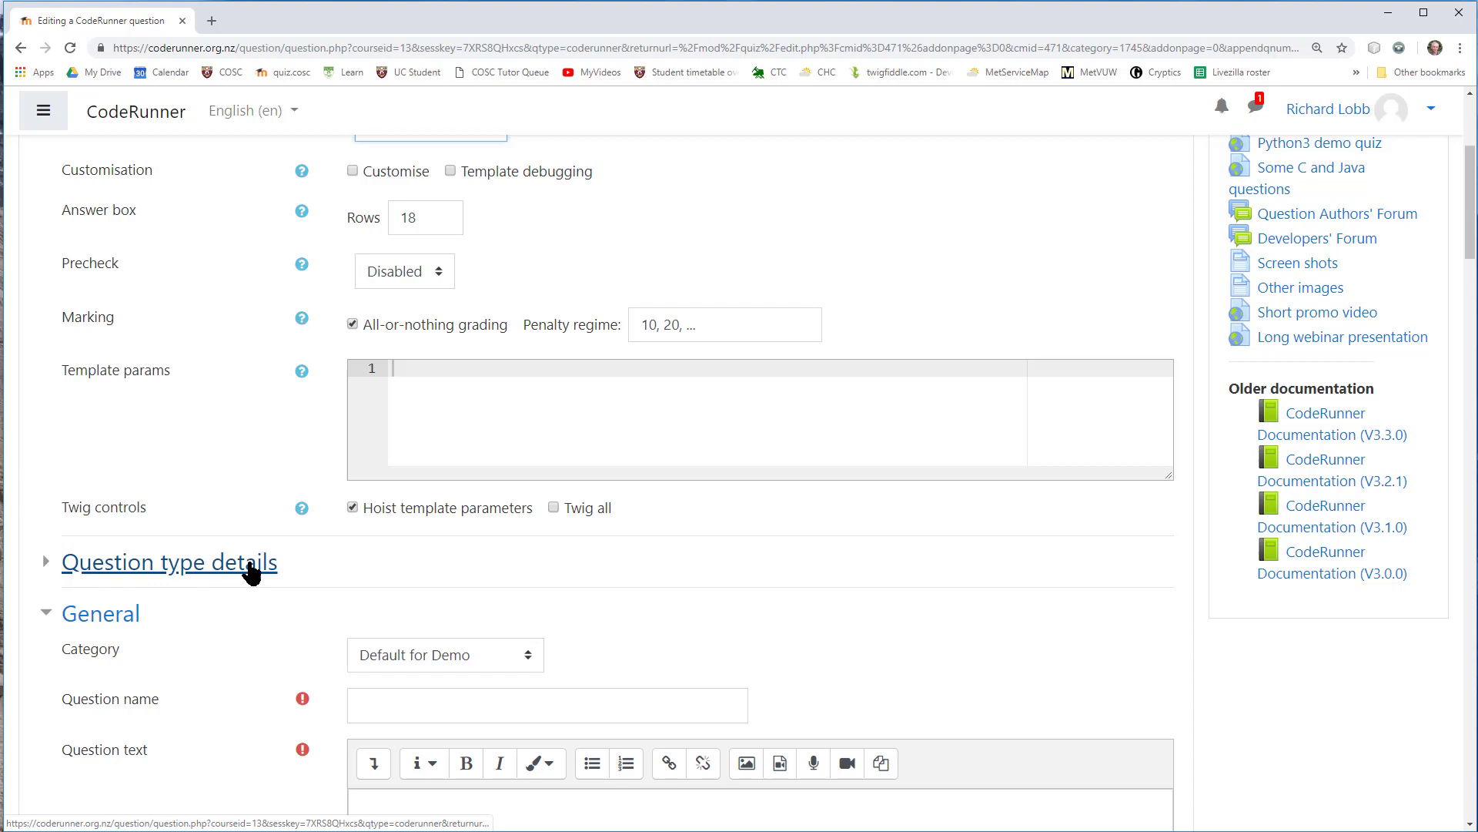
left_click(46, 562)
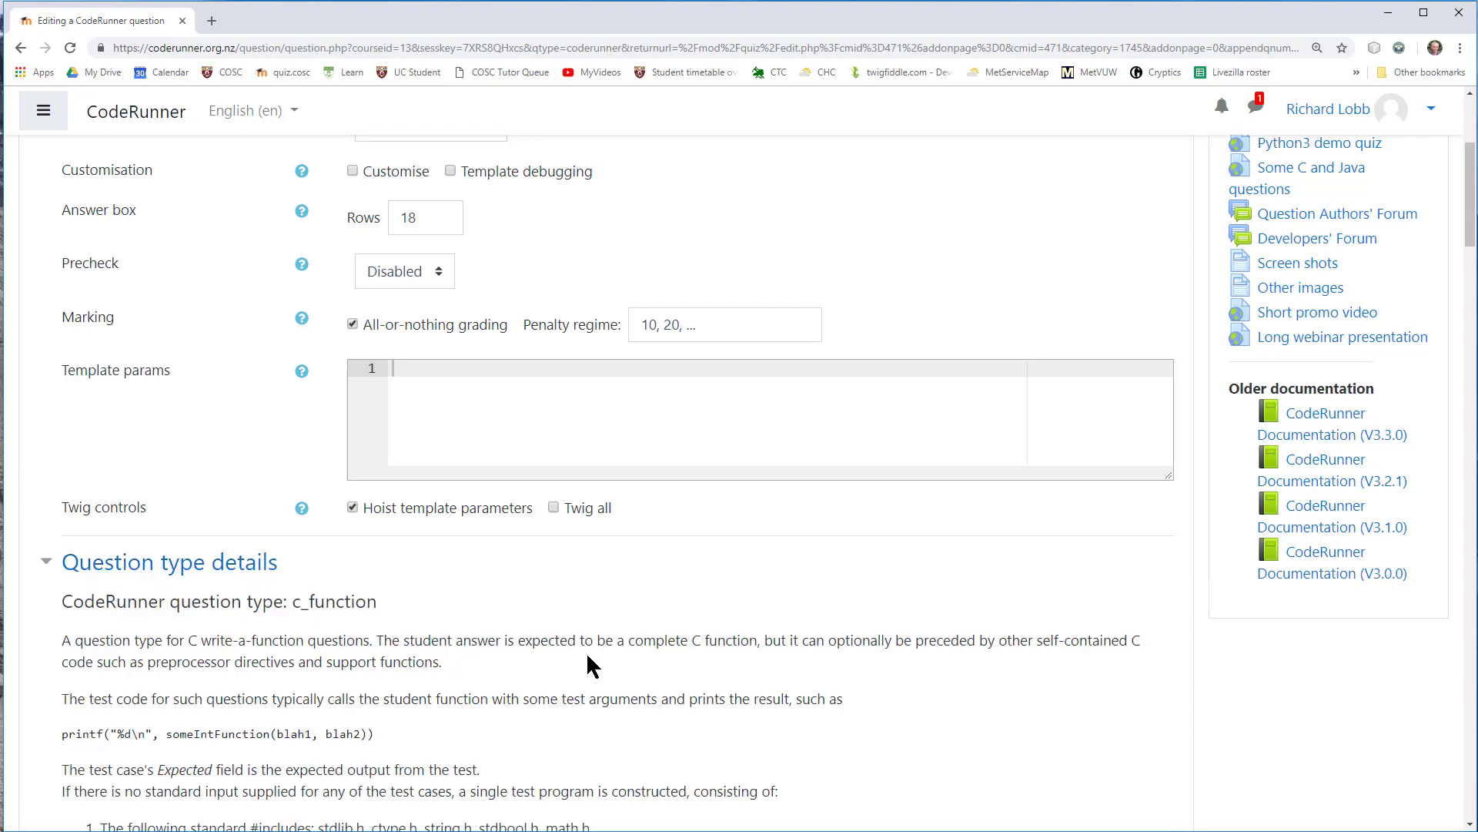
scroll(570, 647, "down", 3)
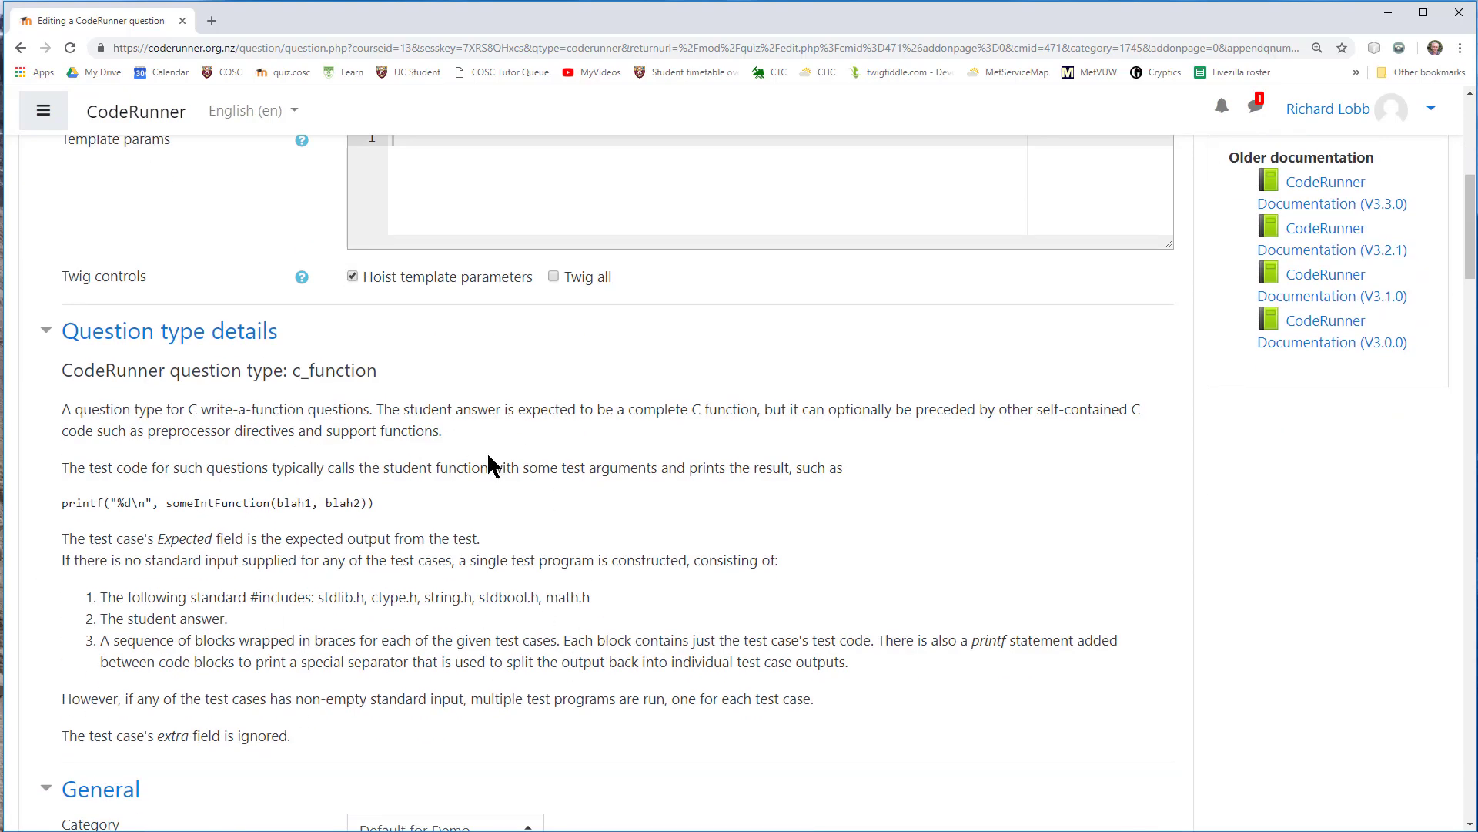
scroll(752, 691, "up", 7)
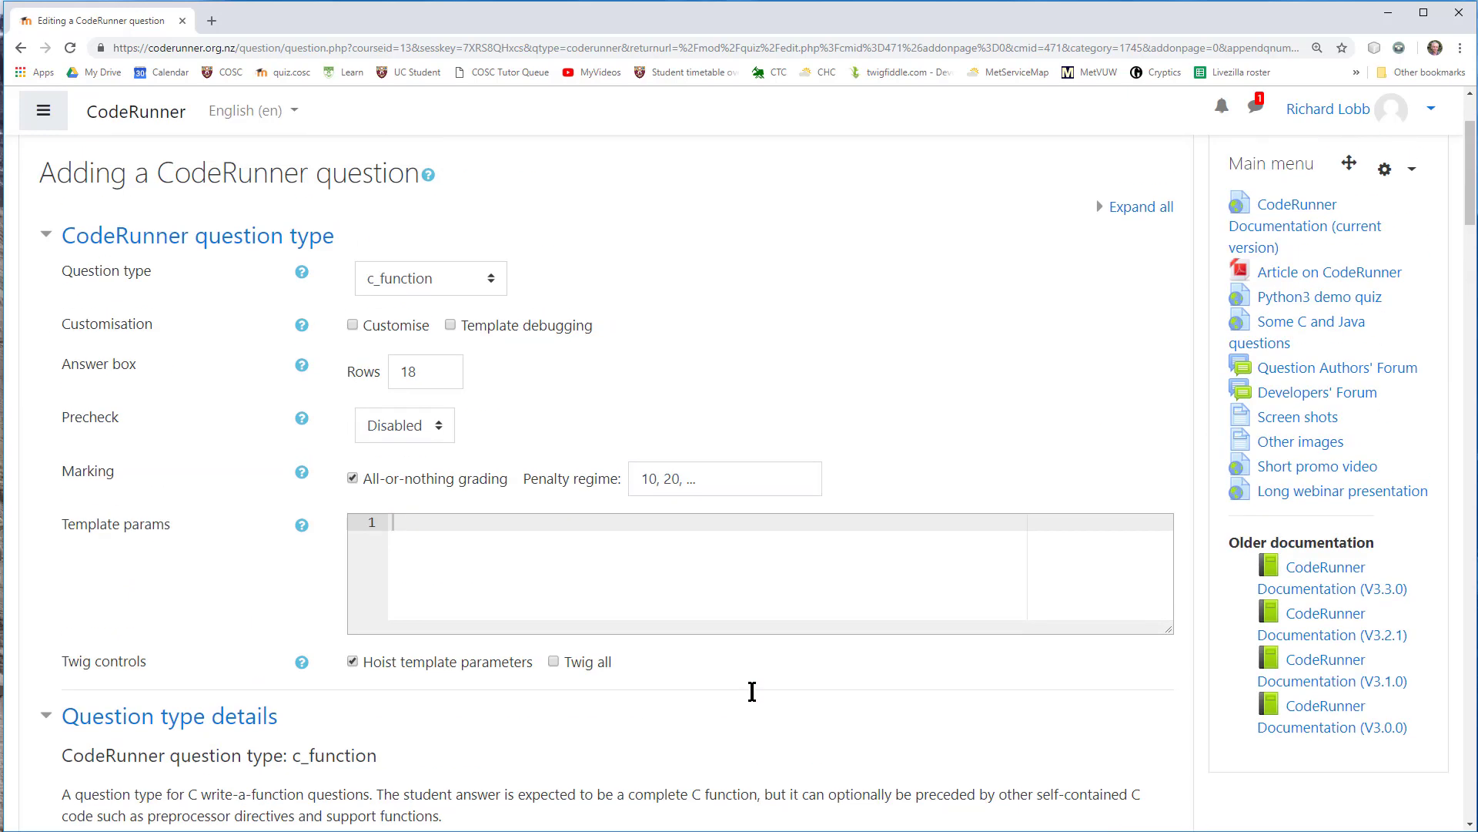
Switch the question type to python3 and scroll through its description
left_click(491, 441)
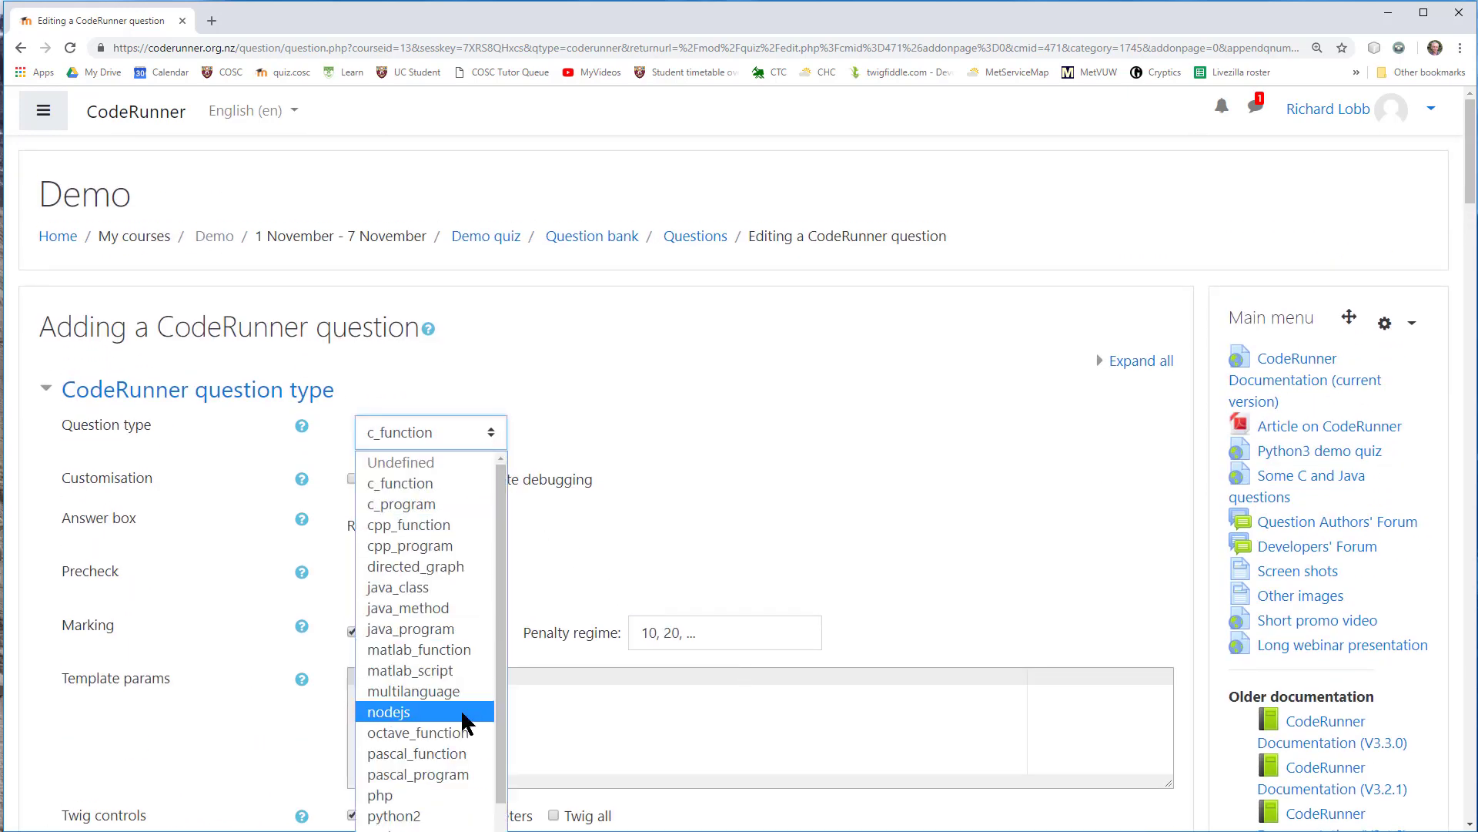
scroll(462, 740, "down", 1)
left_click(410, 774)
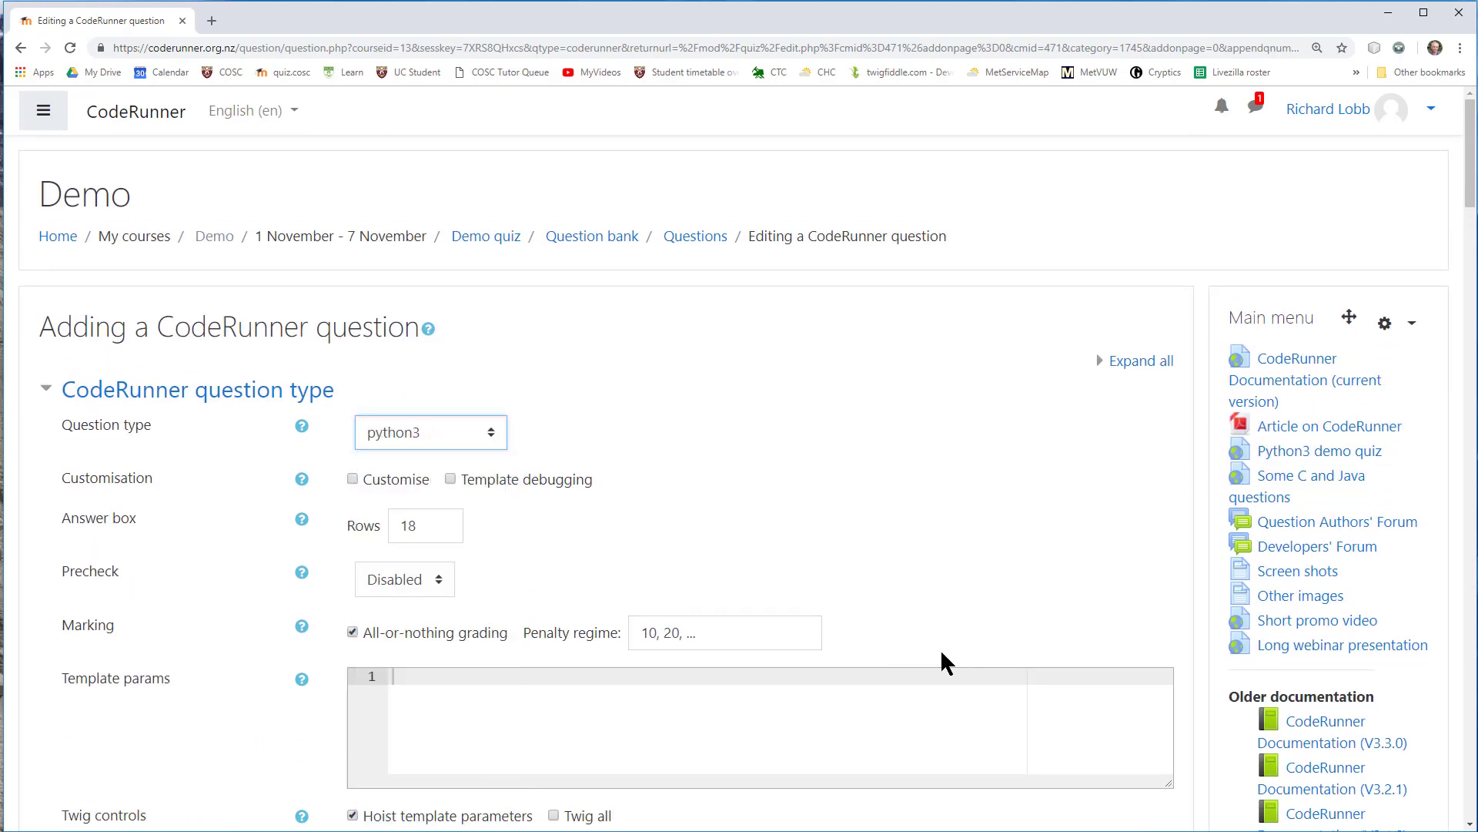
scroll(940, 659, "down", 4)
scroll(454, 647, "down", 2)
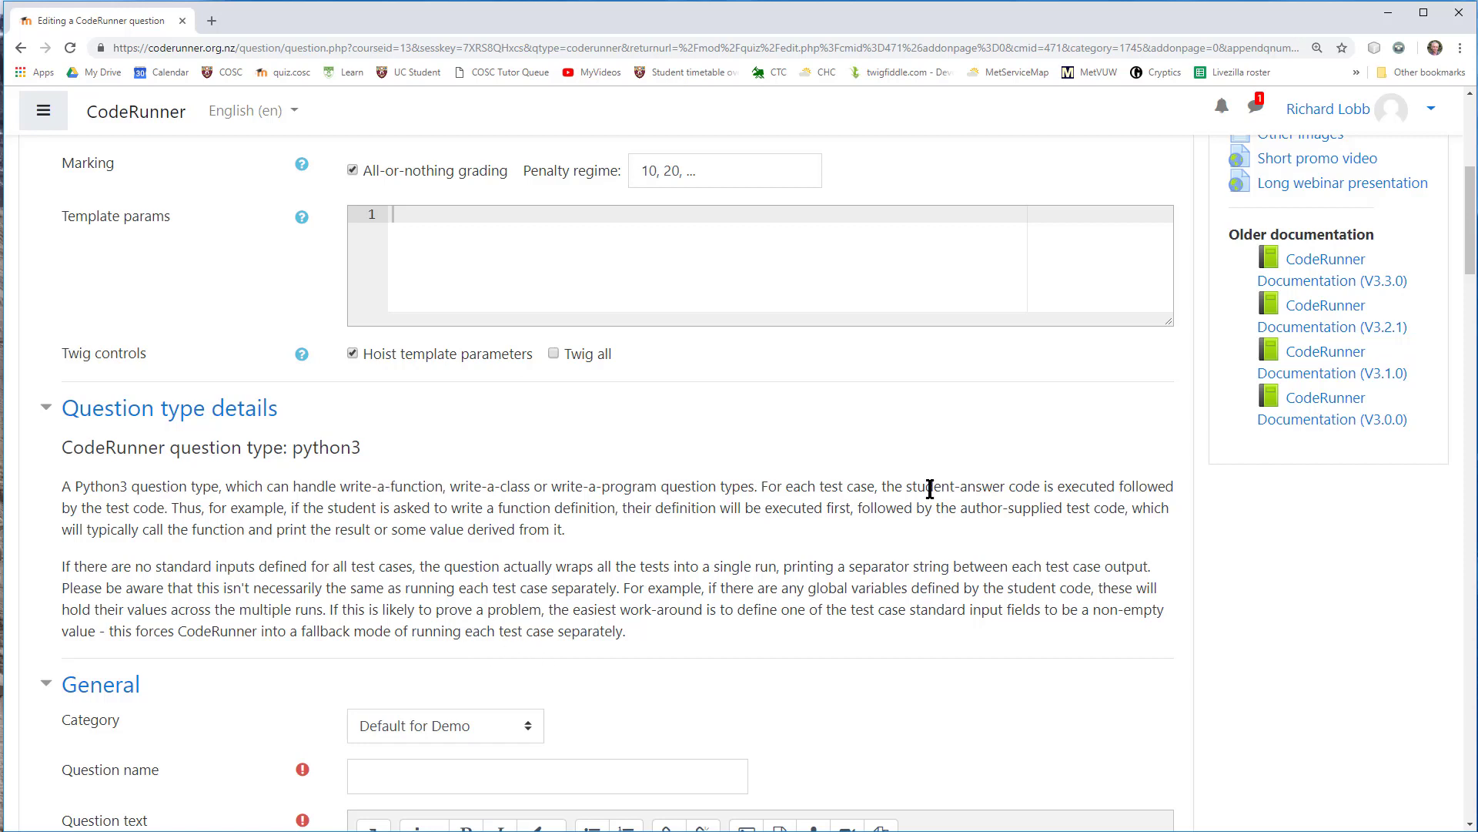
scroll(1469, 290, "down", 3)
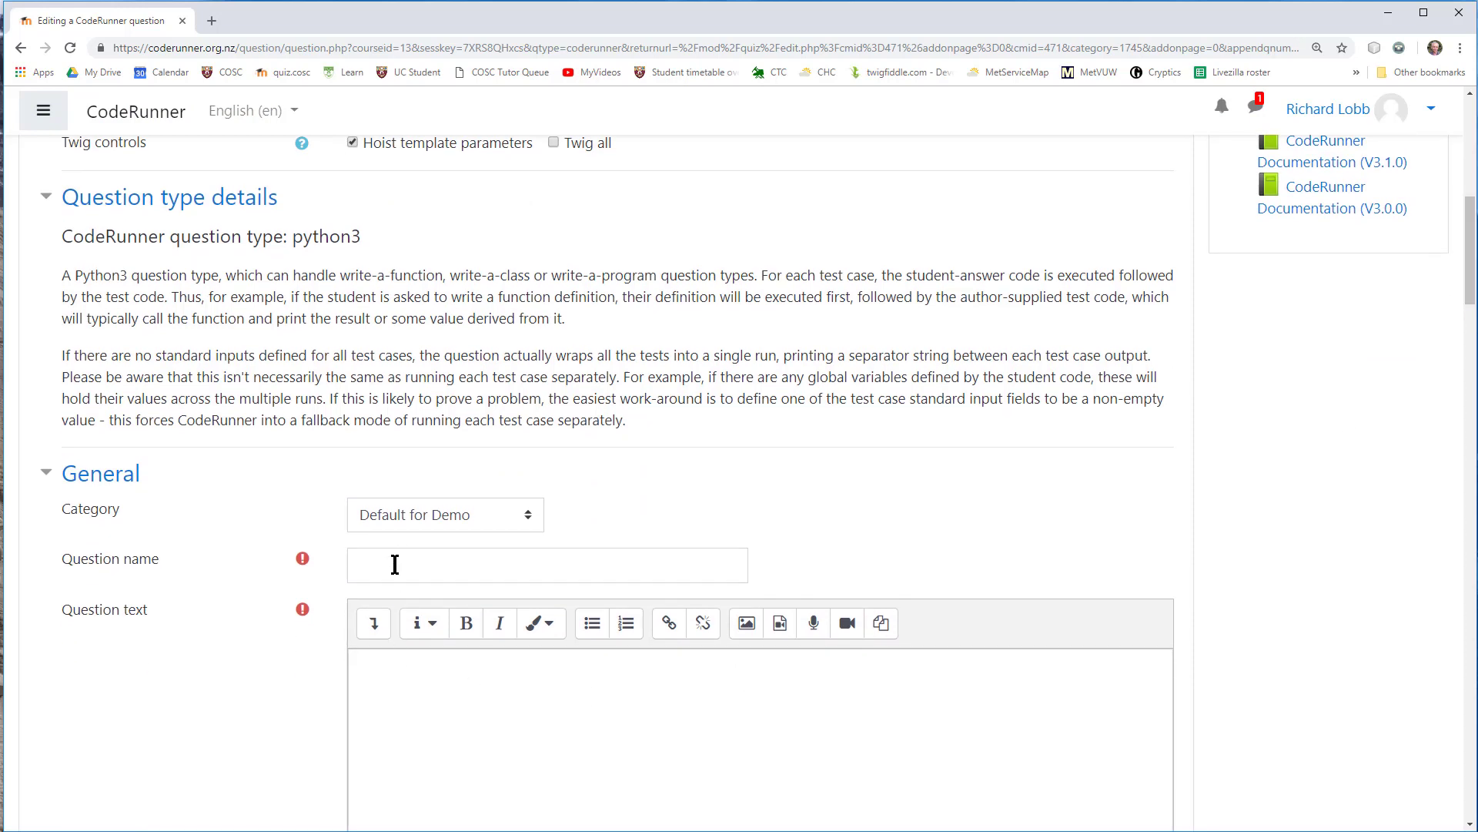
Keep the category at Default for Demo and name the question 'sqr function in python'
left_click(530, 517)
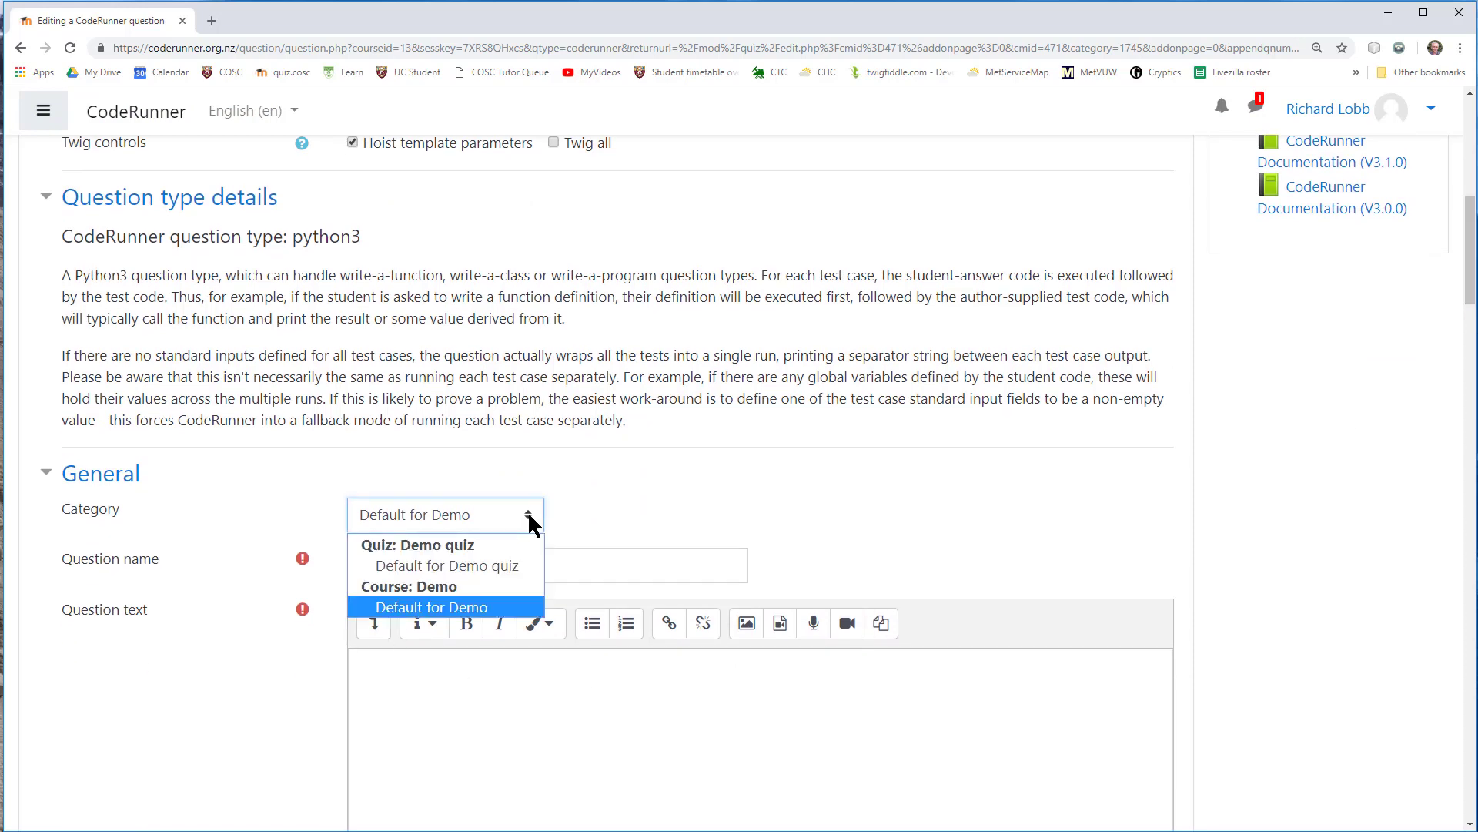
left_click(502, 562)
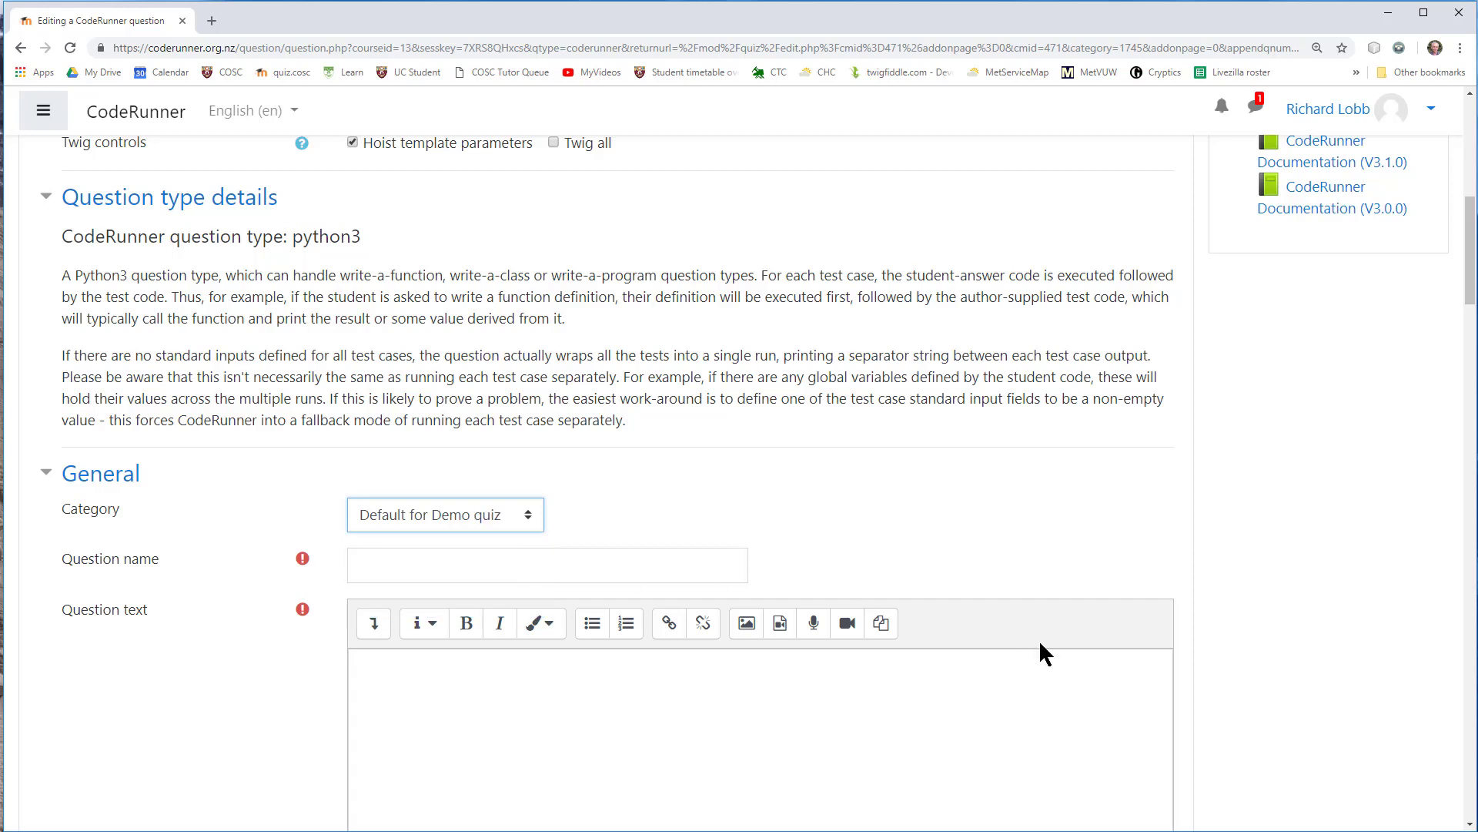
left_click(524, 512)
left_click(467, 608)
left_click(452, 564)
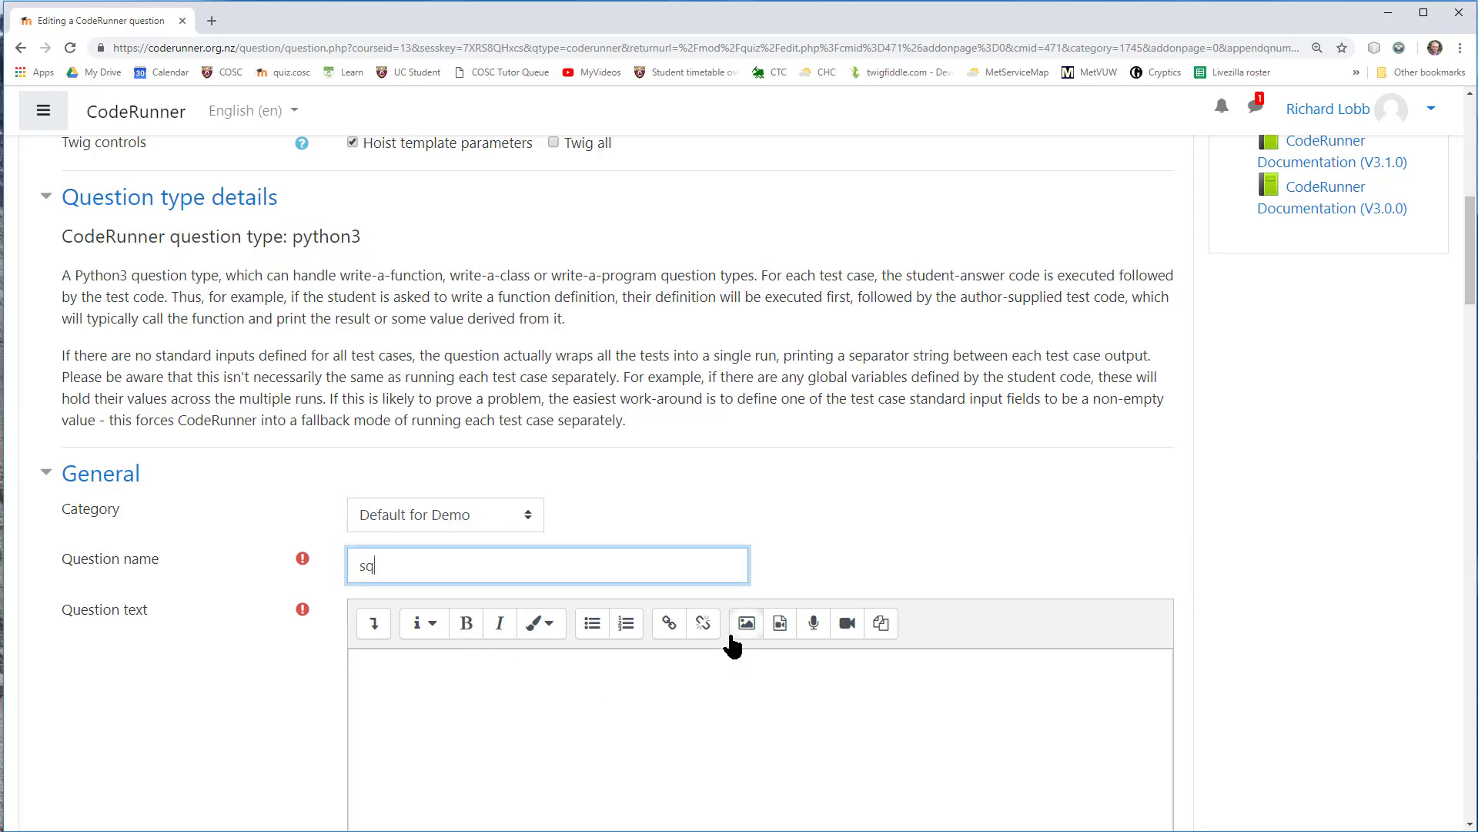
type("sqr function in python")
Write question text asking for a function sqr(n) returning the square of its parameter
left_click(627, 661)
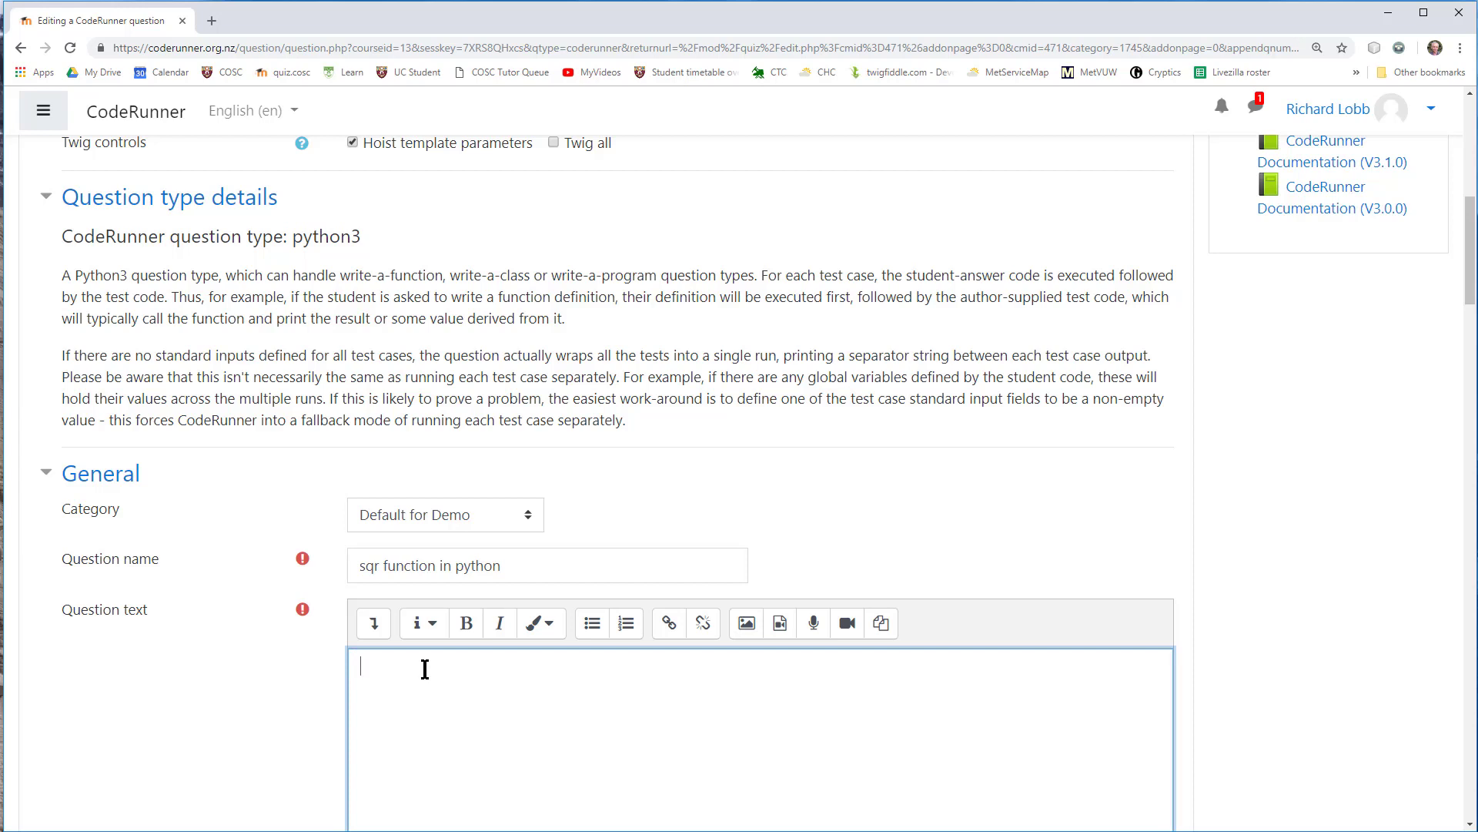
type("Write a function sqr(n) that returns the square of")
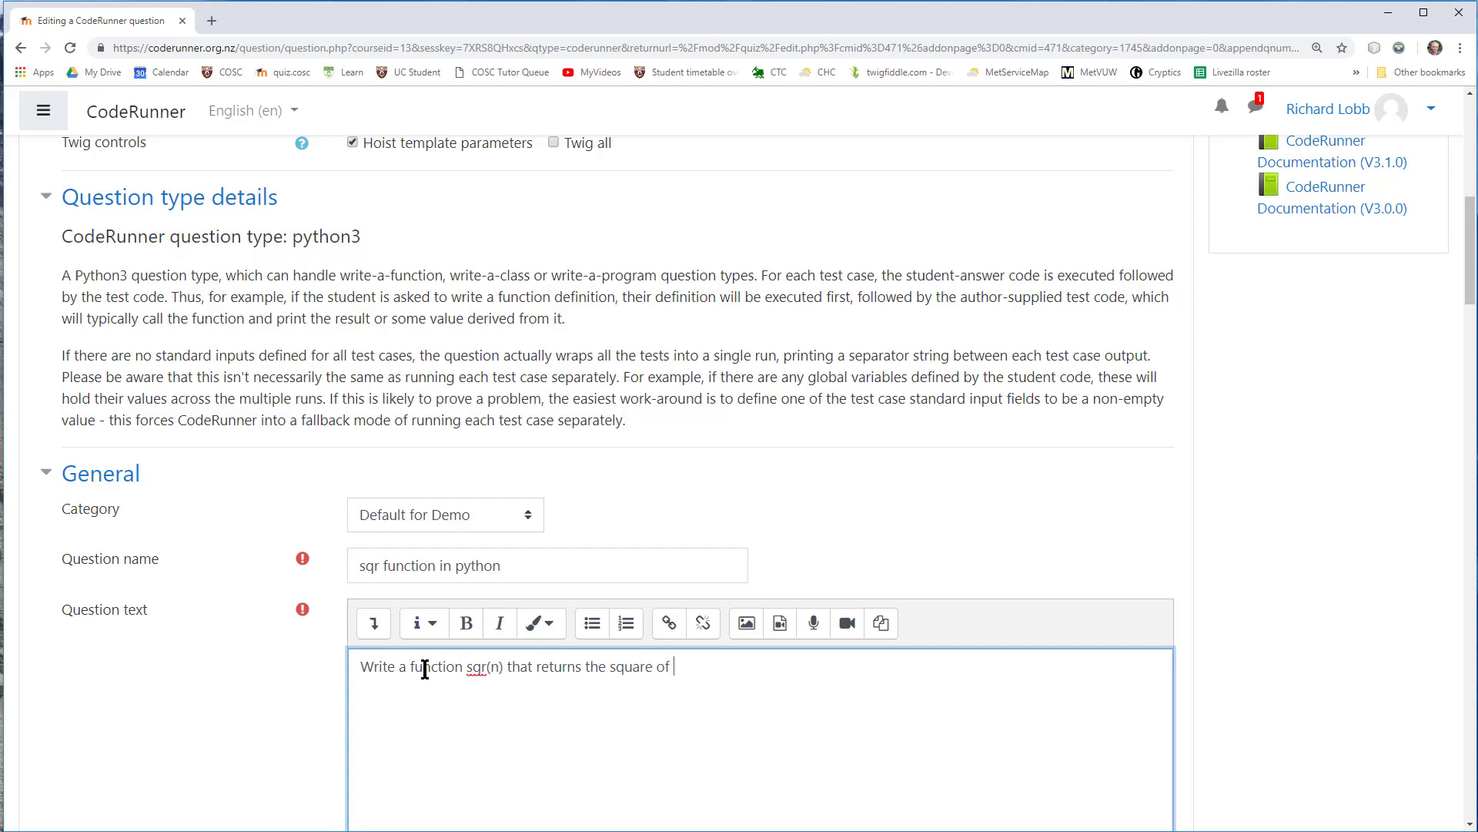
type("parameter n.")
scroll(424, 667, "up", 1)
scroll(511, 686, "down", 11)
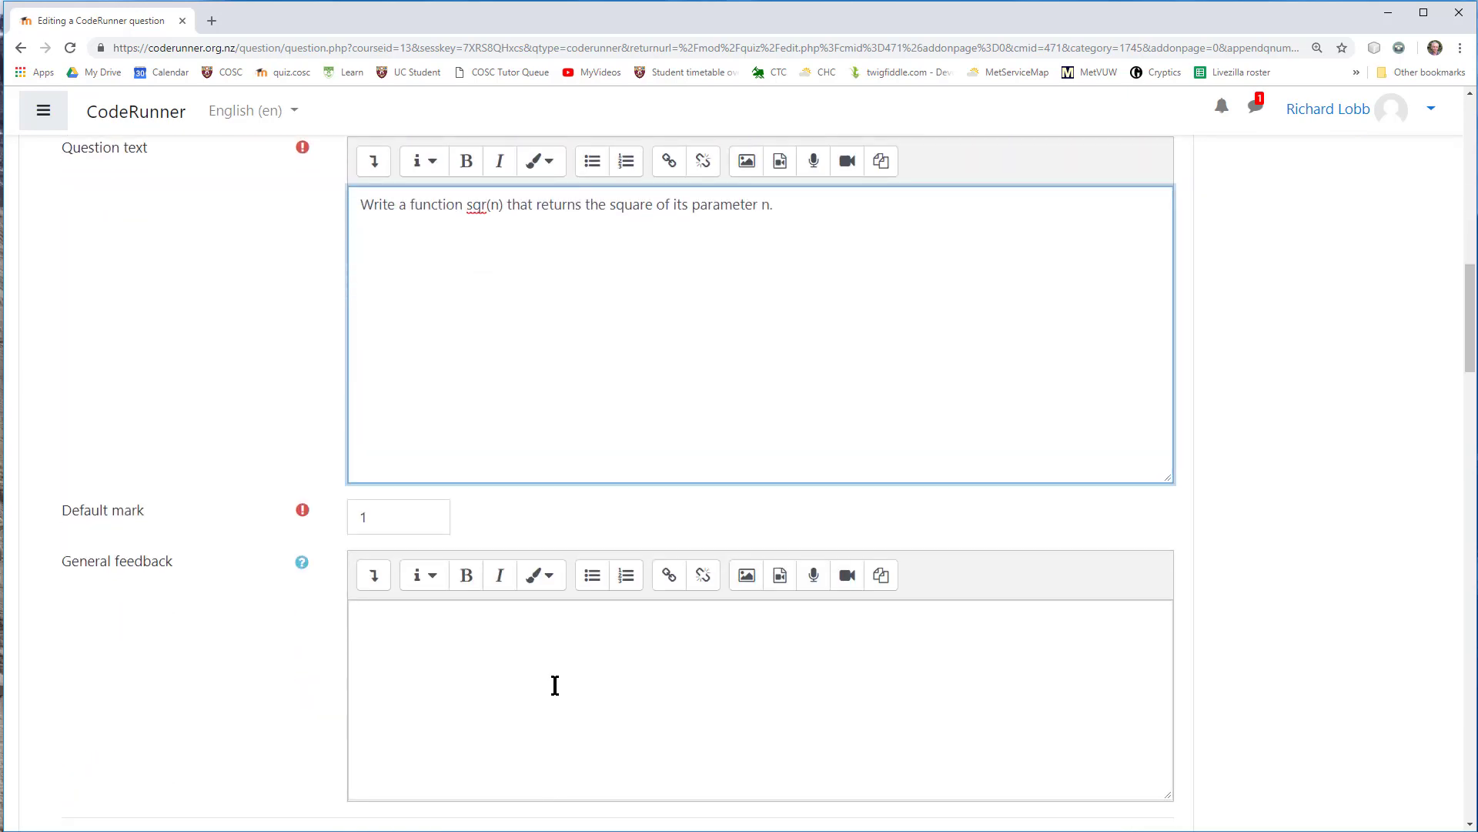
scroll(524, 662, "down", 4)
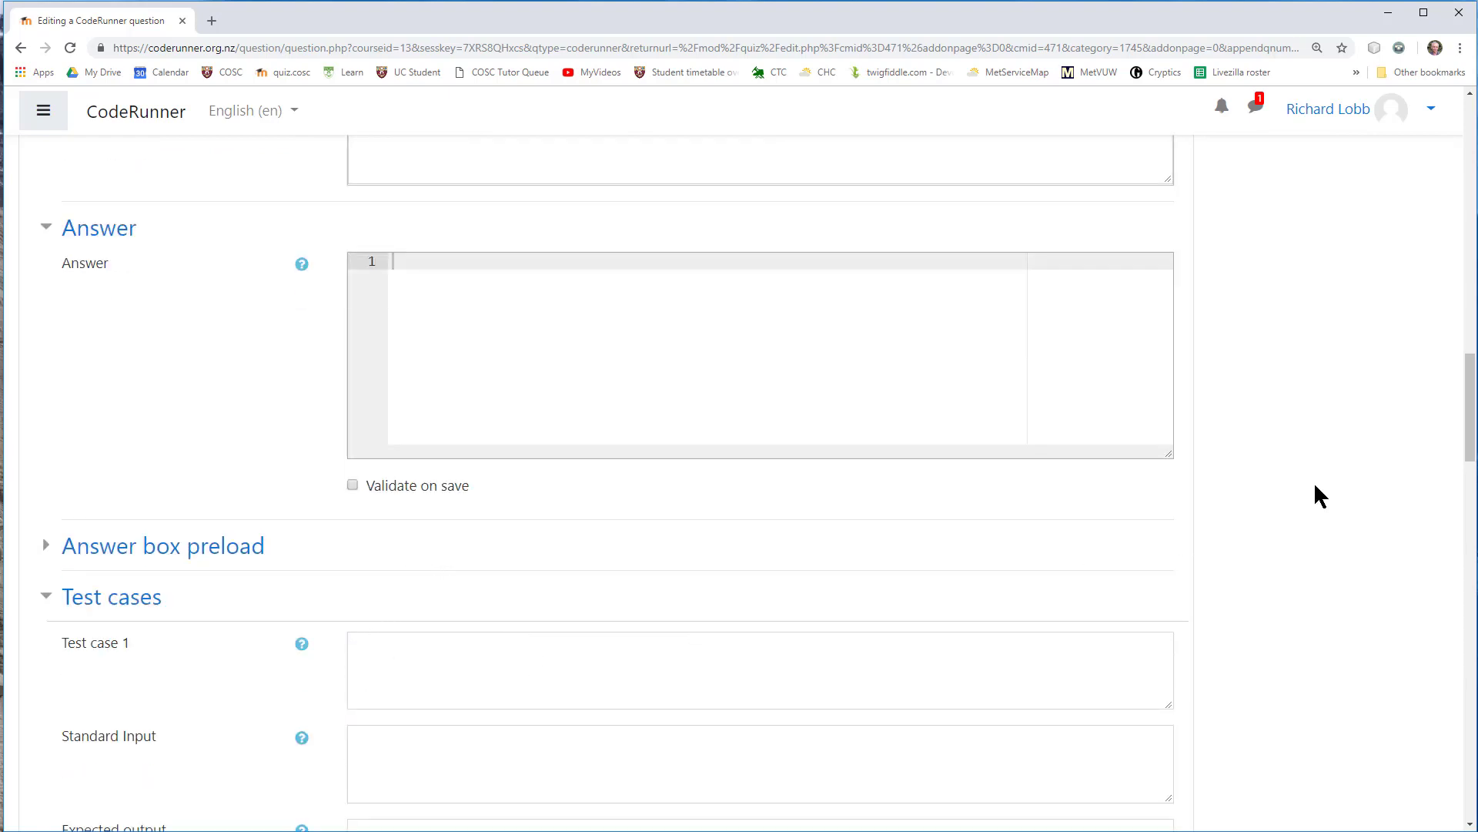
Make test case 1 print(sqr(-5)) expecting 25, marked Use as example
left_click_drag(1471, 429, 1465, 218)
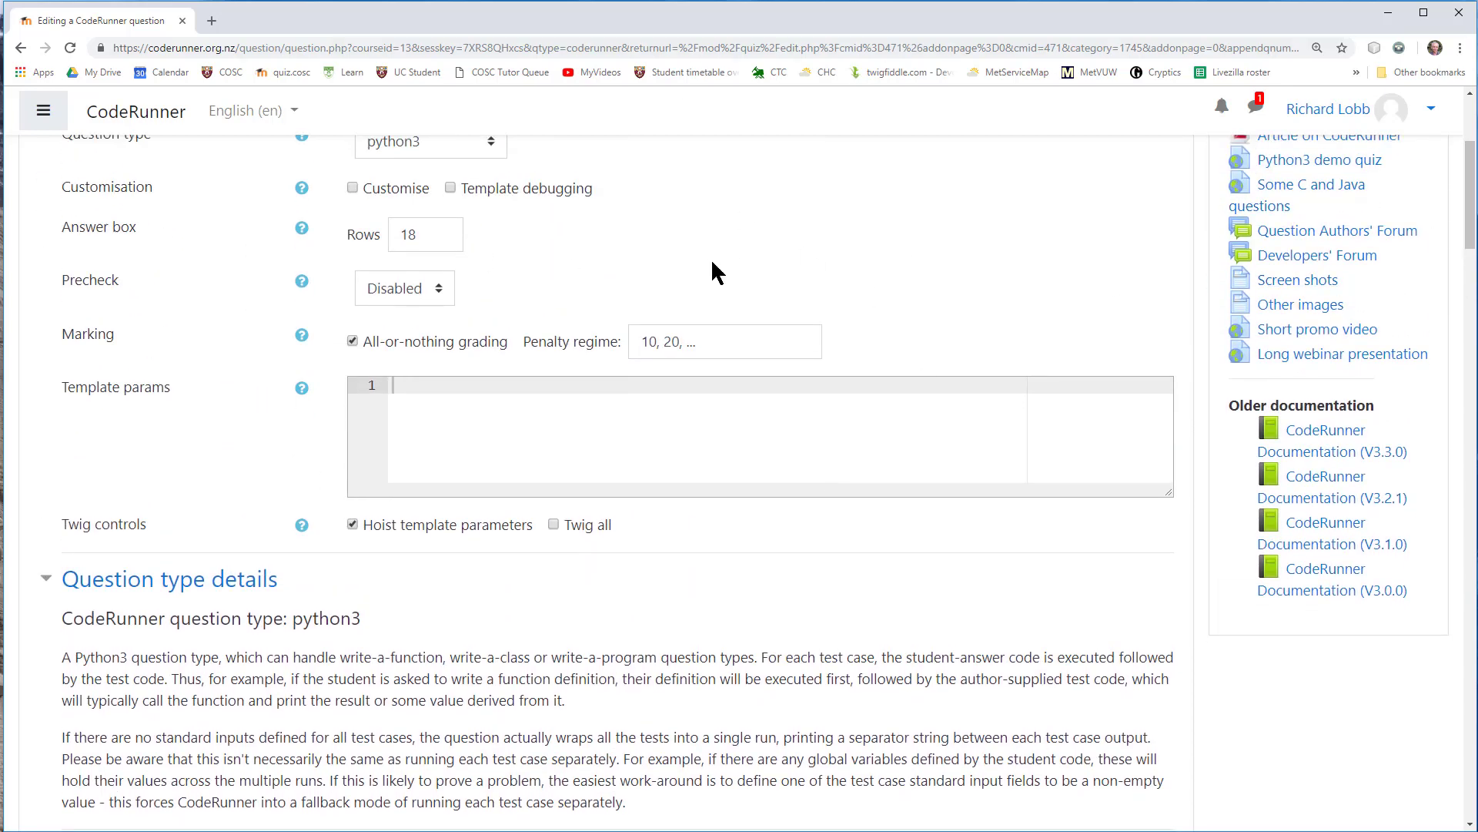
left_click_drag(1467, 223, 1465, 473)
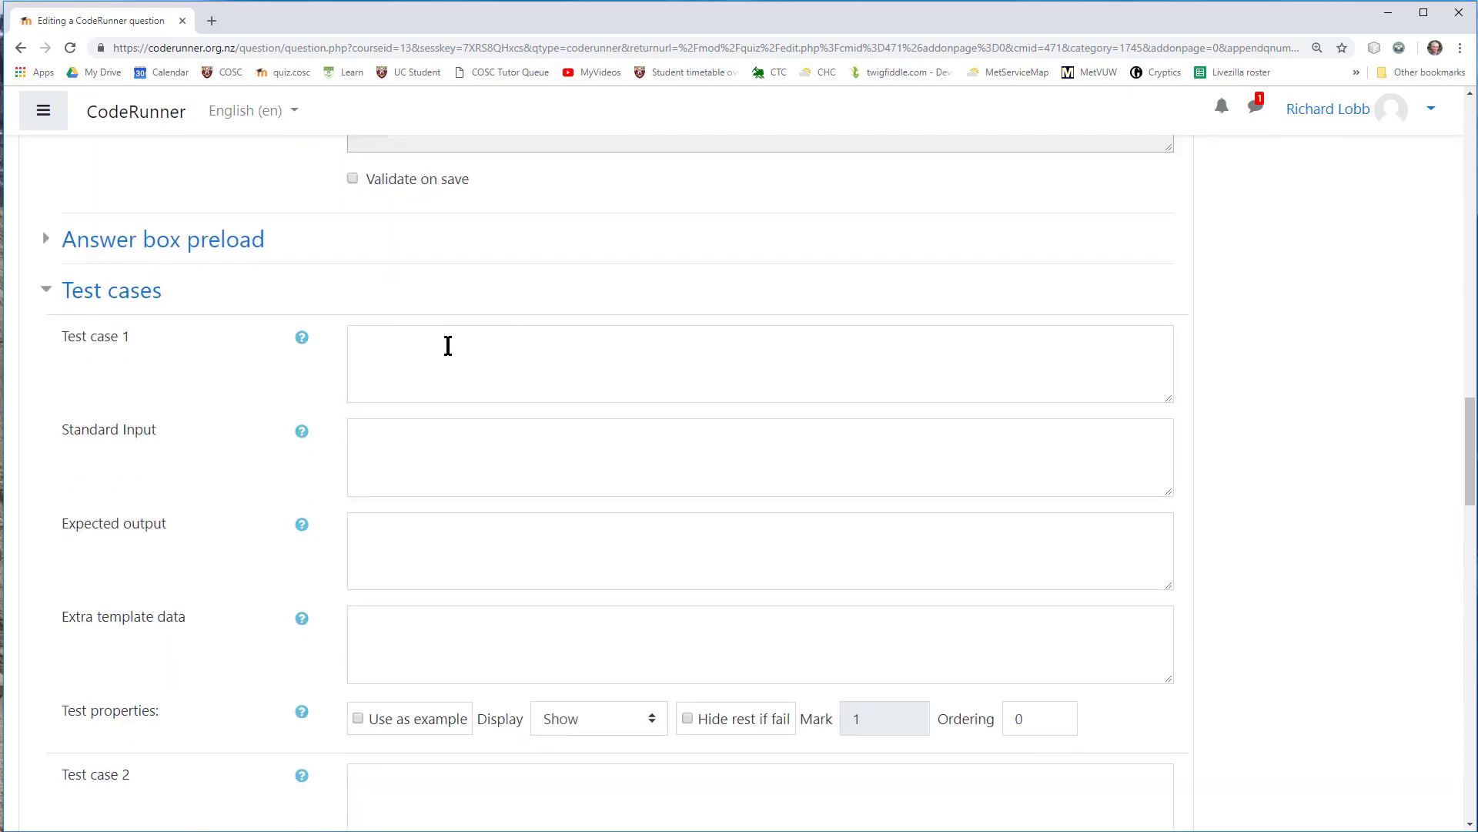
left_click(474, 361)
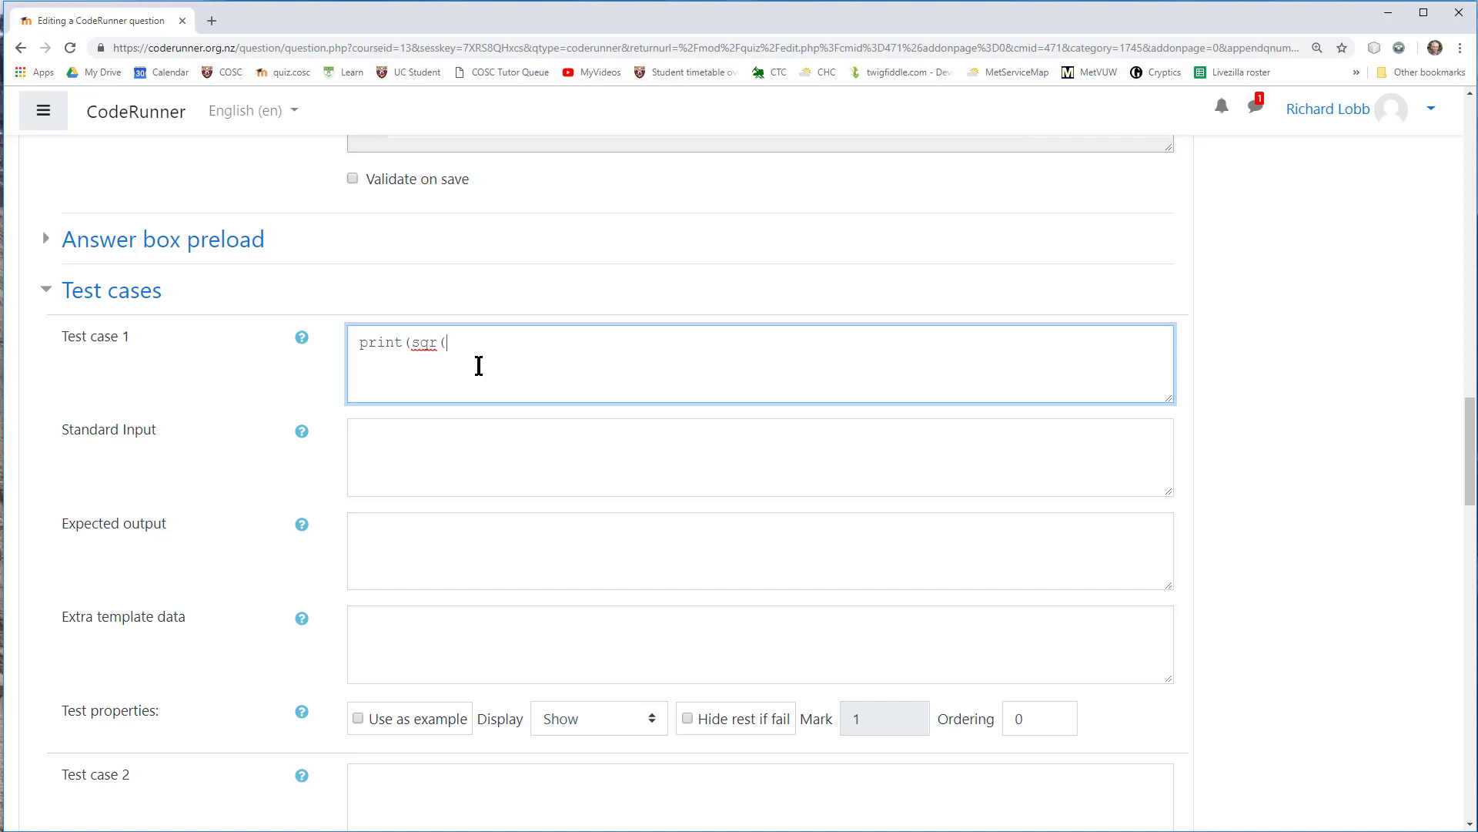
type("print(sqr(-5))")
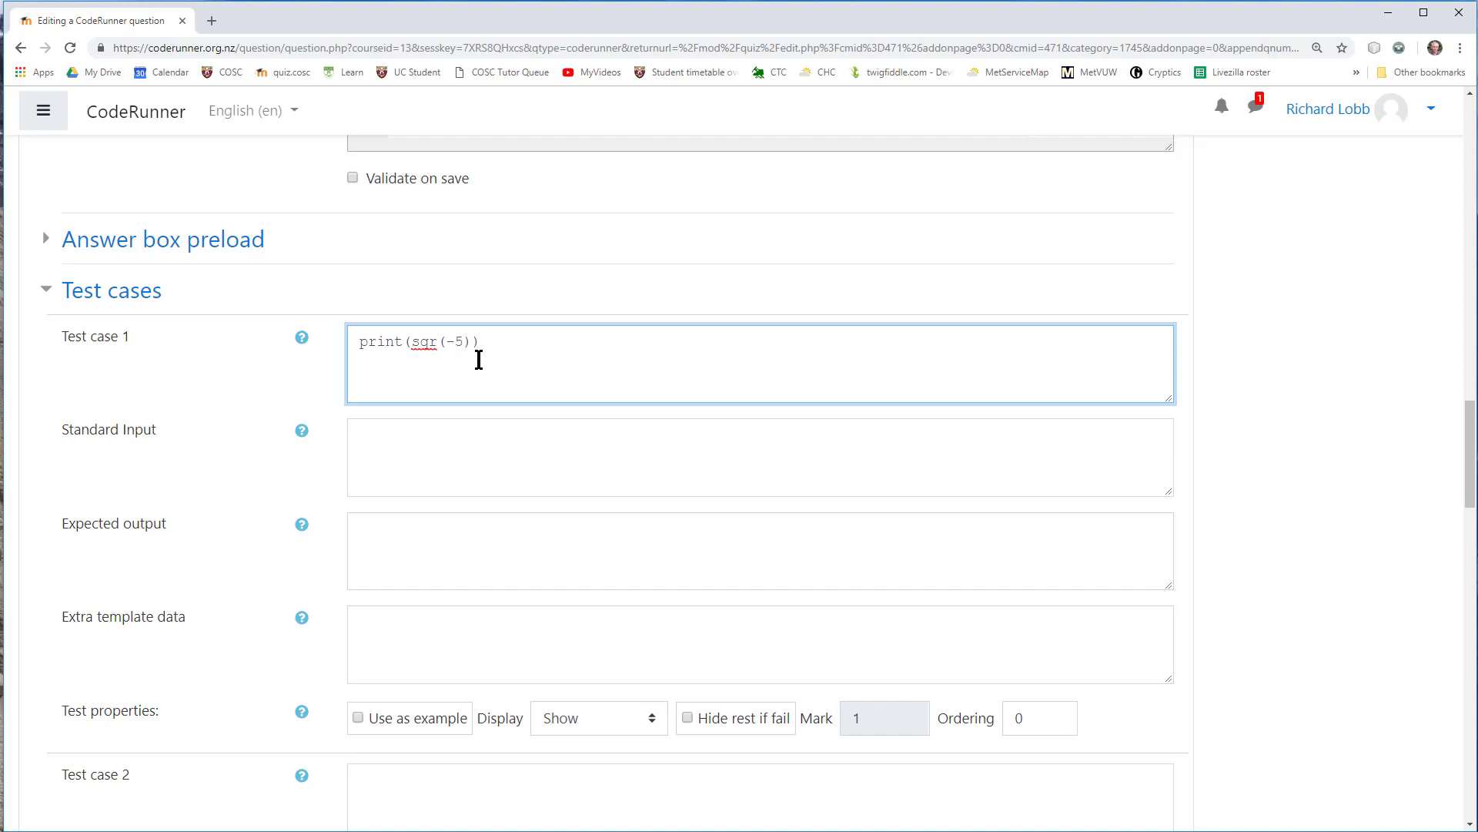
left_click(404, 542)
type("25")
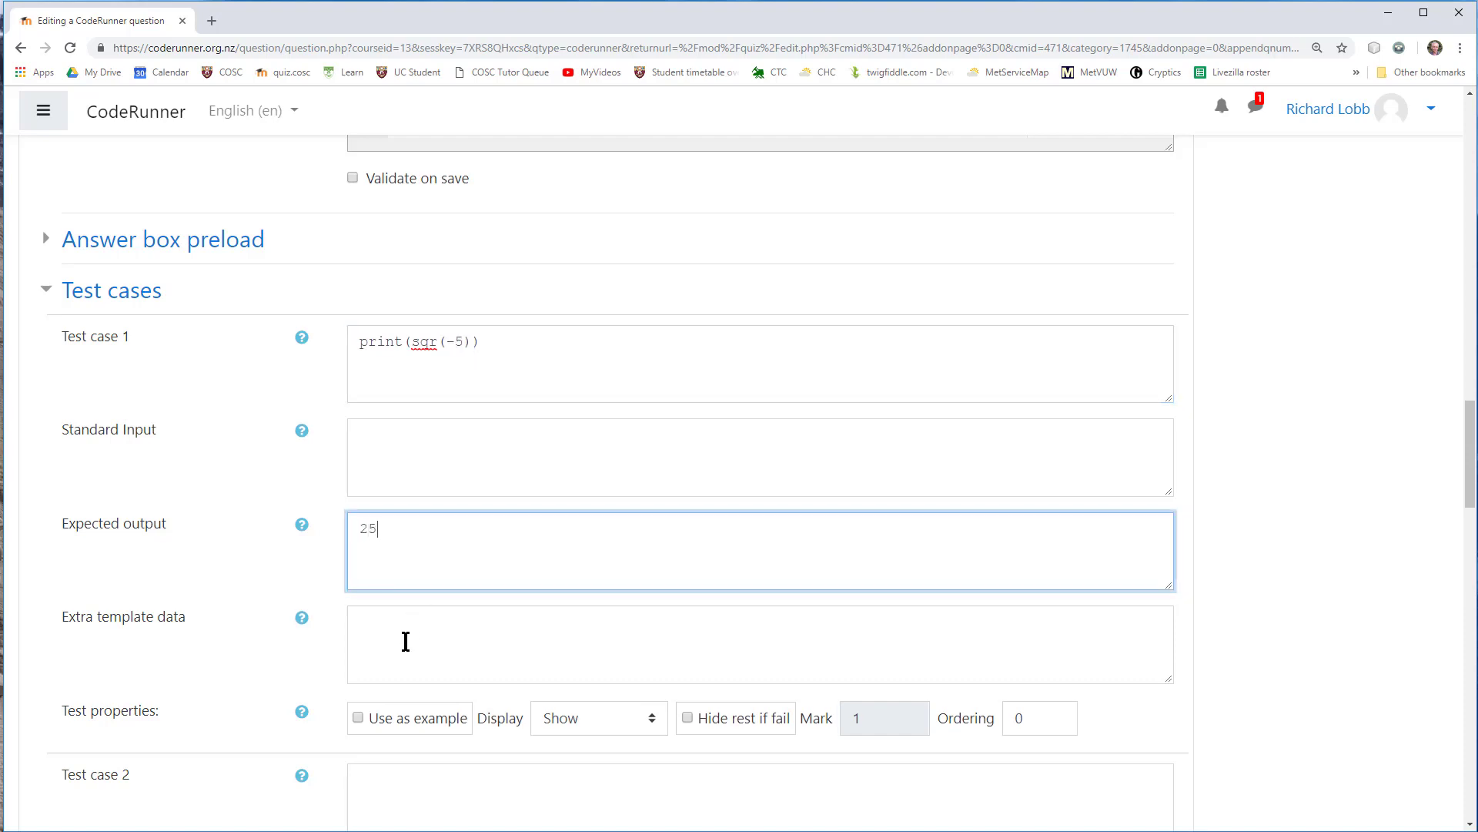
left_click(358, 717)
scroll(538, 165, "down", 3)
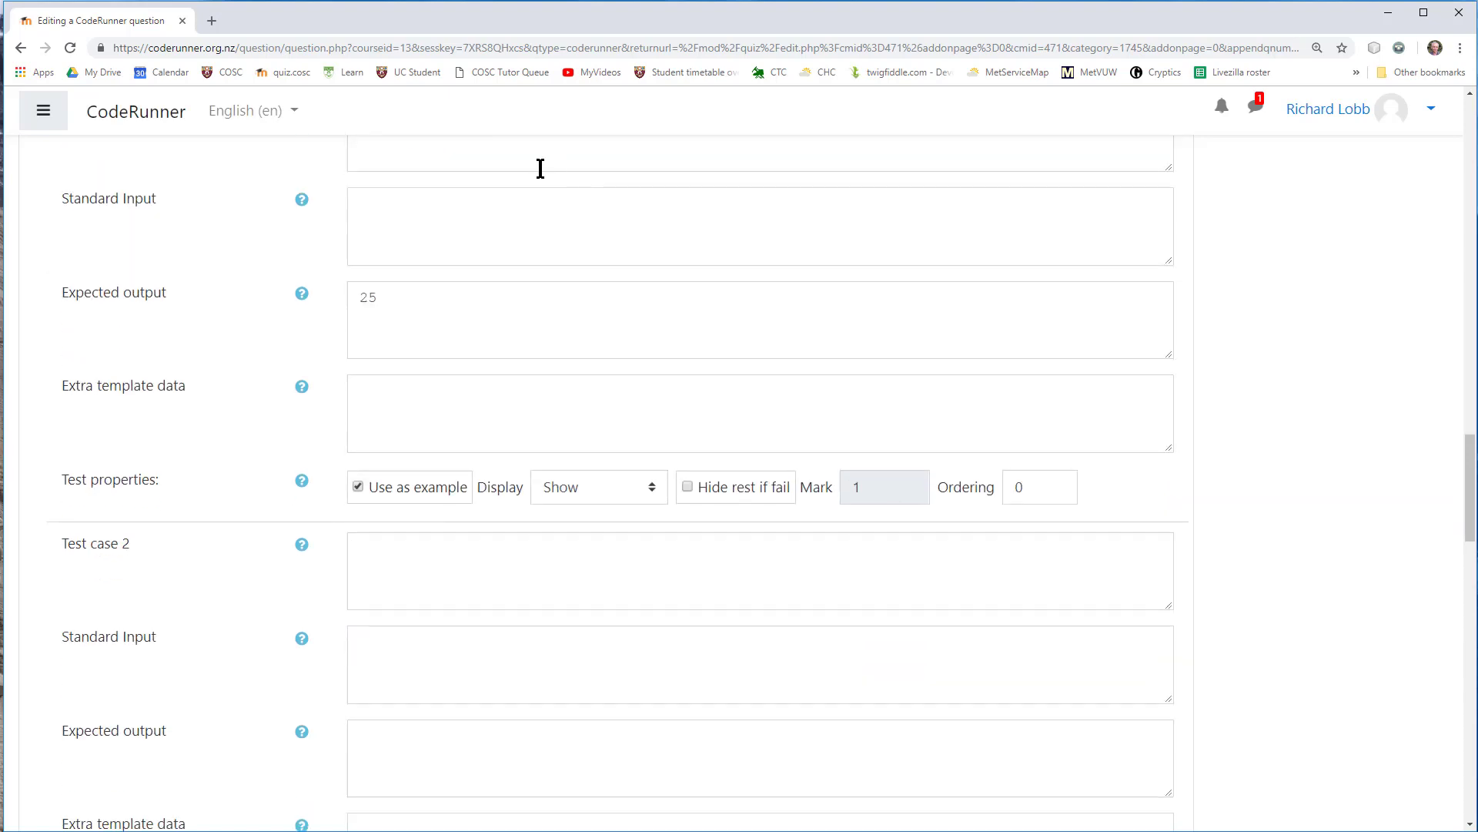
scroll(496, 228, "up", 2)
Copy test 1 into test case 2, changing it to print(sqr(7)) expecting 49
left_click_drag(485, 264, 319, 270)
key("ctrl+c")
scroll(706, 511, "down", 5)
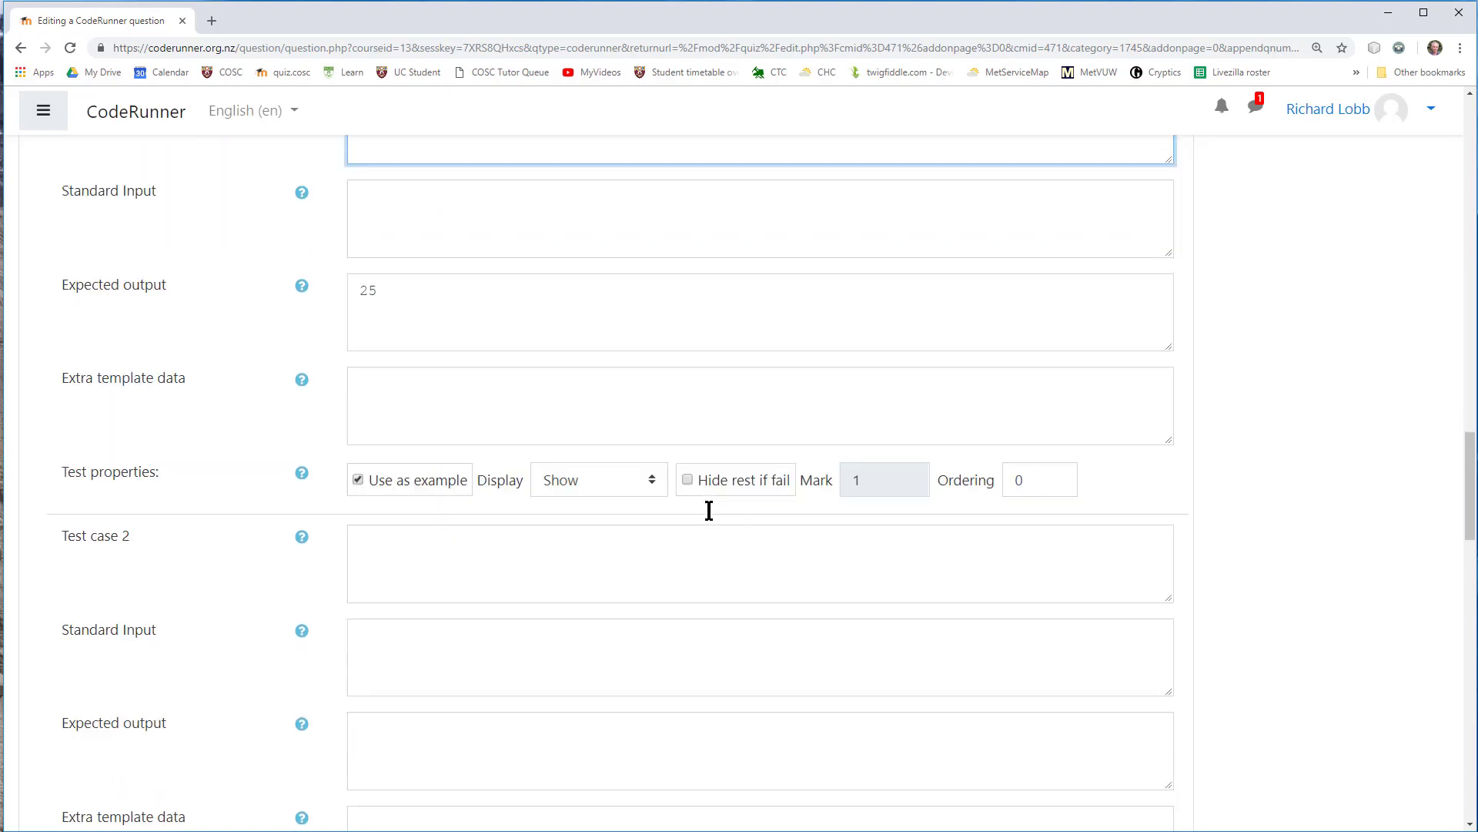
left_click(459, 353)
key("ctrl+v")
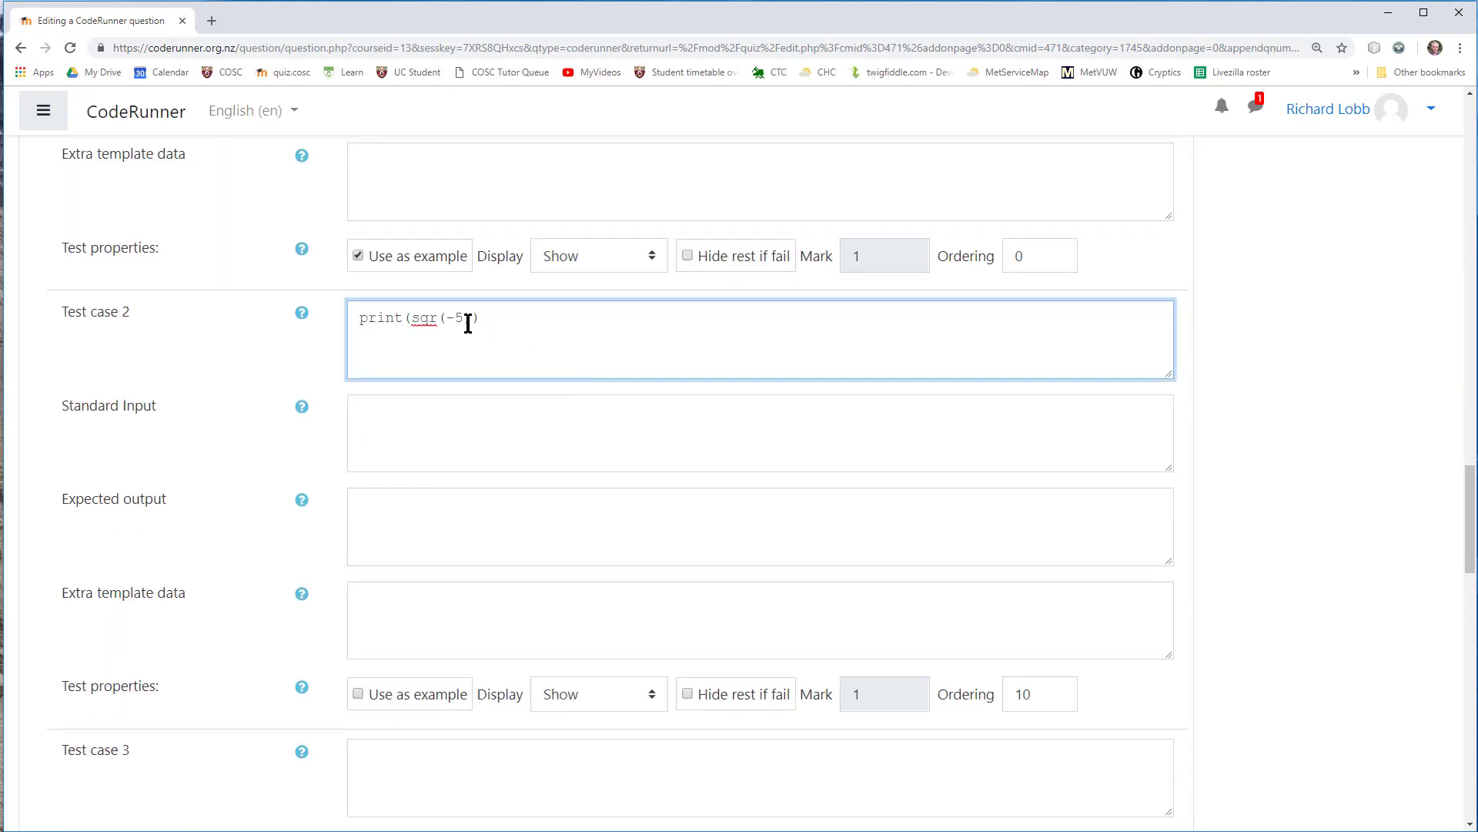
left_click_drag(466, 321, 453, 321)
type("7")
left_click(404, 528)
type("4")
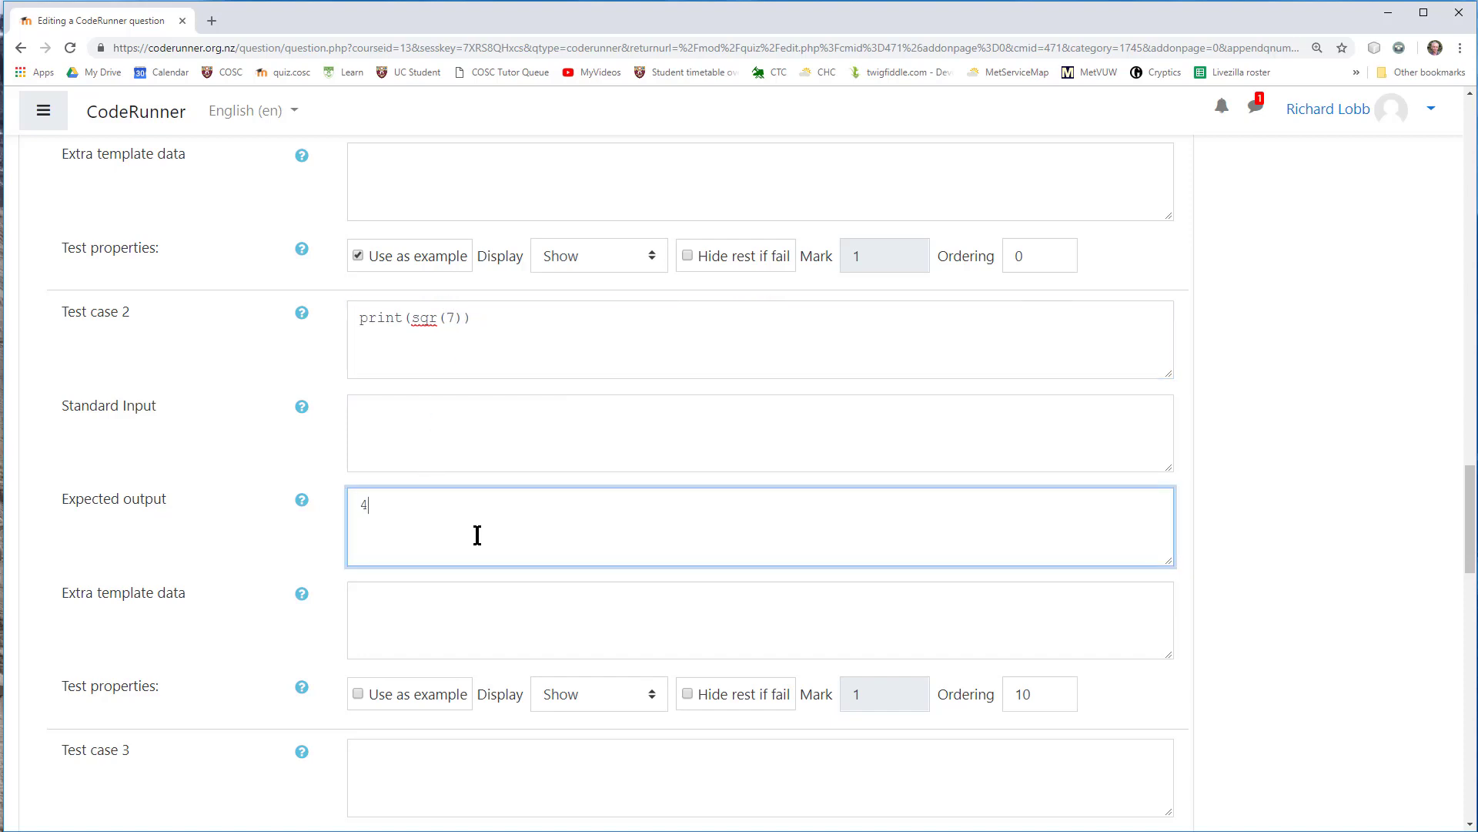
type("9")
left_click_drag(1472, 485, 1456, 731)
scroll(914, 683, "down", 3)
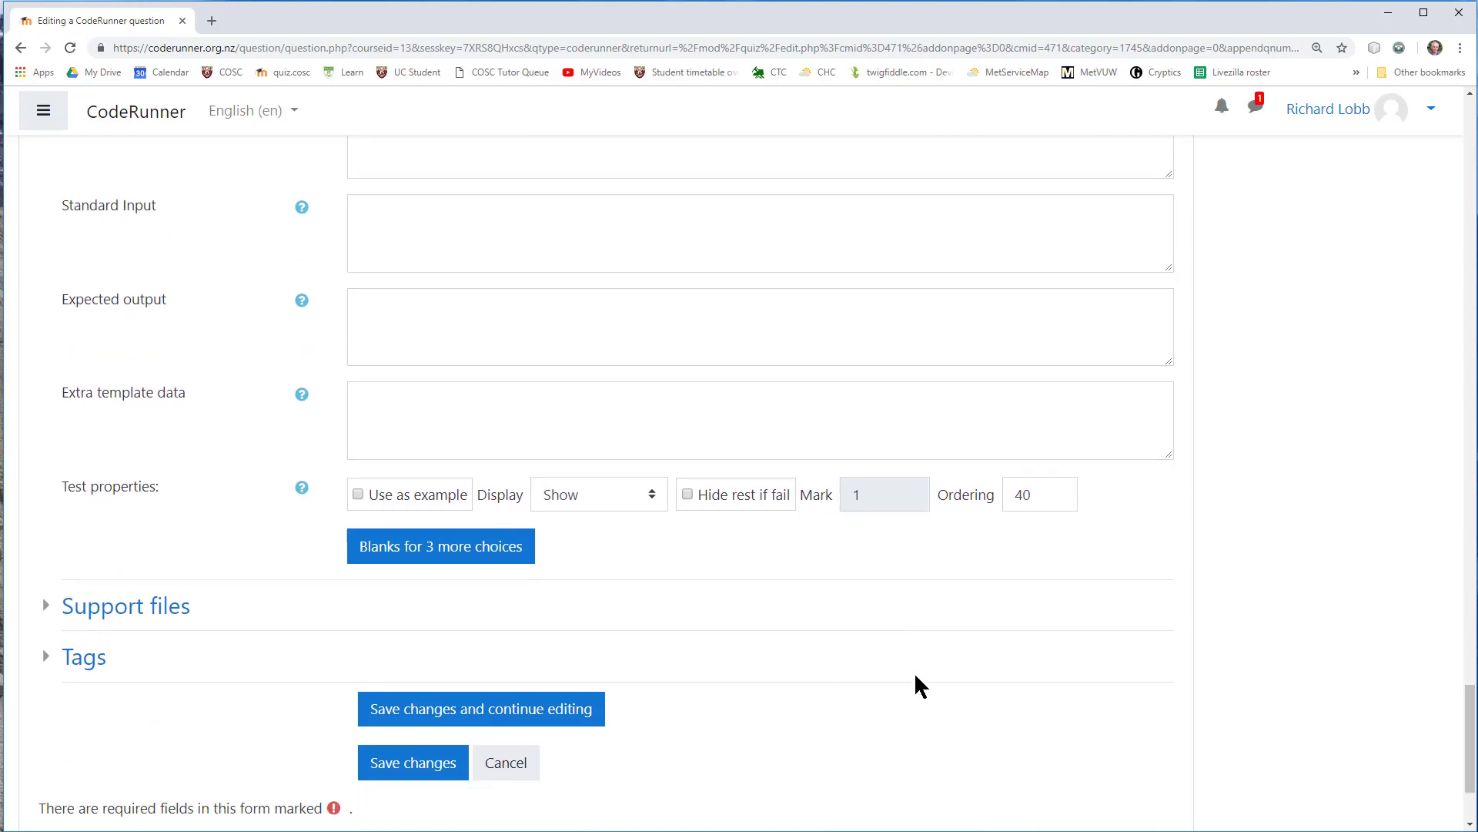
Save the question and open its preview in an enlarged window
left_click(446, 594)
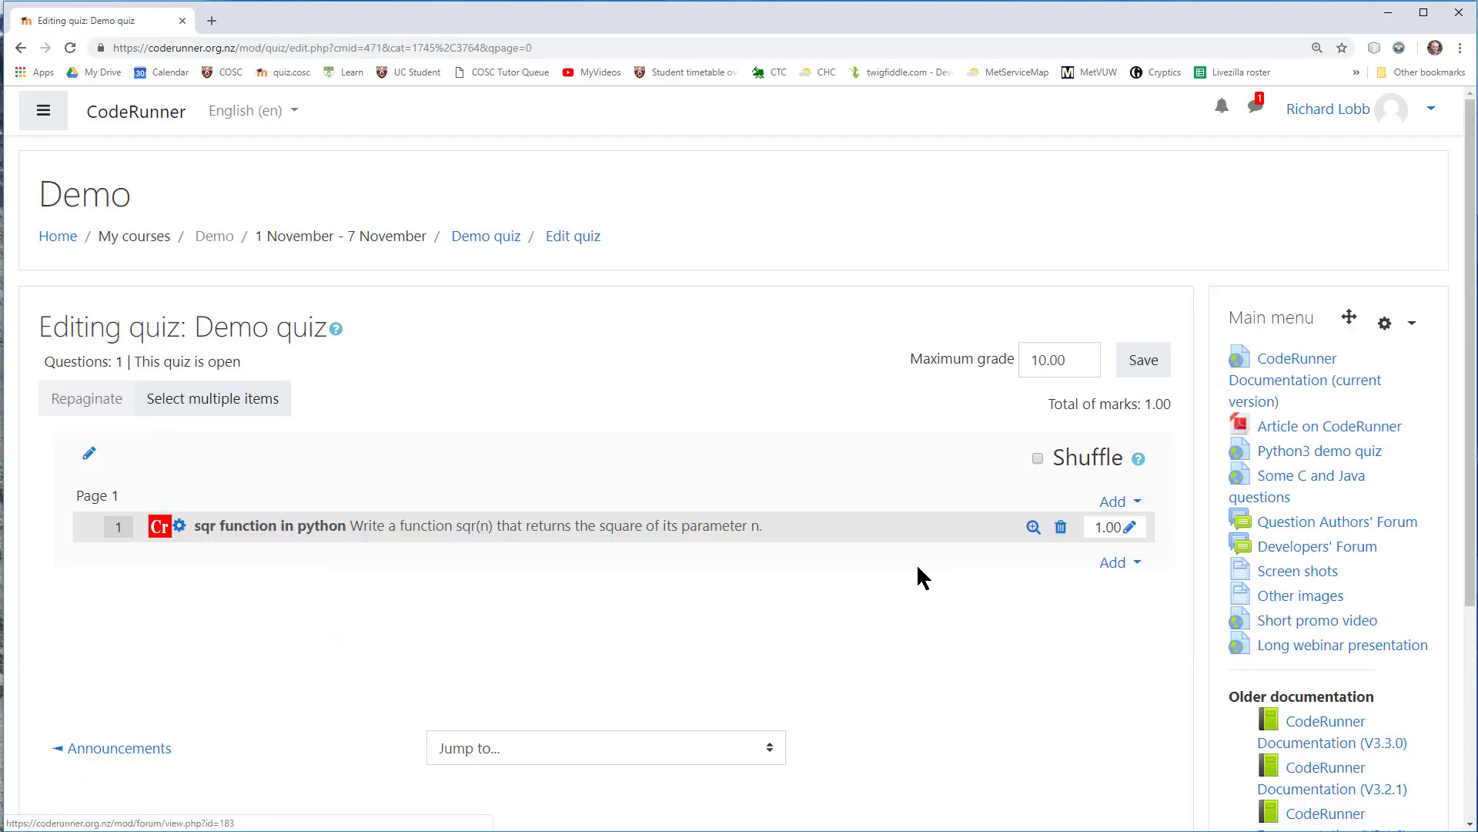
left_click(1034, 528)
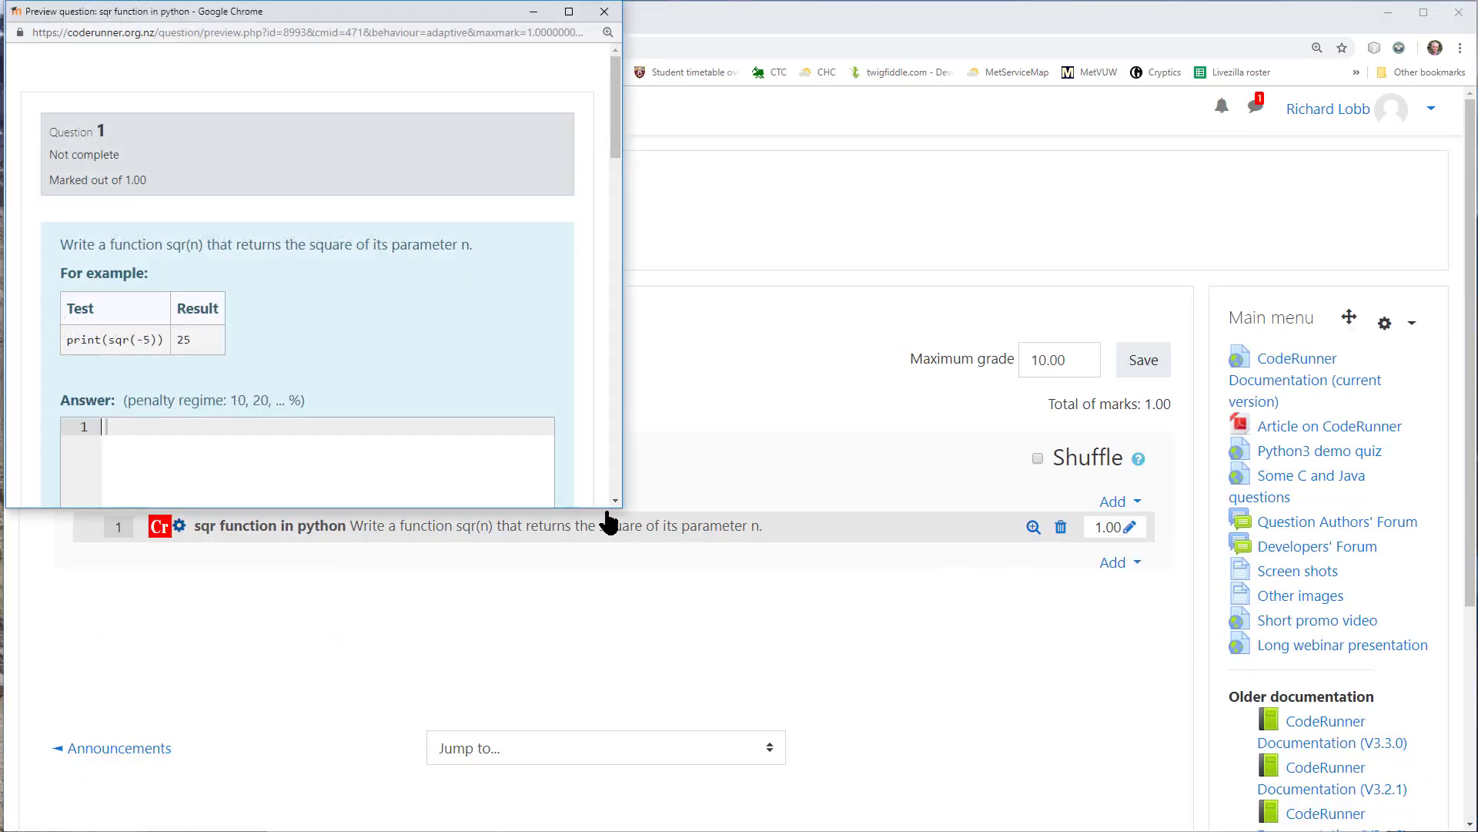
left_click_drag(621, 508, 680, 748)
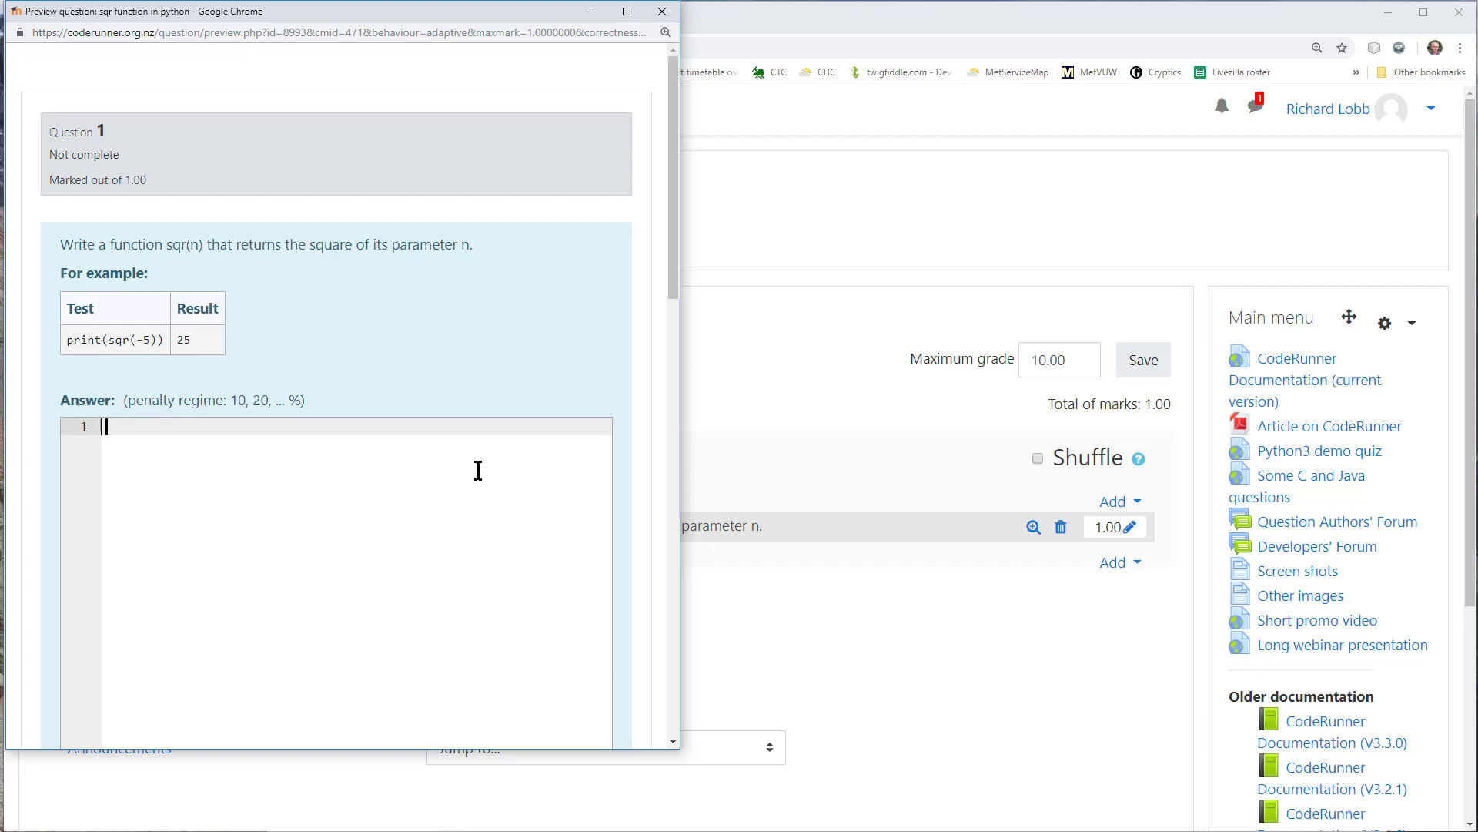
Answer with def sqr(n) returning n * n, check it passes, and select the code
type("def sqr(n):")
key("Return")
type("return n * n")
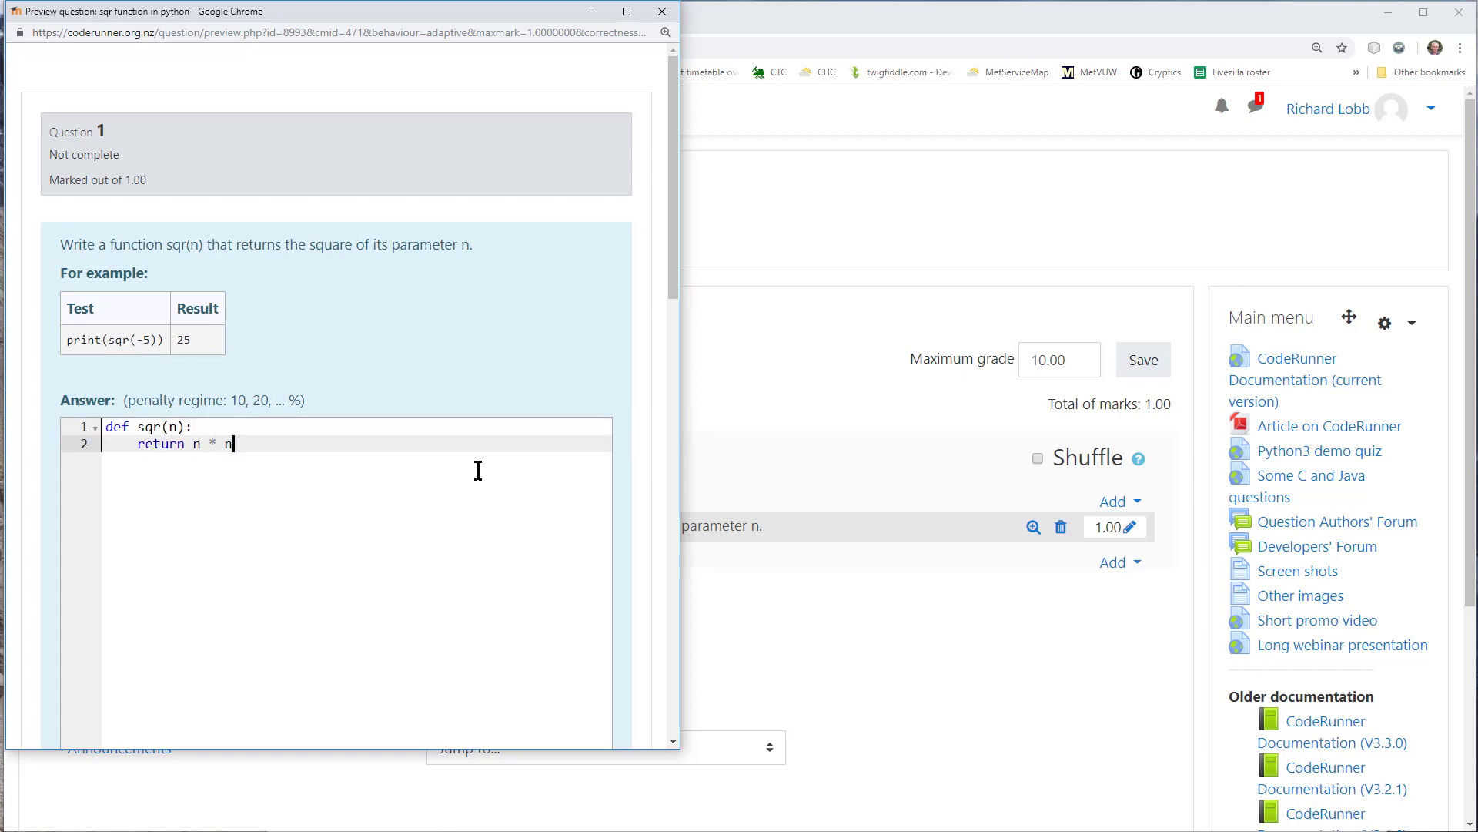
scroll(477, 470, "down", 5)
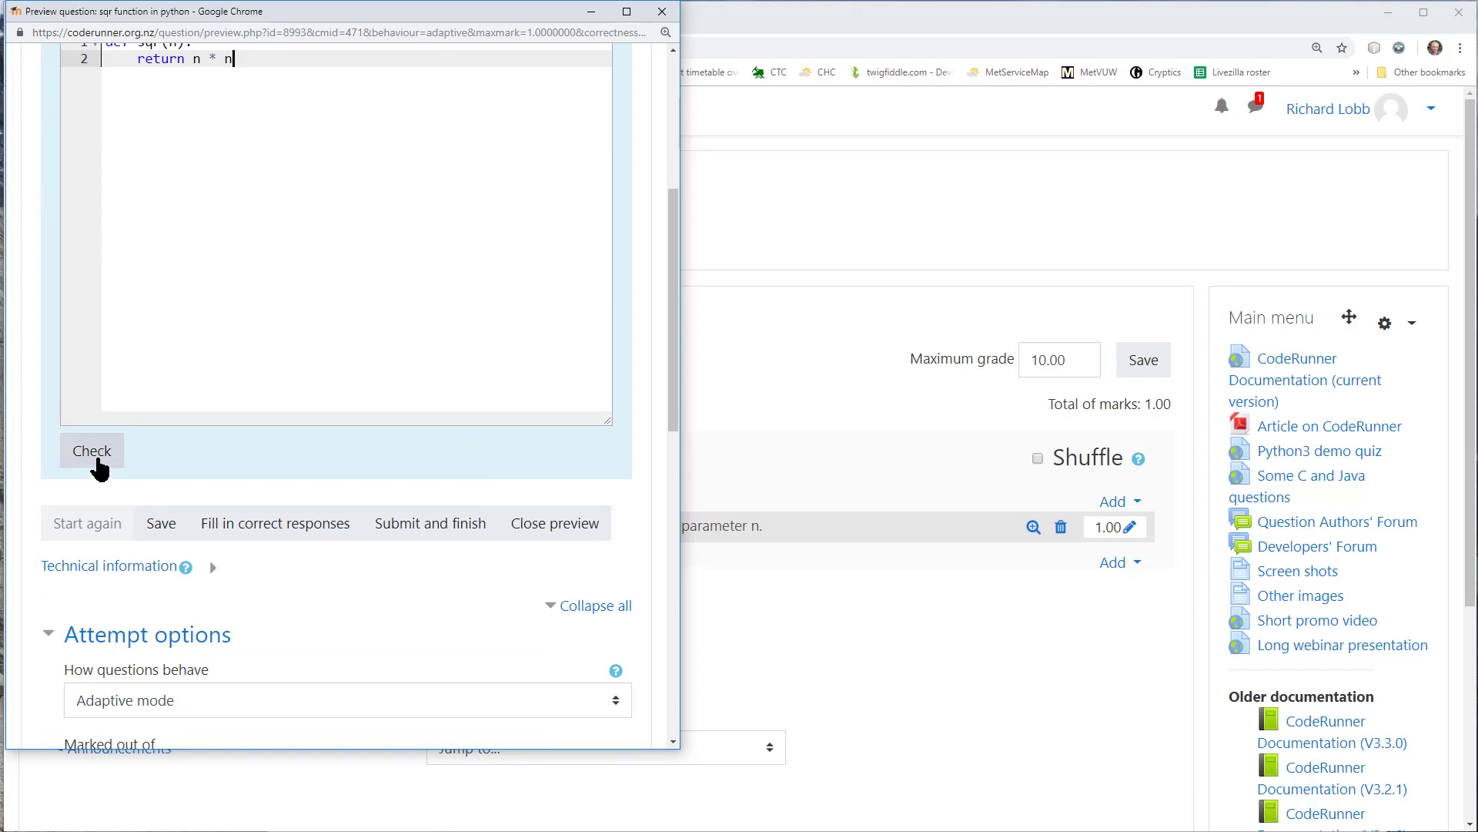
left_click(101, 465)
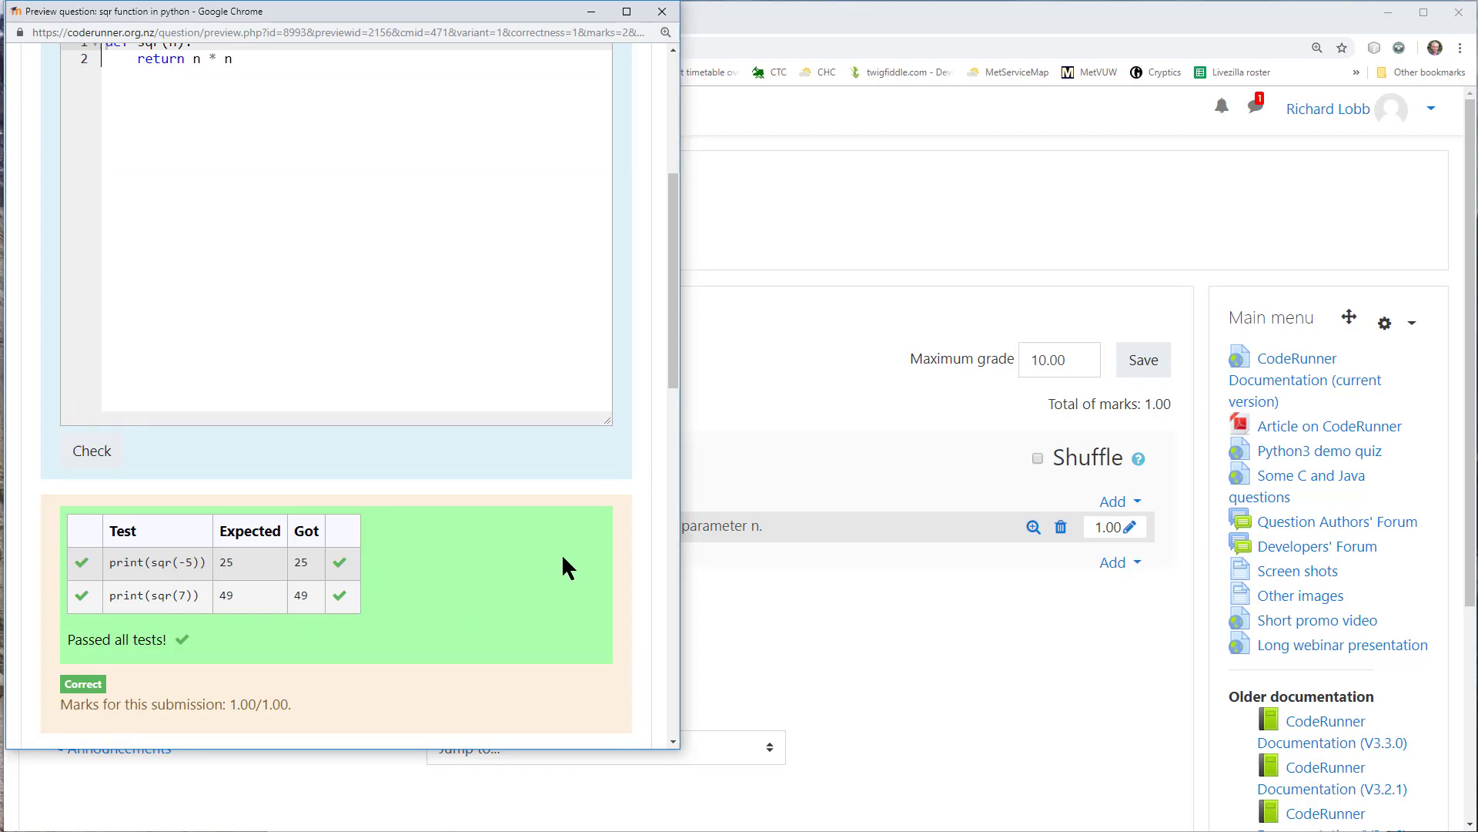
scroll(569, 547, "up", 4)
left_click_drag(251, 376, 94, 348)
key("ctrl+c")
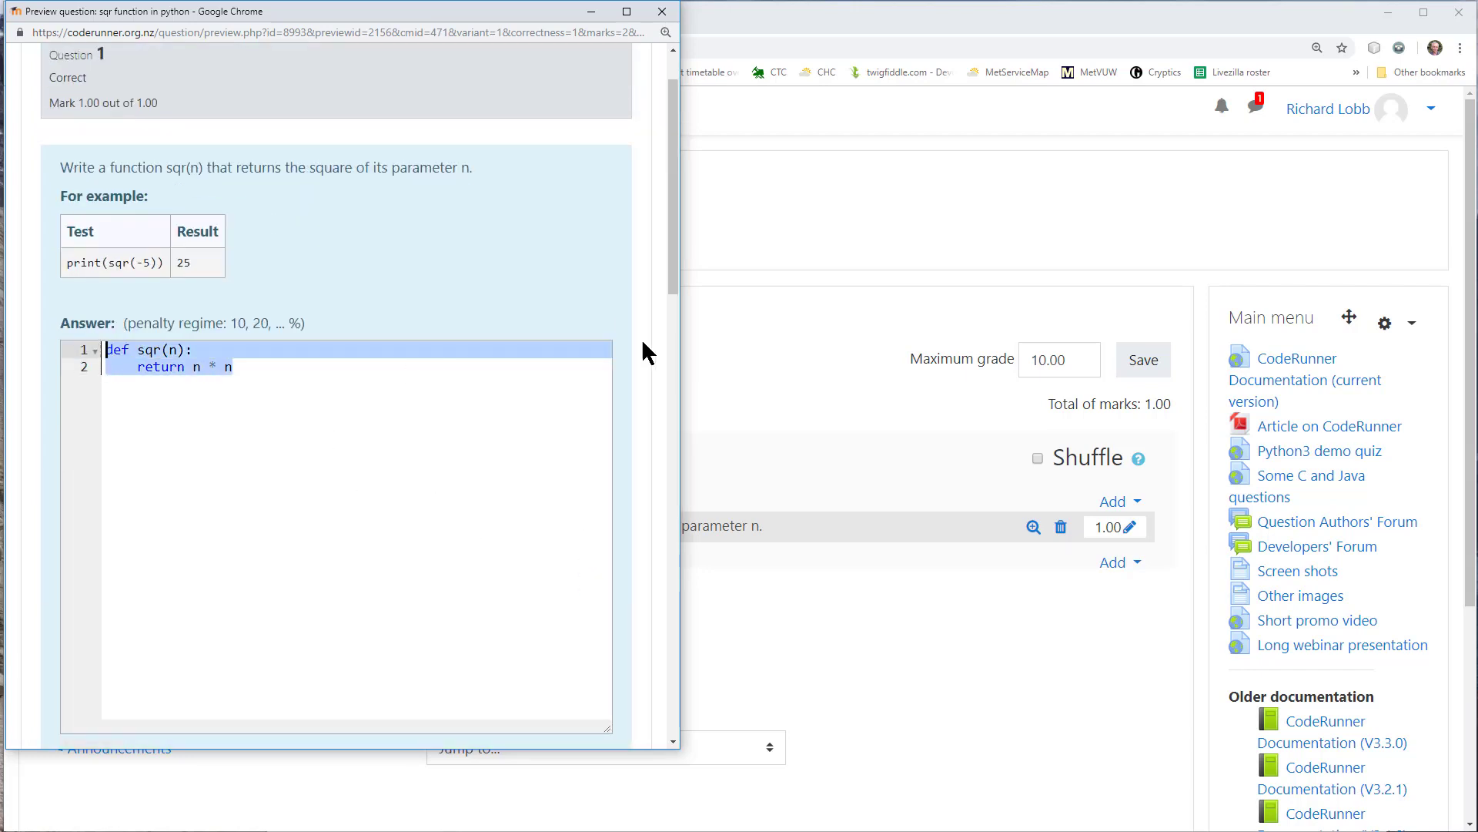
Close the preview, reopen the sqr question, and paste the n * n solution into Answer
left_click(662, 12)
left_click(179, 528)
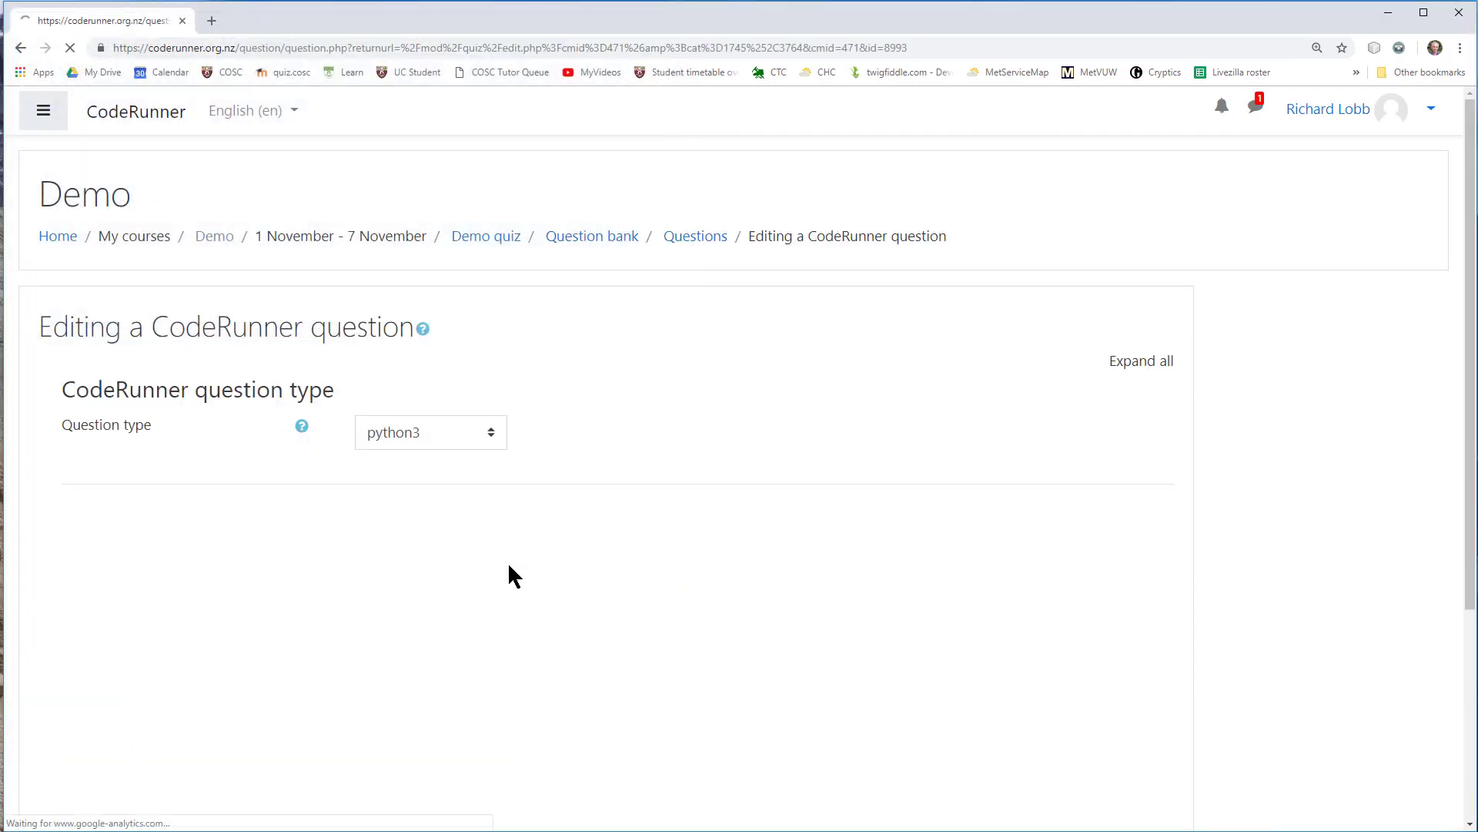
scroll(855, 609, "down", 5)
scroll(485, 637, "down", 1)
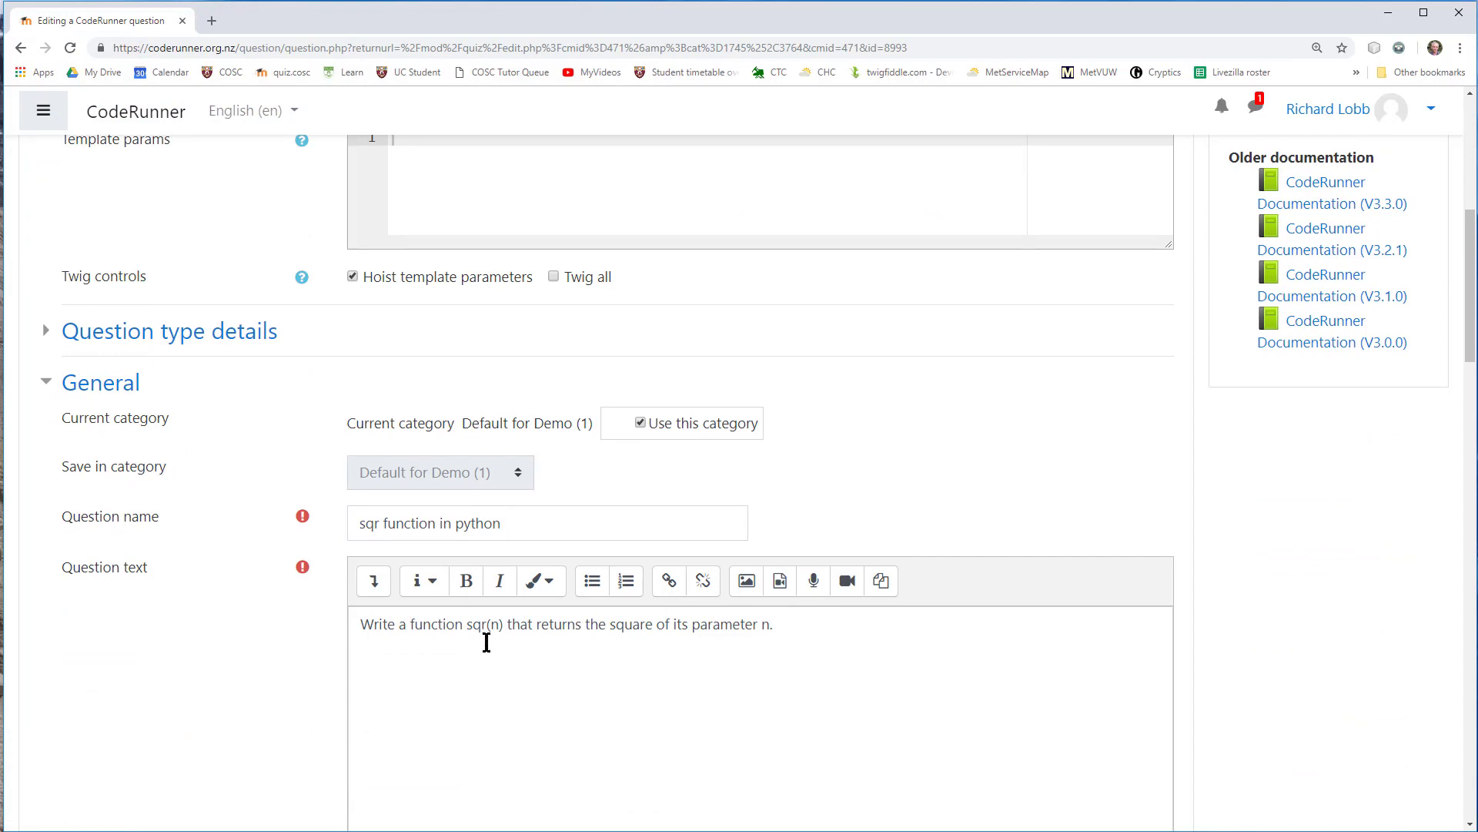
scroll(693, 663, "down", 8)
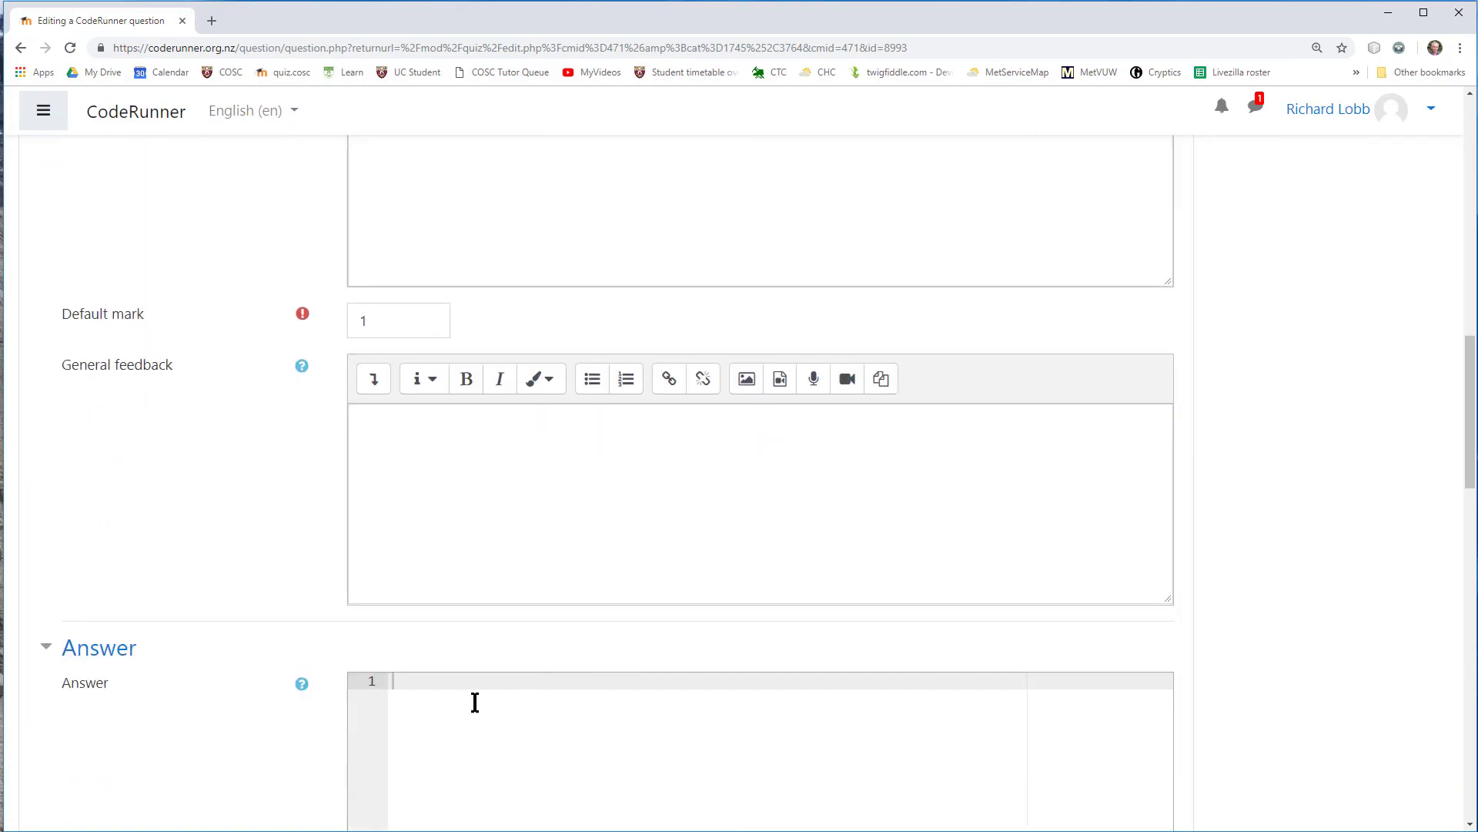
key("ctrl+v")
scroll(770, 697, "down", 5)
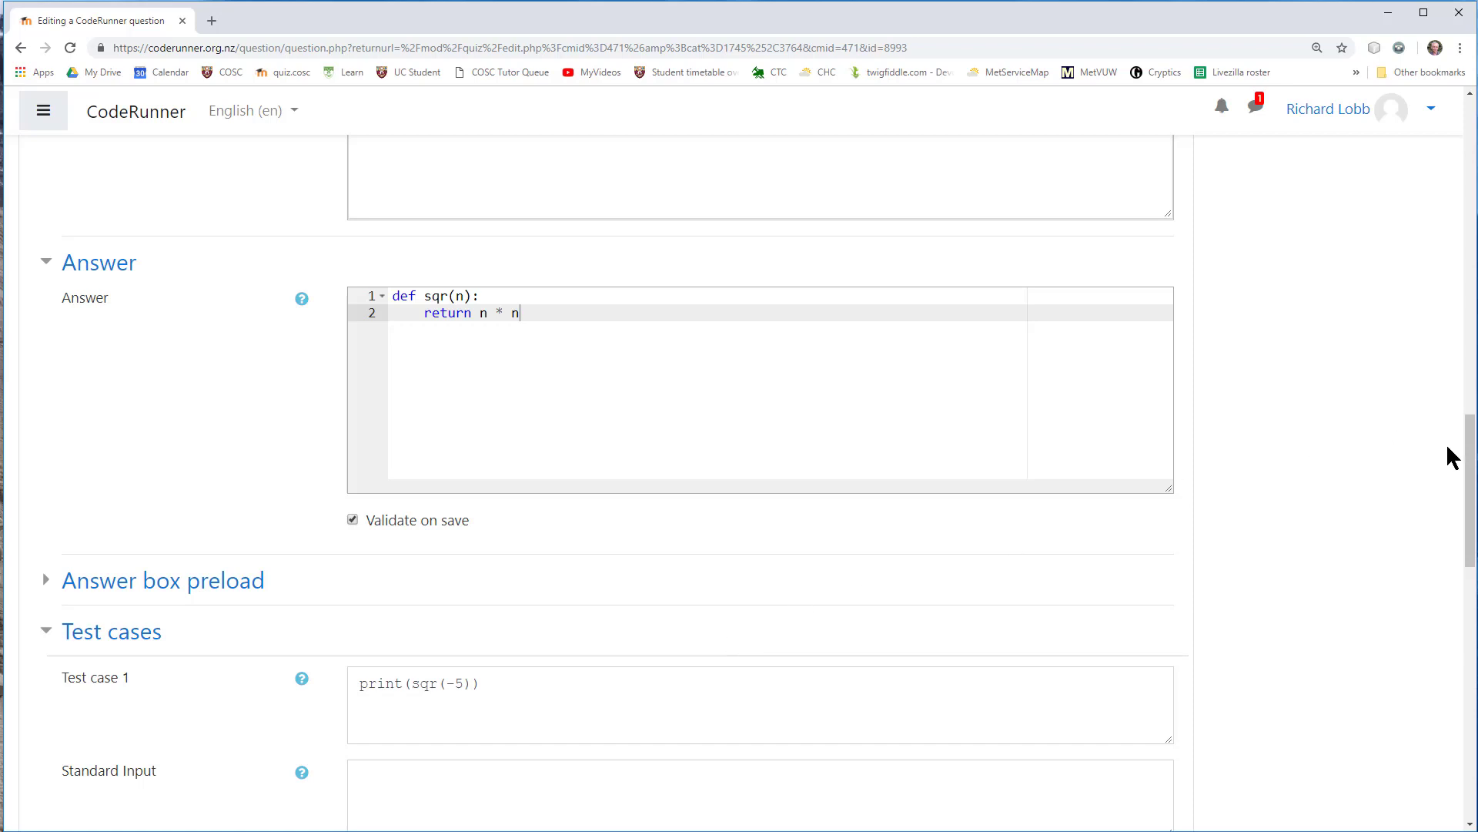
left_click_drag(1468, 462, 1462, 644)
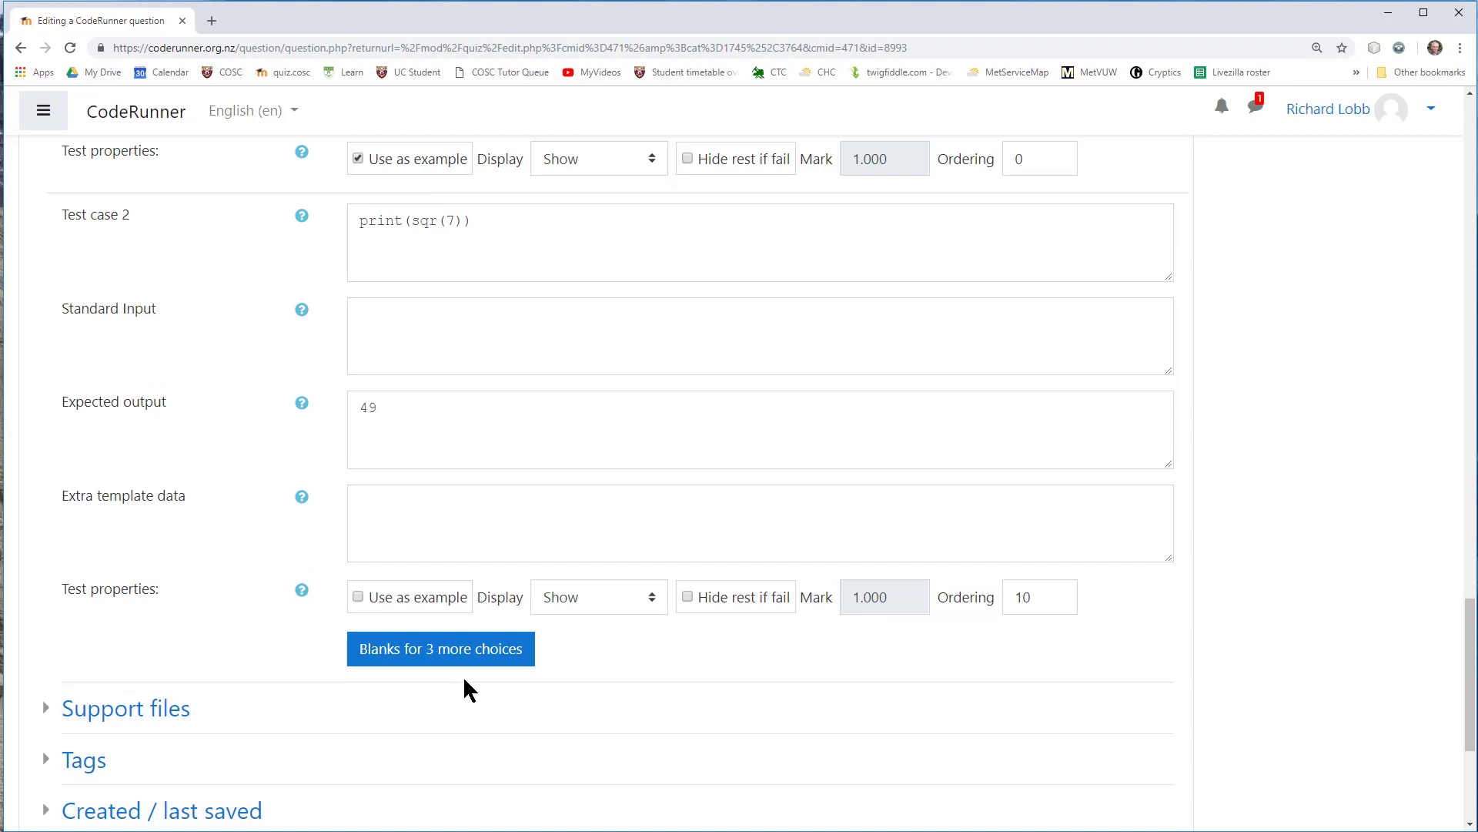
Add three more test-case slots and make test case 3 print(sqr(-9)) expecting 81
left_click(499, 655)
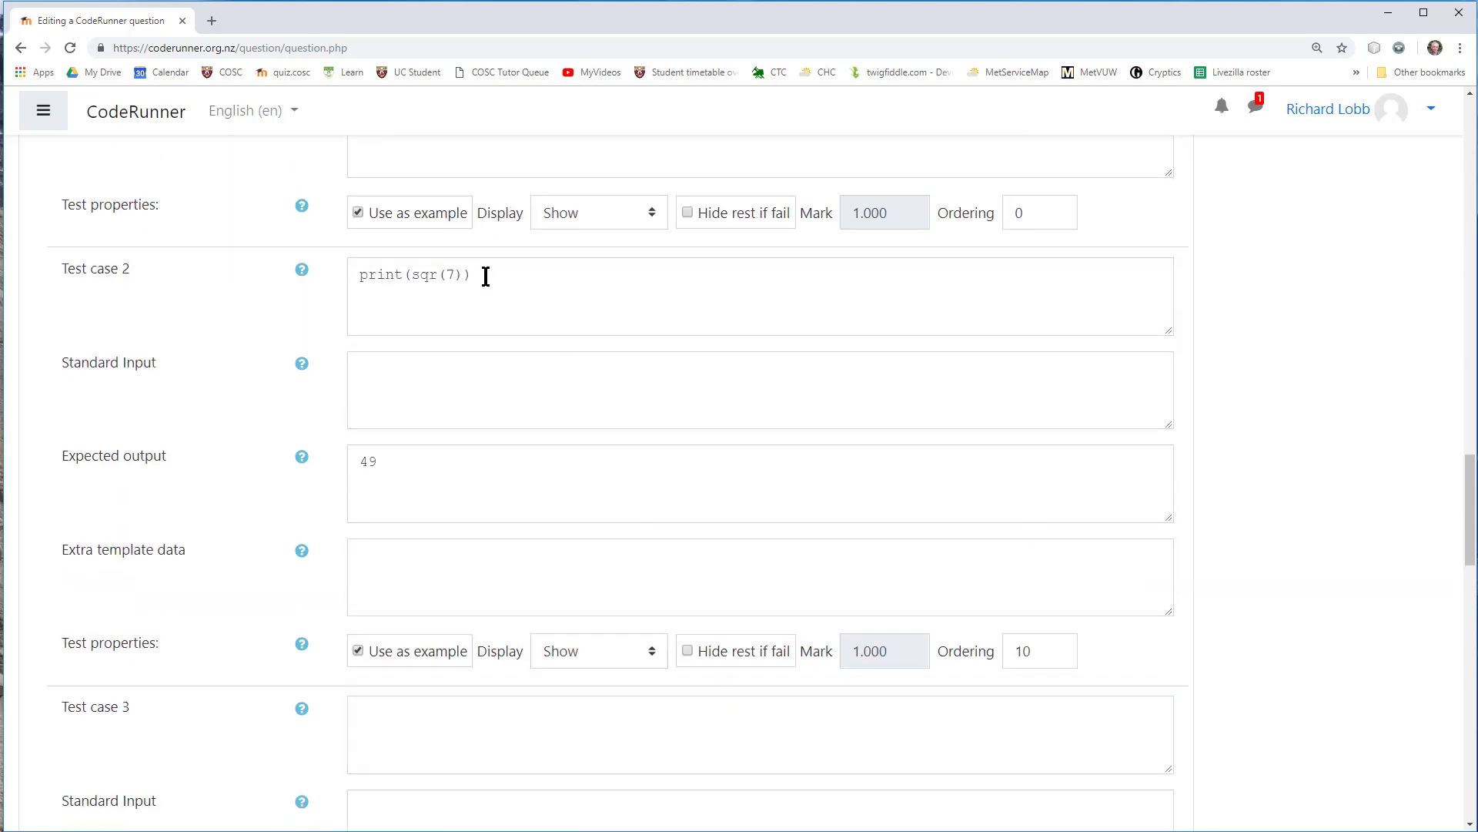
left_click_drag(485, 277, 313, 277)
key("ctrl+c")
left_click(411, 705)
key("ctrl+v")
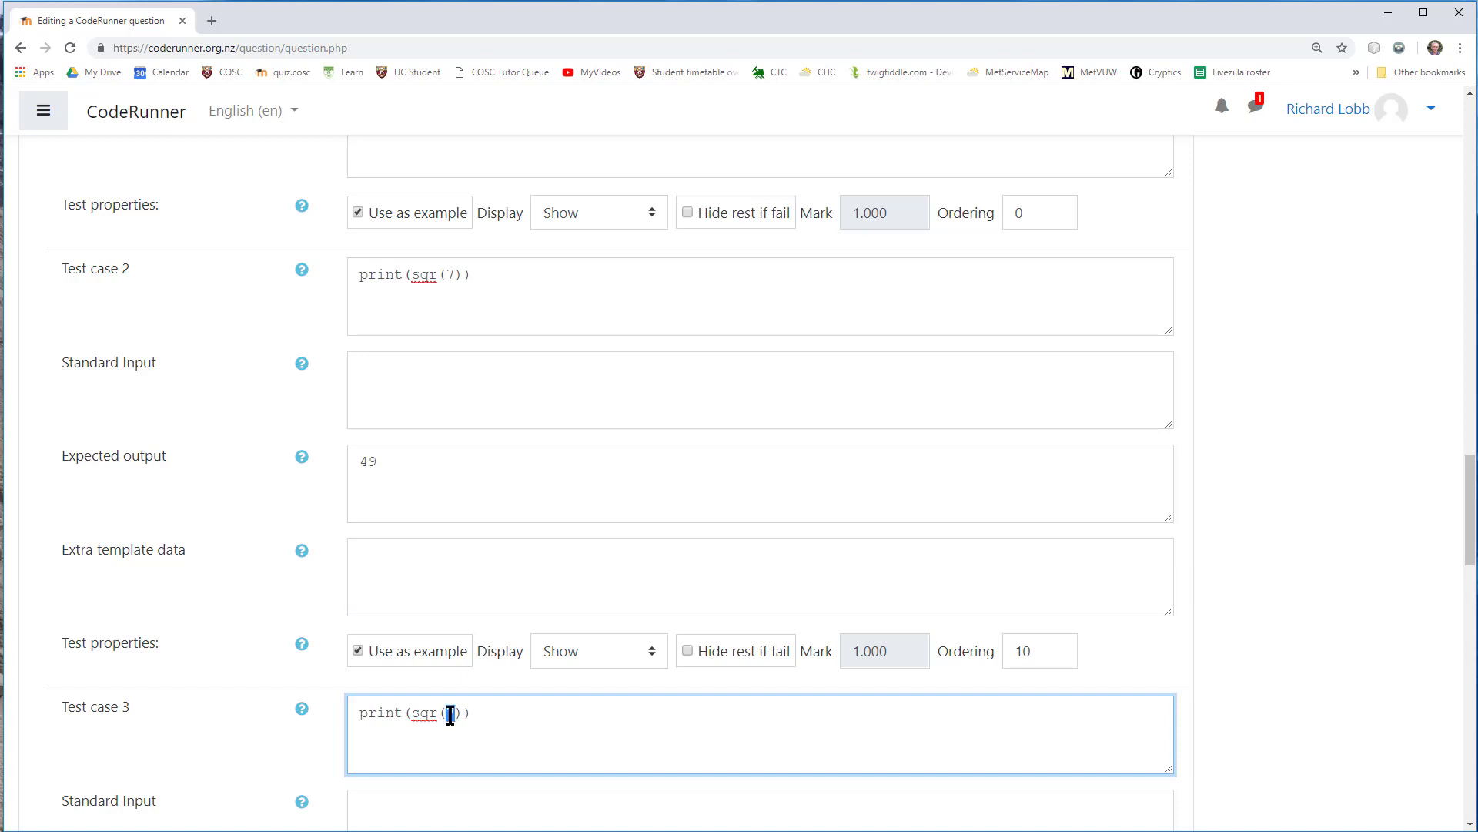
type("9")
scroll(405, 653, "down", 4)
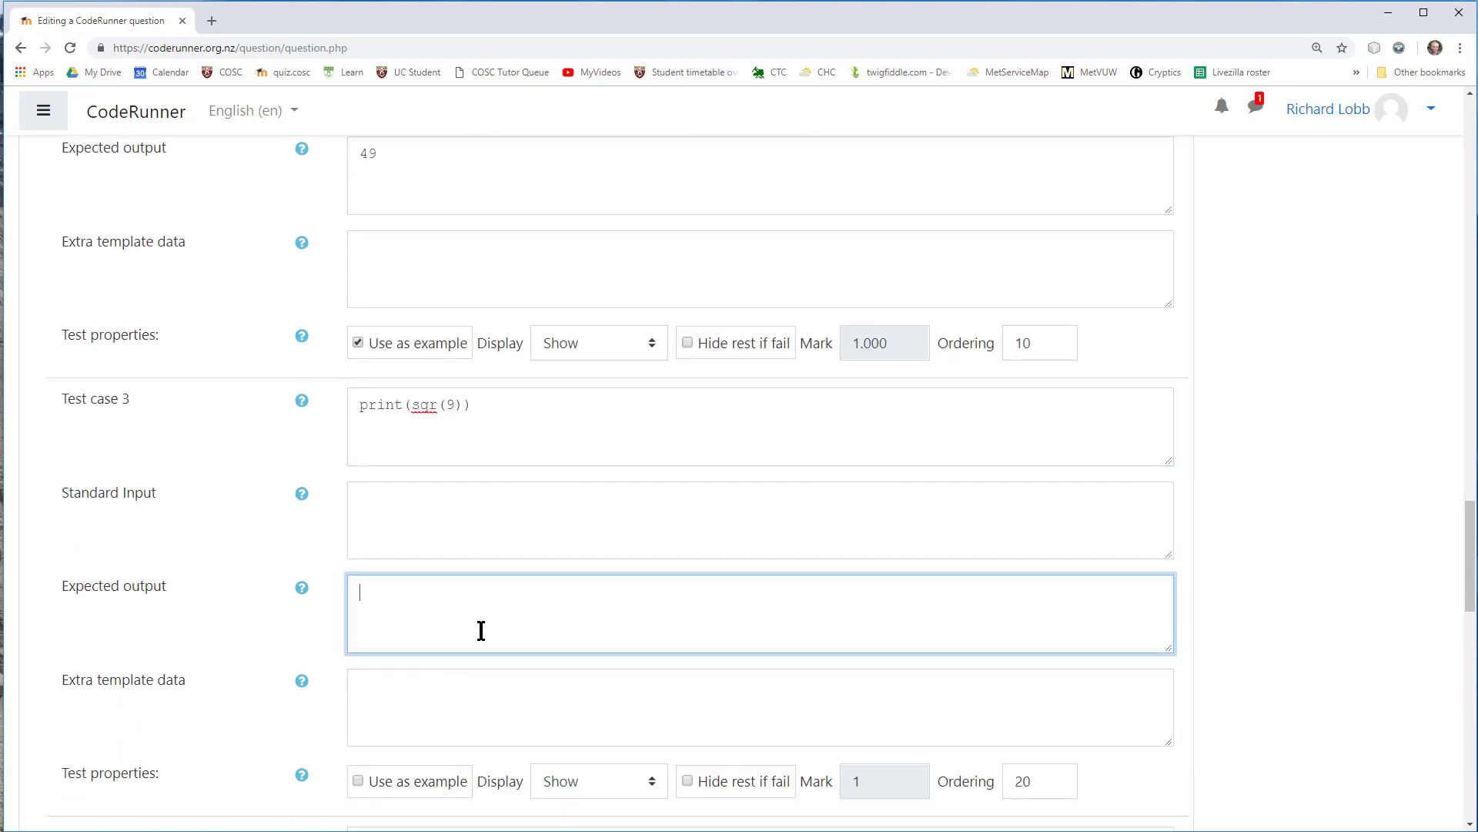
left_click(448, 413)
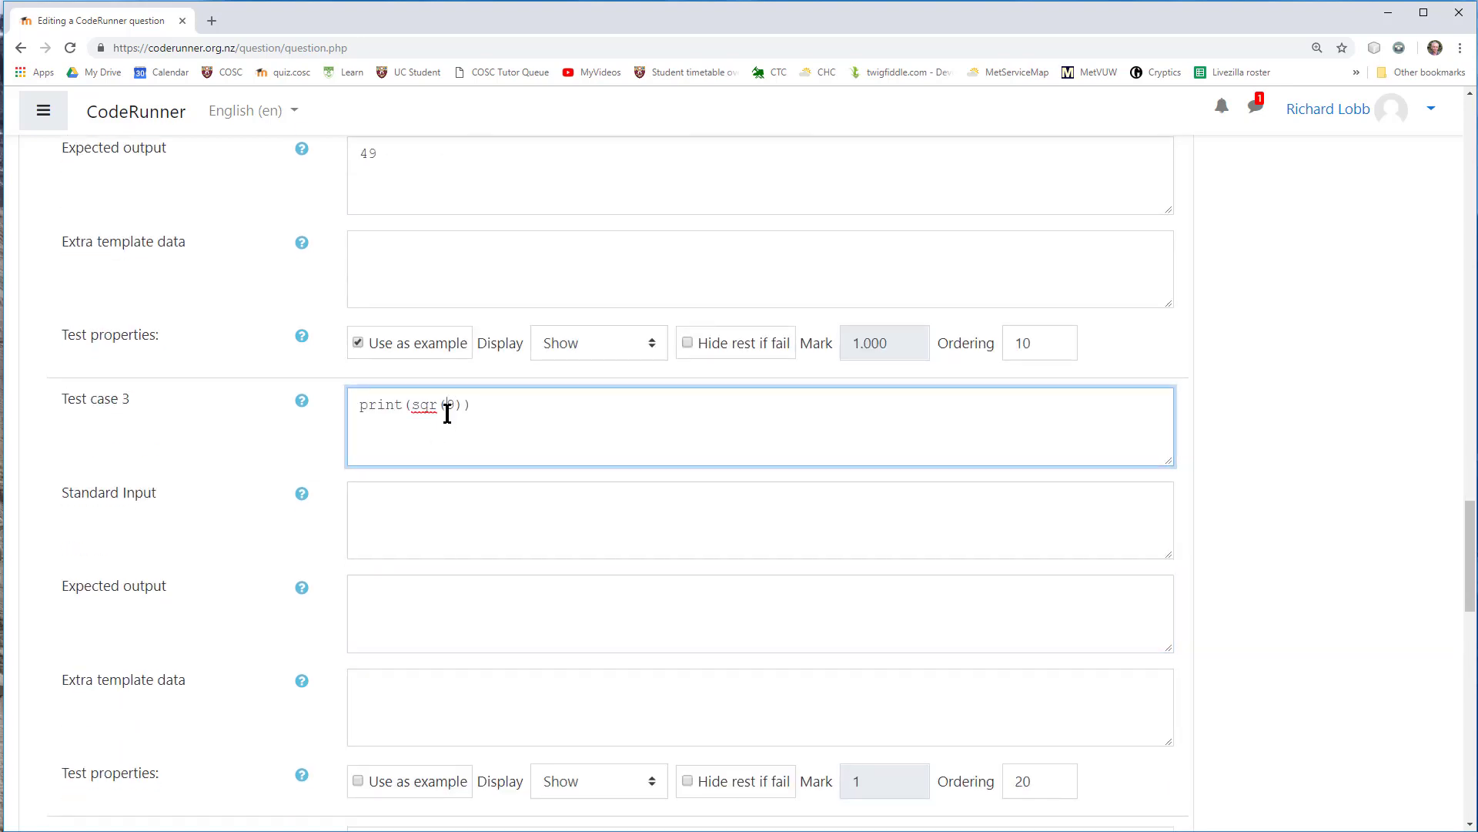
type("-")
left_click(551, 643)
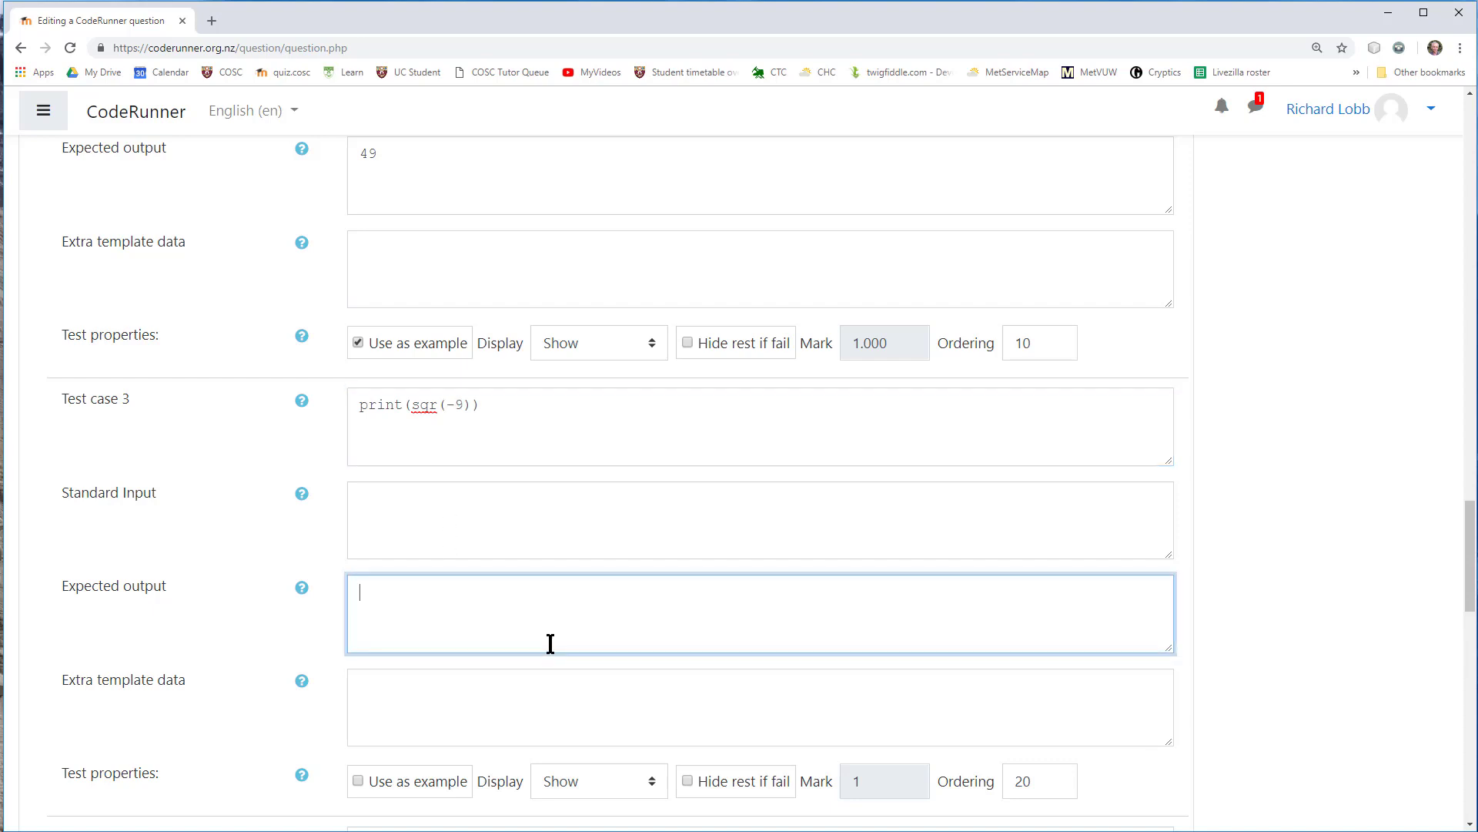
type("81")
scroll(713, 644, "down", 5)
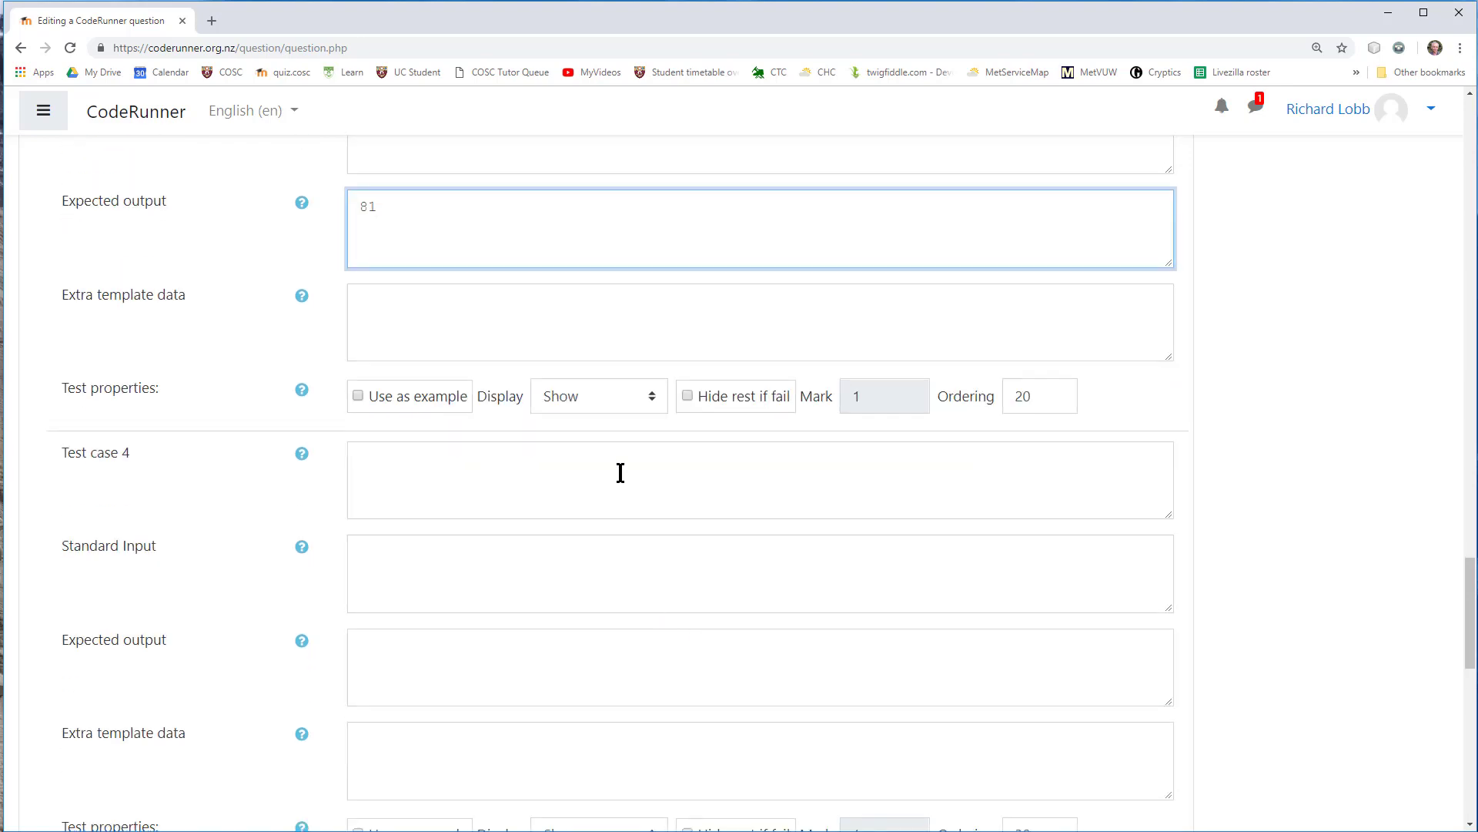
scroll(616, 443, "up", 7)
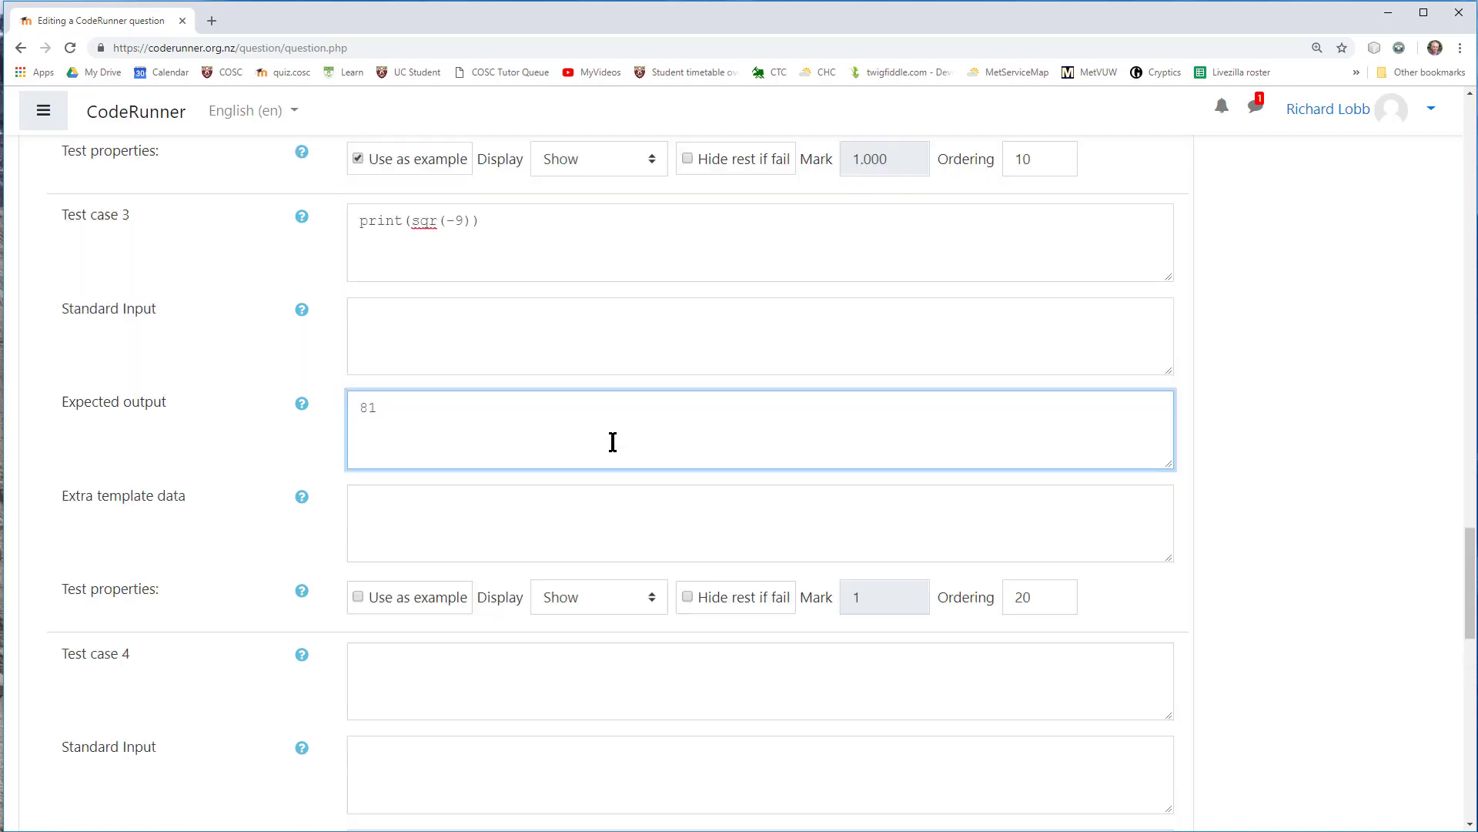
Make test case 4 print(sqr(11)) with expected output 12, hidden from students
left_click_drag(487, 559, 357, 558)
key("ctrl+c")
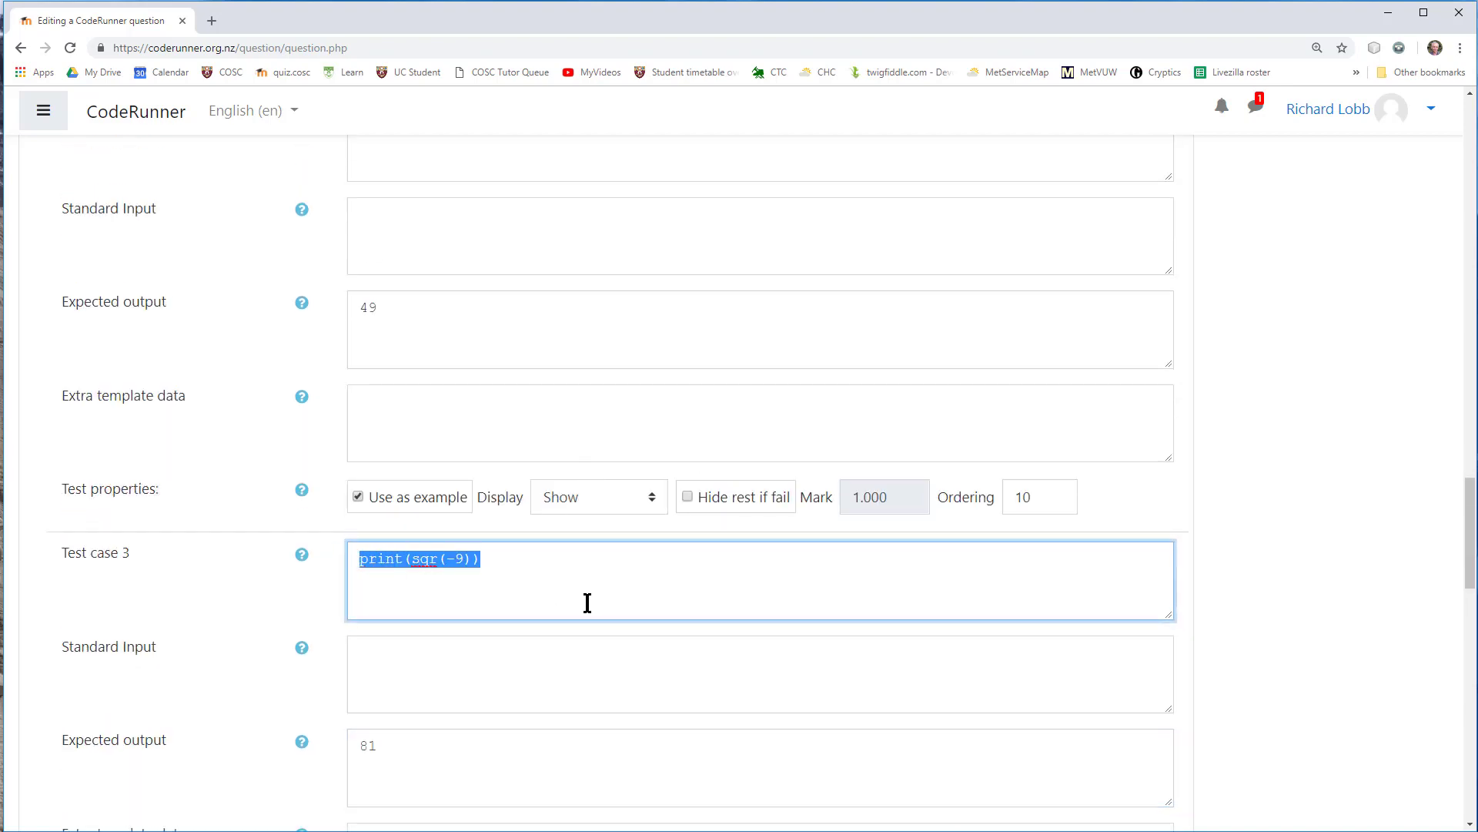
scroll(587, 603, "down", 9)
left_click(423, 309)
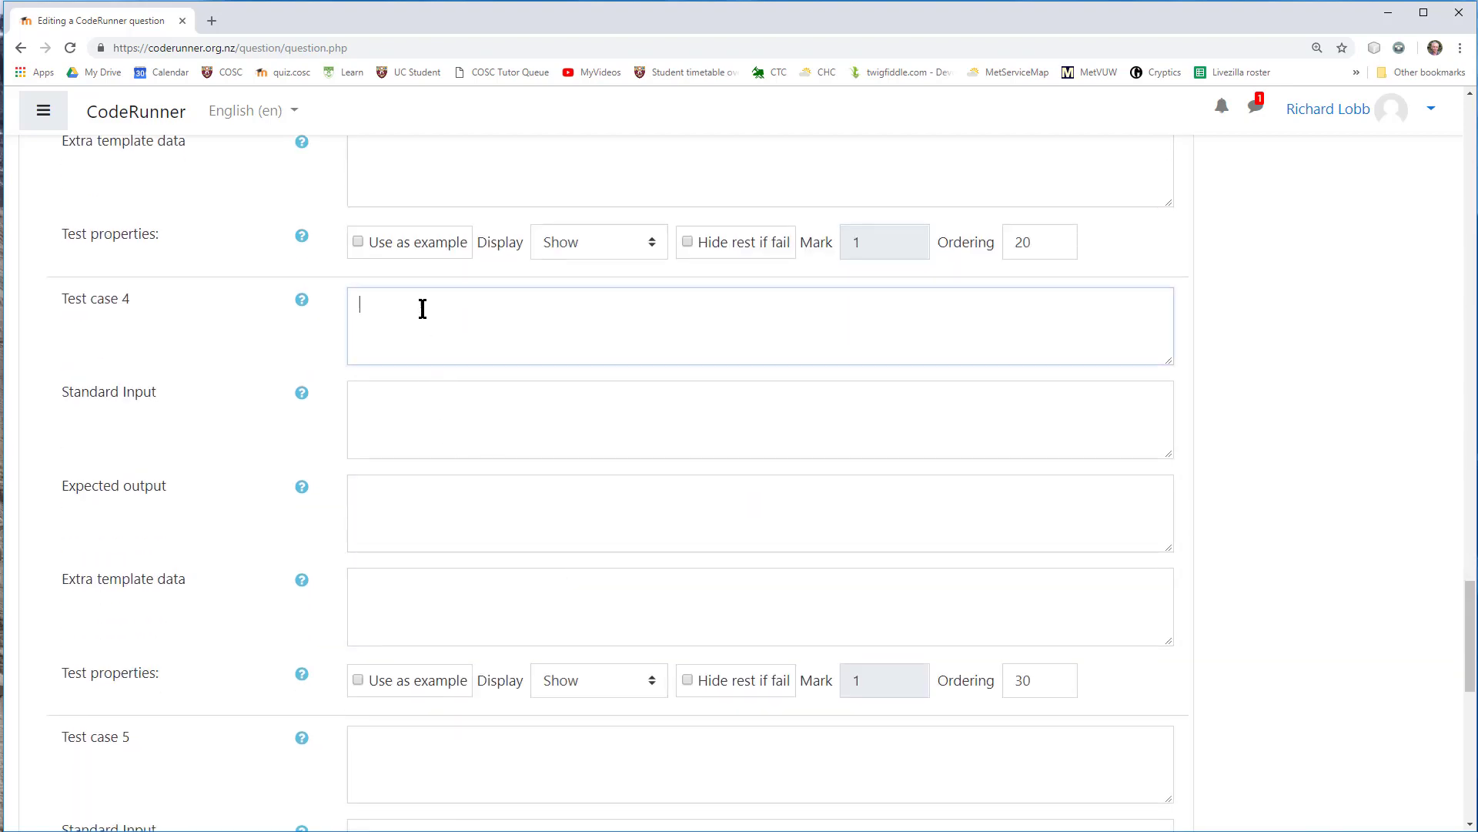
key("ctrl+v")
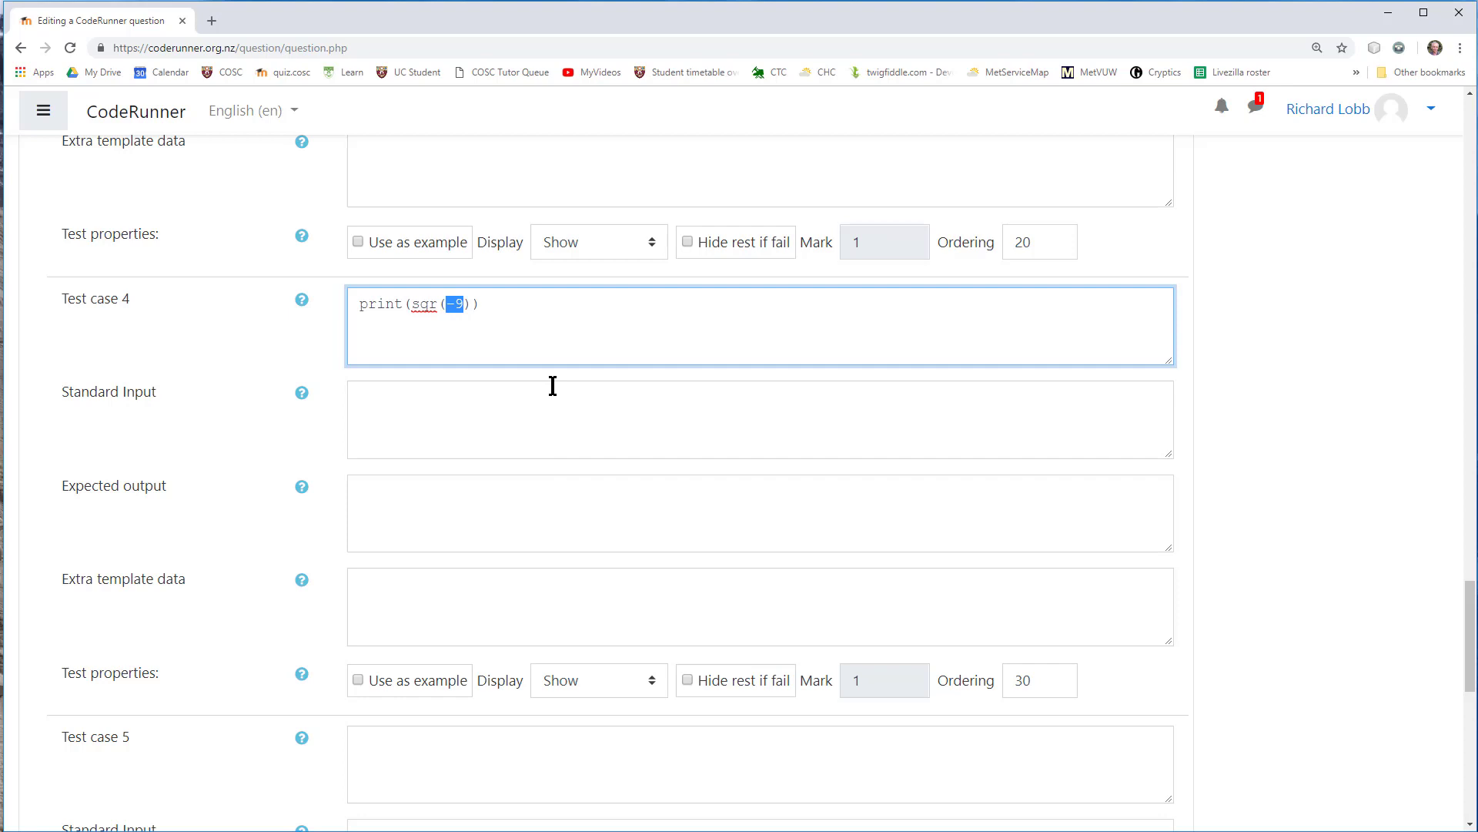
type("11")
left_click(415, 501)
type("12")
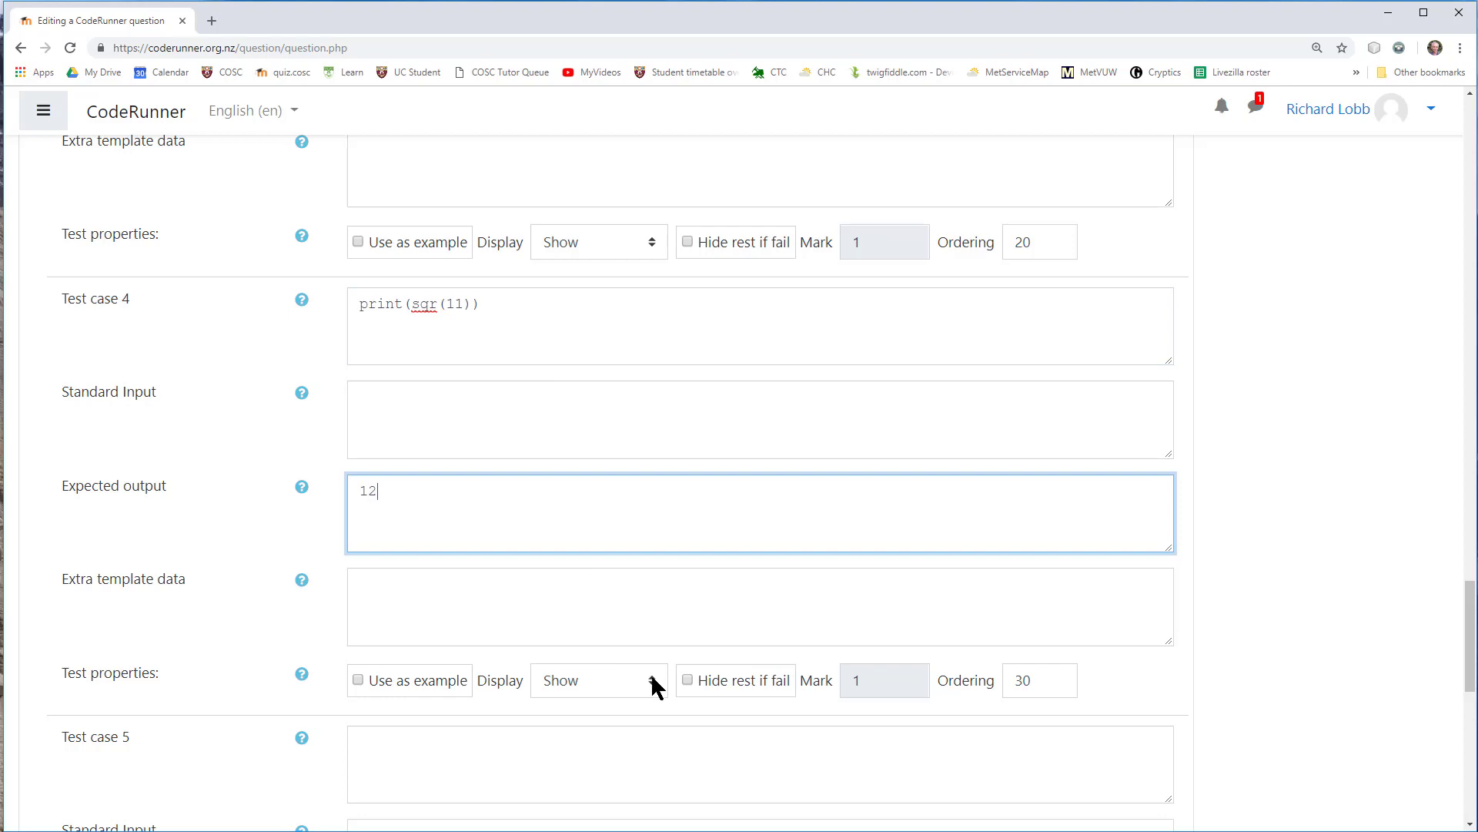
left_click(650, 680)
left_click(606, 730)
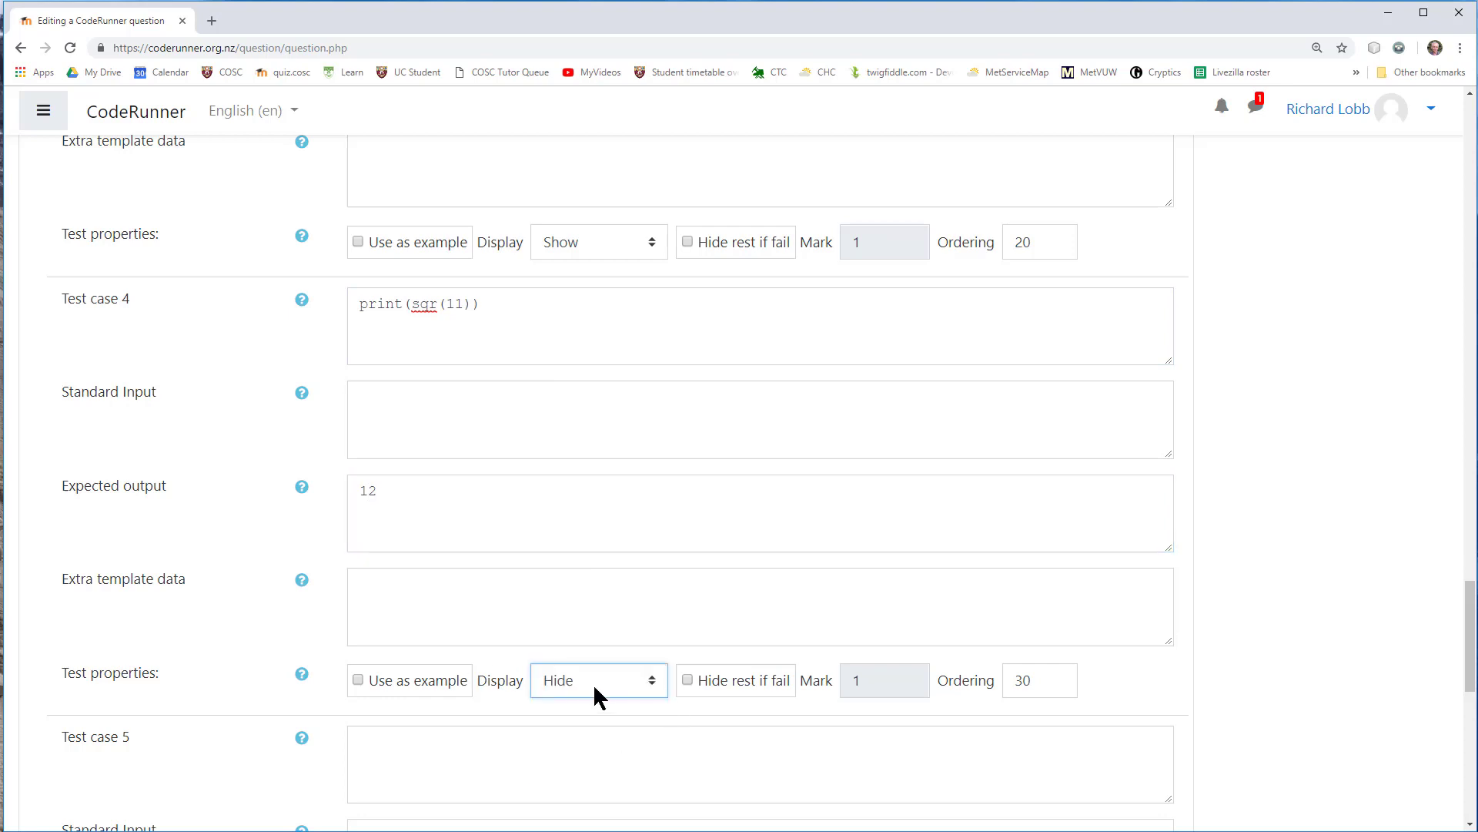
left_click_drag(1468, 637, 1438, 212)
Reduce the answer box height from 18 to 5 rows
left_click_drag(428, 154, 391, 155)
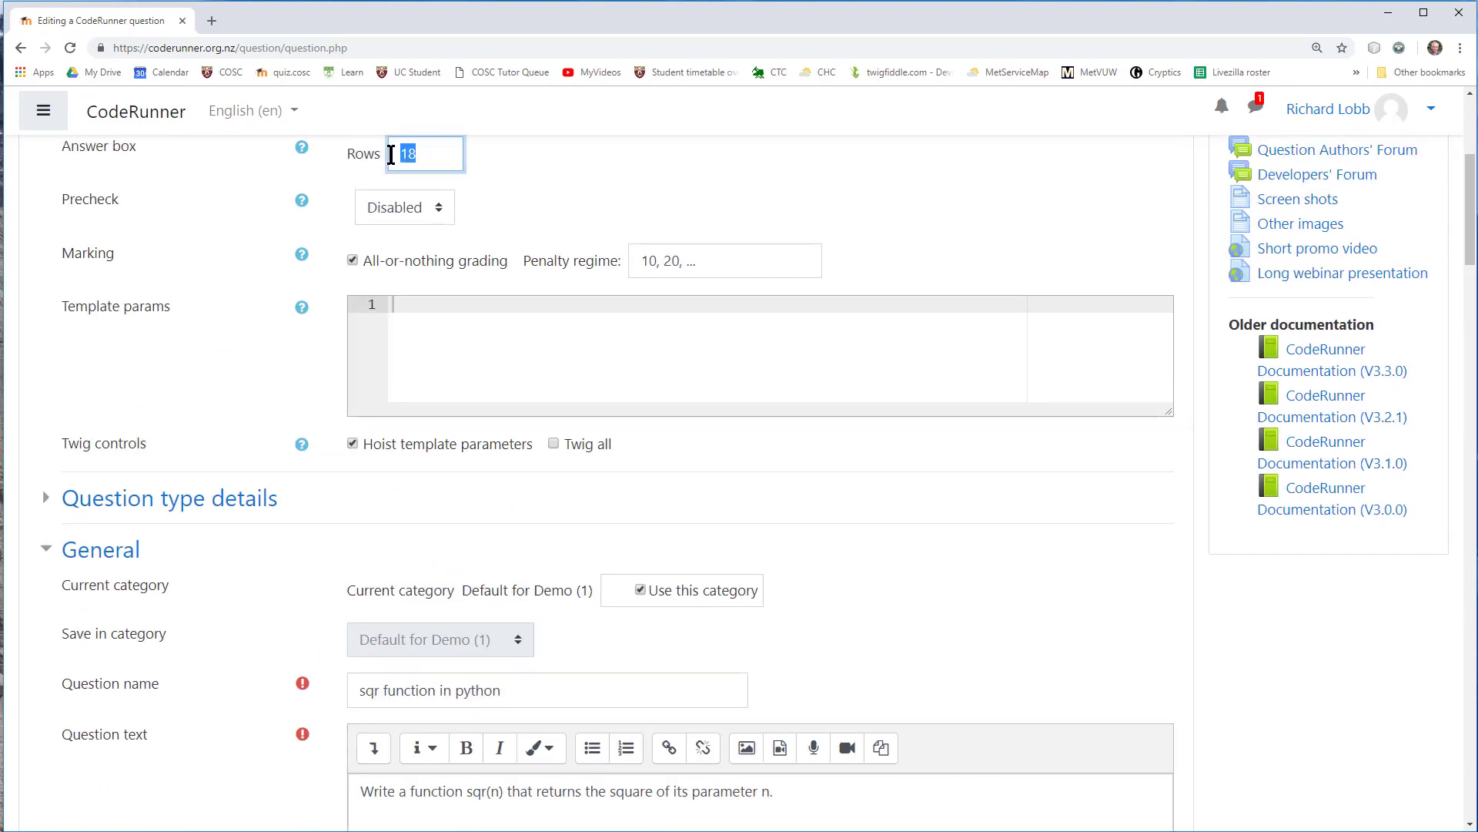
type("5")
scroll(632, 439, "up", 3)
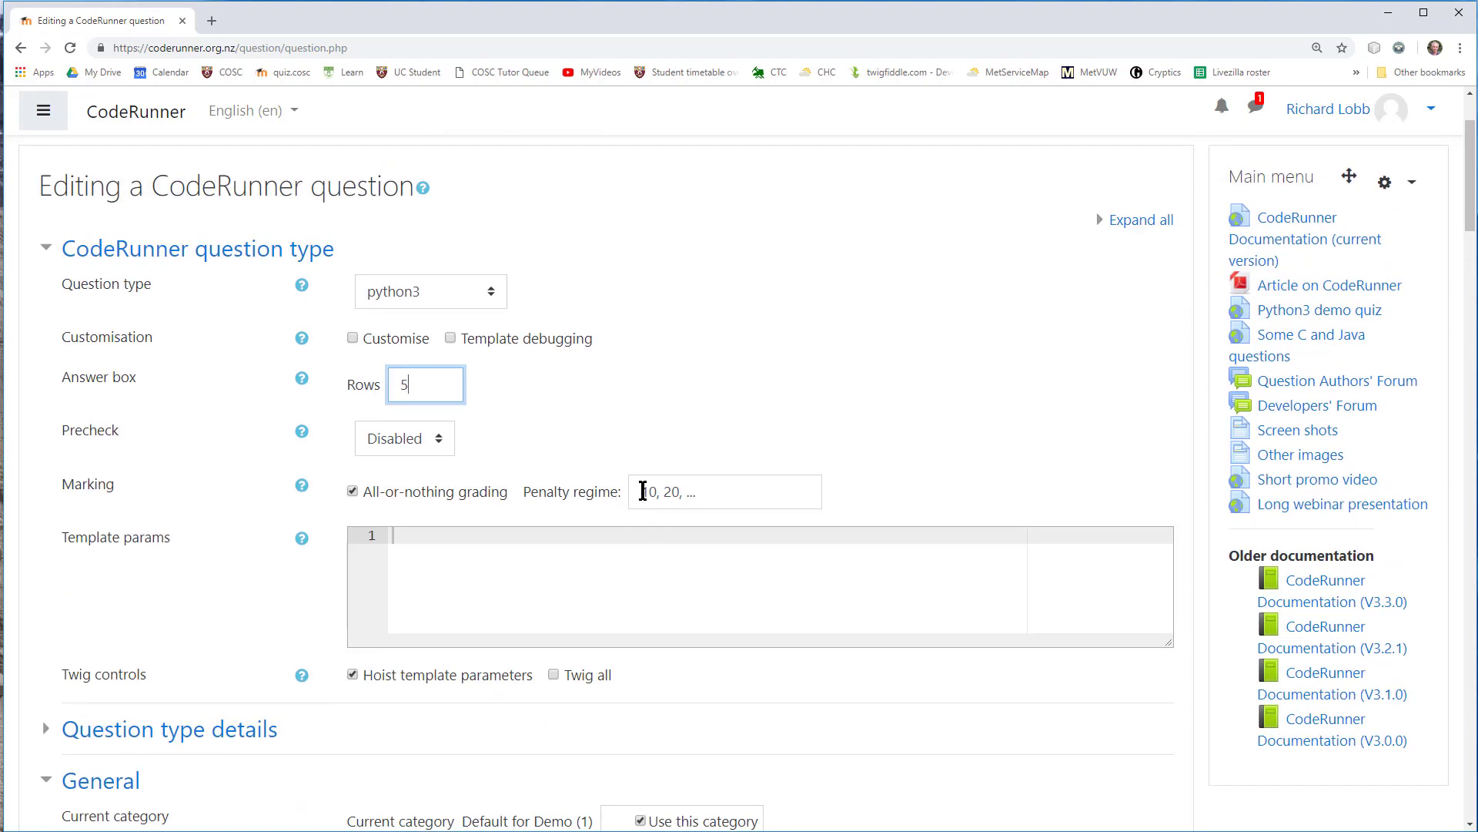
Prefix the penalty regime with 0 so it reads 0, 10, 20, ..
left_click(643, 491)
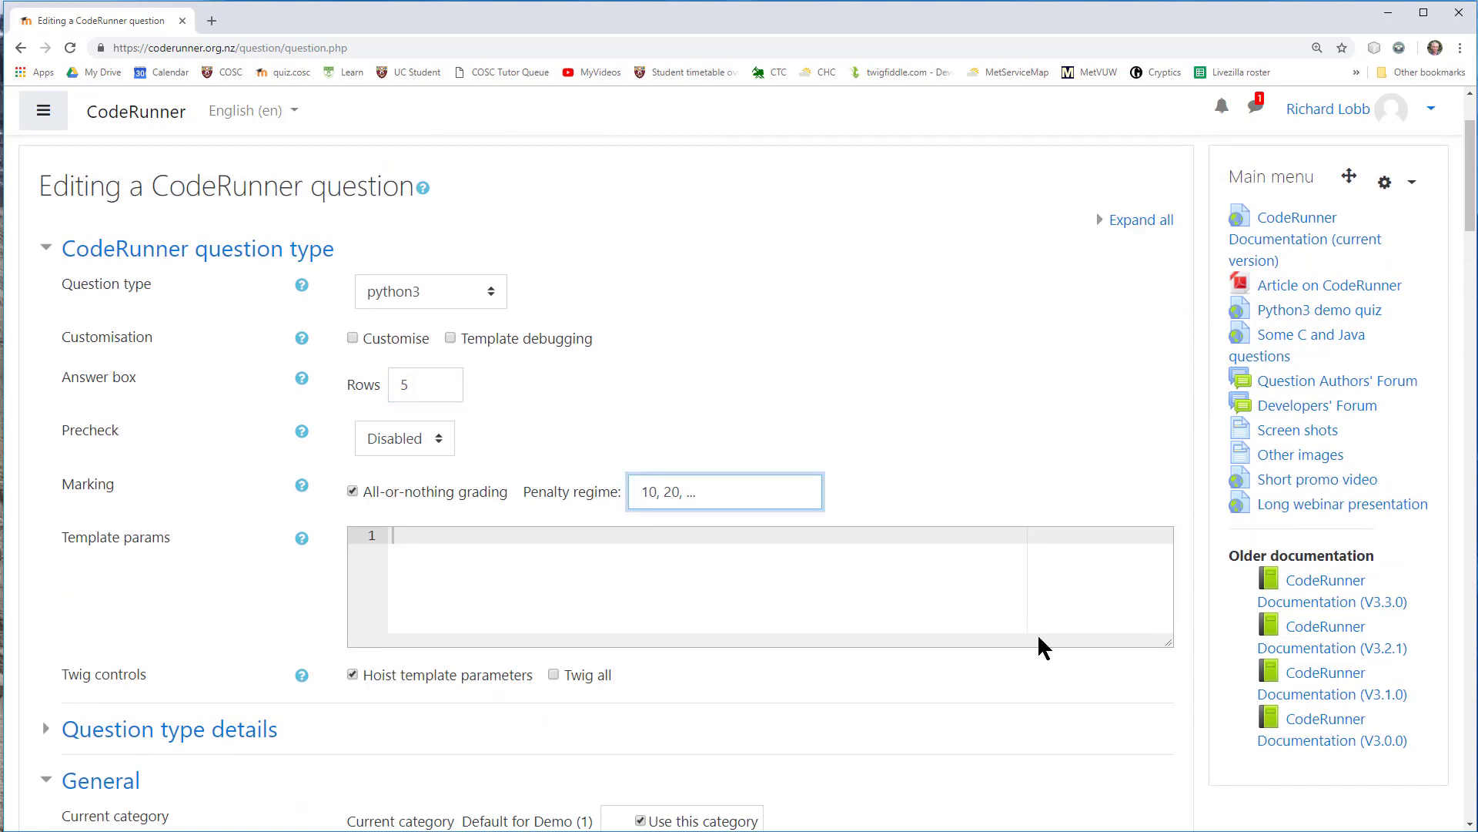
type("0,")
left_click_drag(643, 493, 656, 496)
double_click(664, 494)
double_click(686, 493)
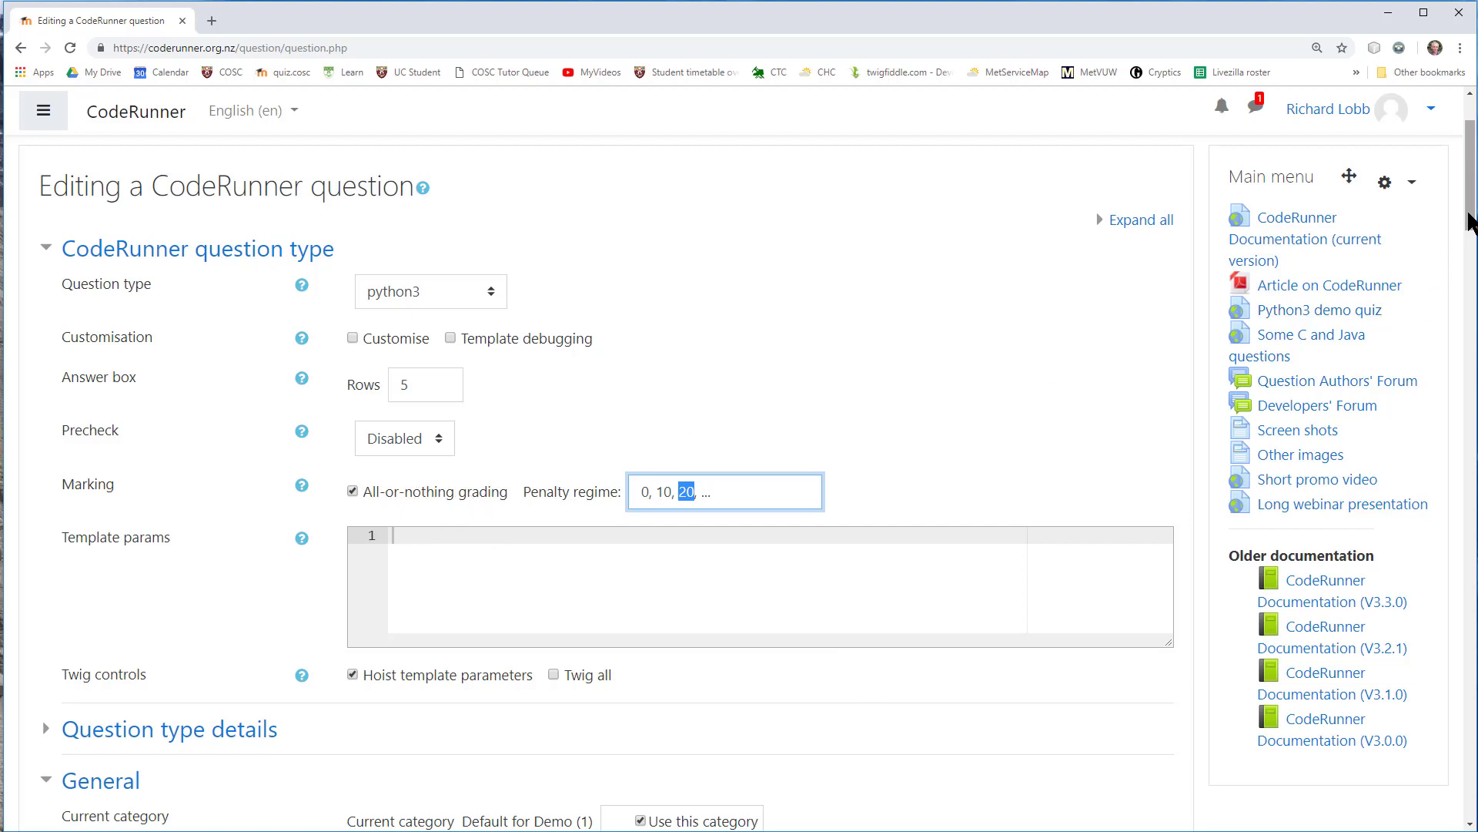
left_click_drag(1470, 223, 1471, 469)
Edit test 1's expected output and save; accept validator values 121 (test 4) and 25 (test 1)
scroll(1469, 423, "up", 1)
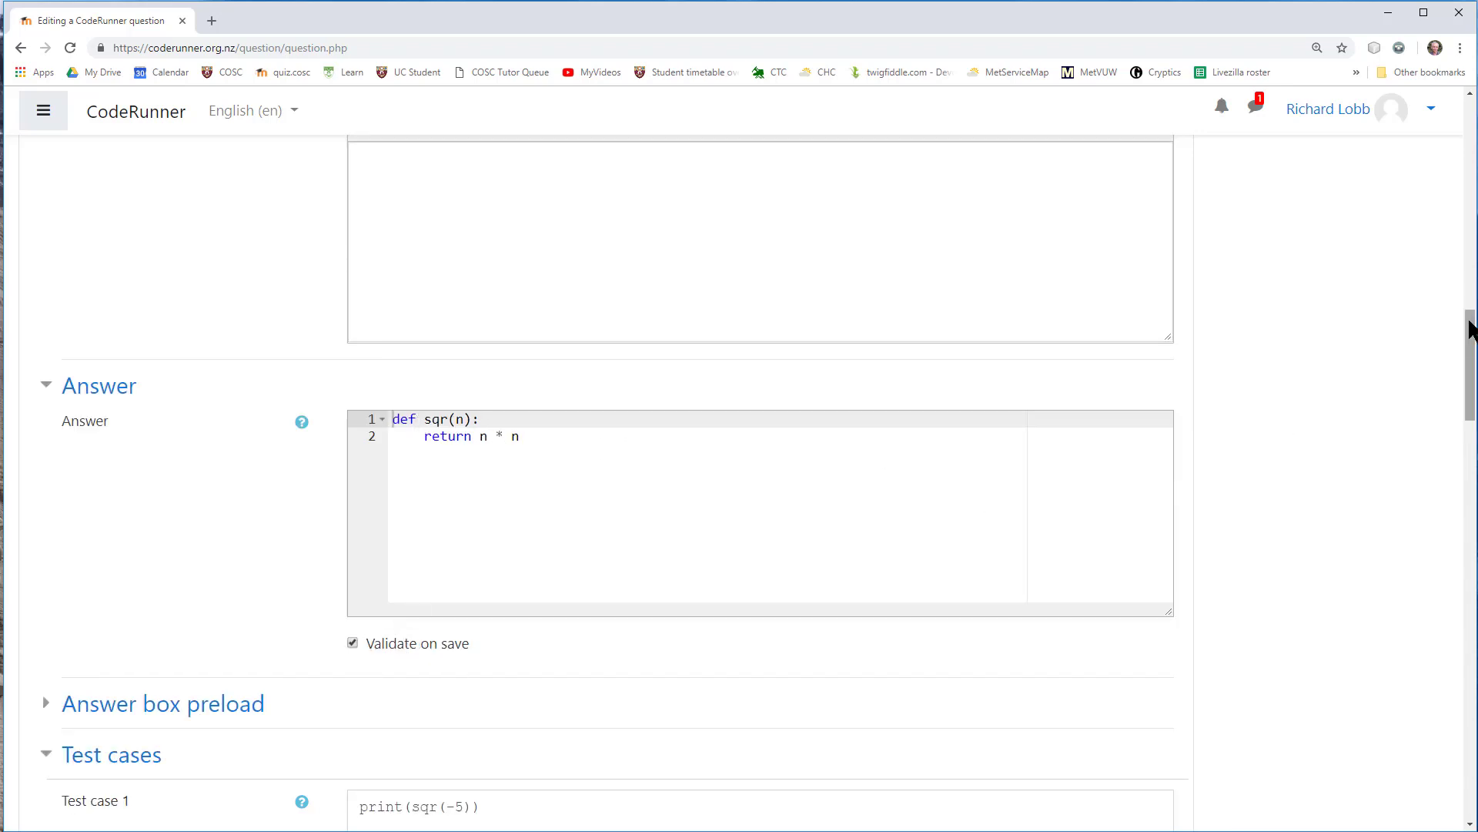
left_click_drag(1468, 348, 1467, 445)
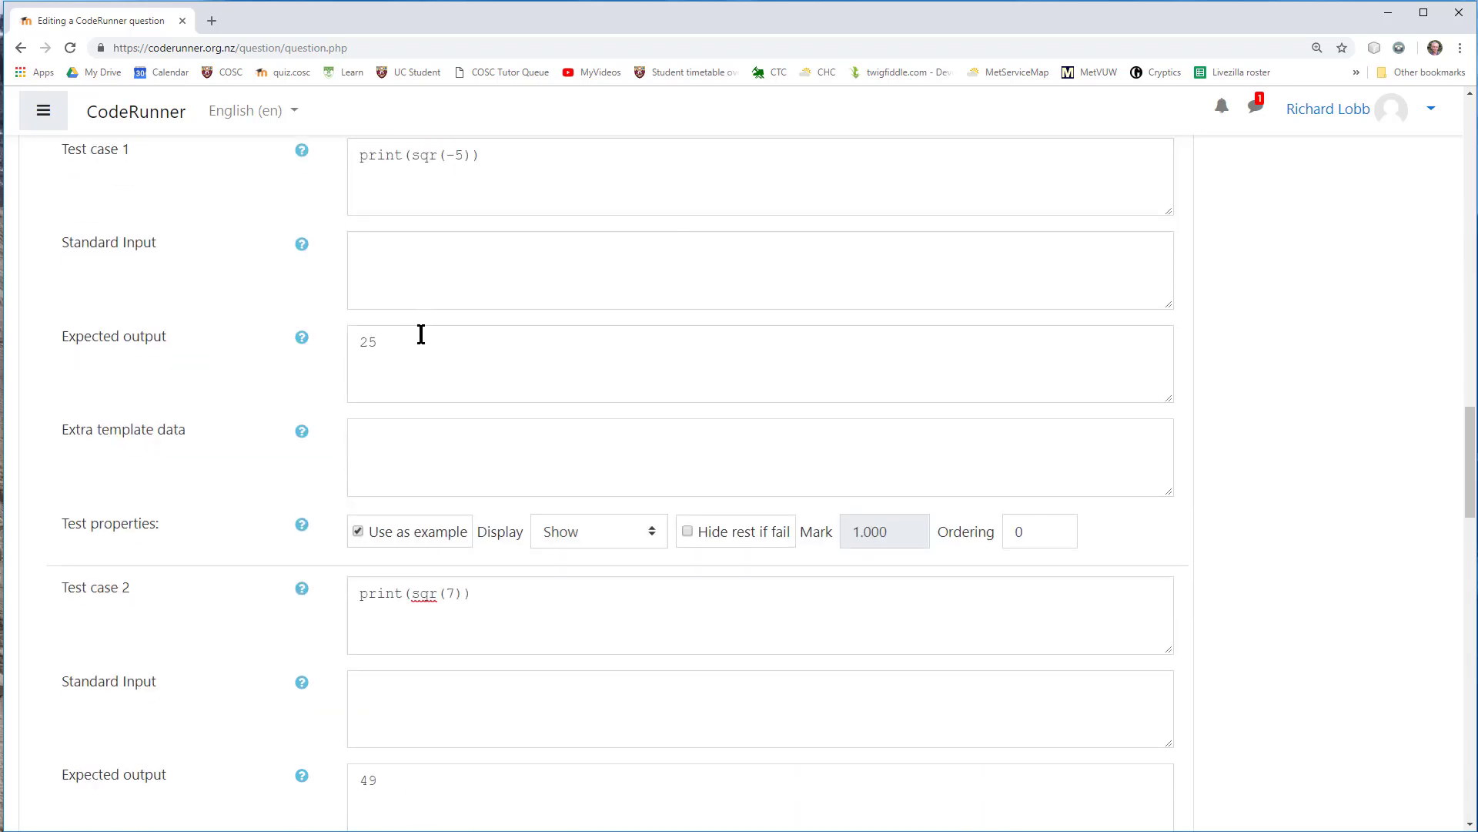
left_click(375, 340)
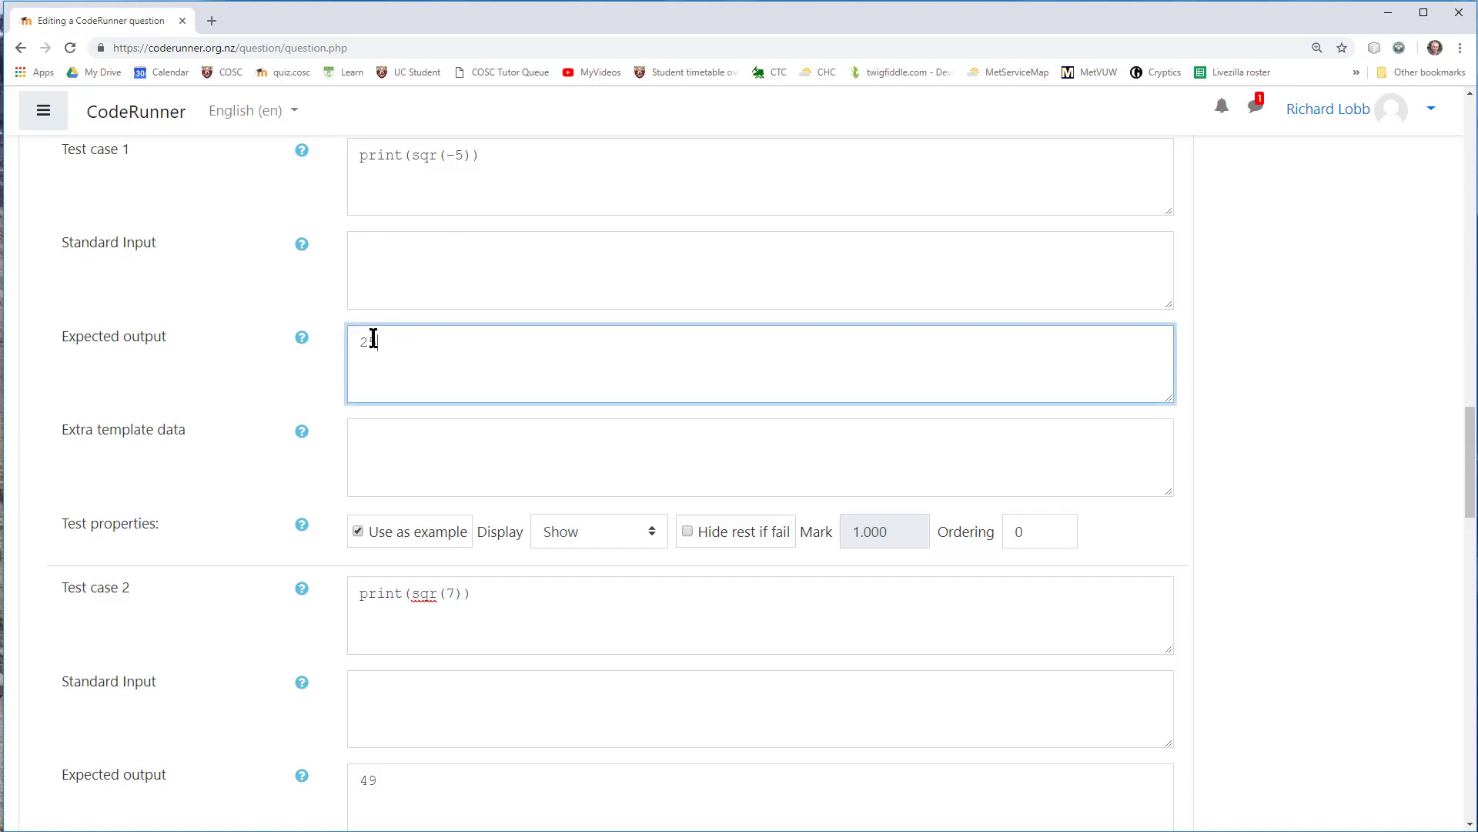
key("BackSpace")
left_click_drag(1468, 462, 1451, 727)
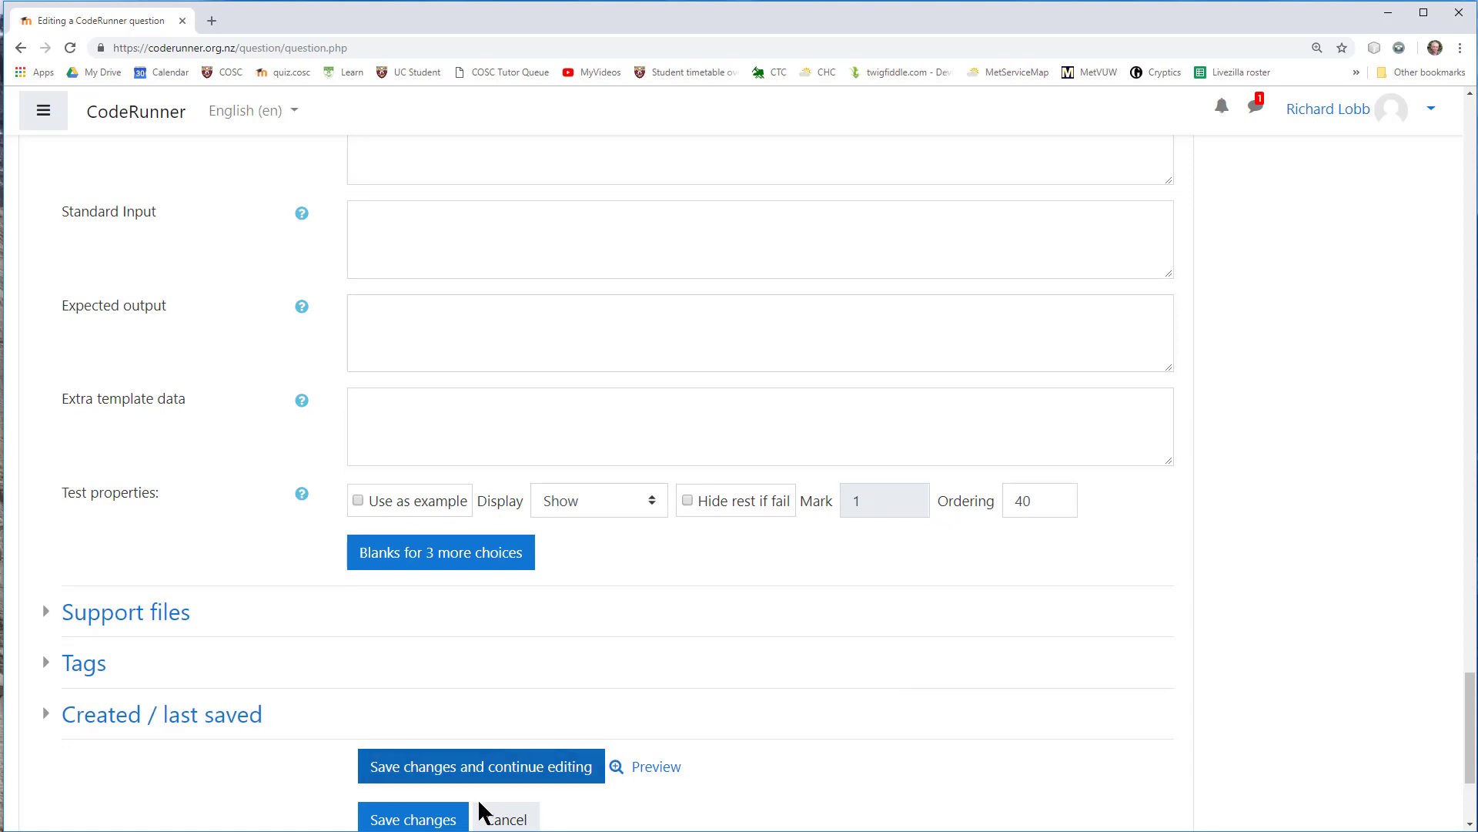
left_click(391, 823)
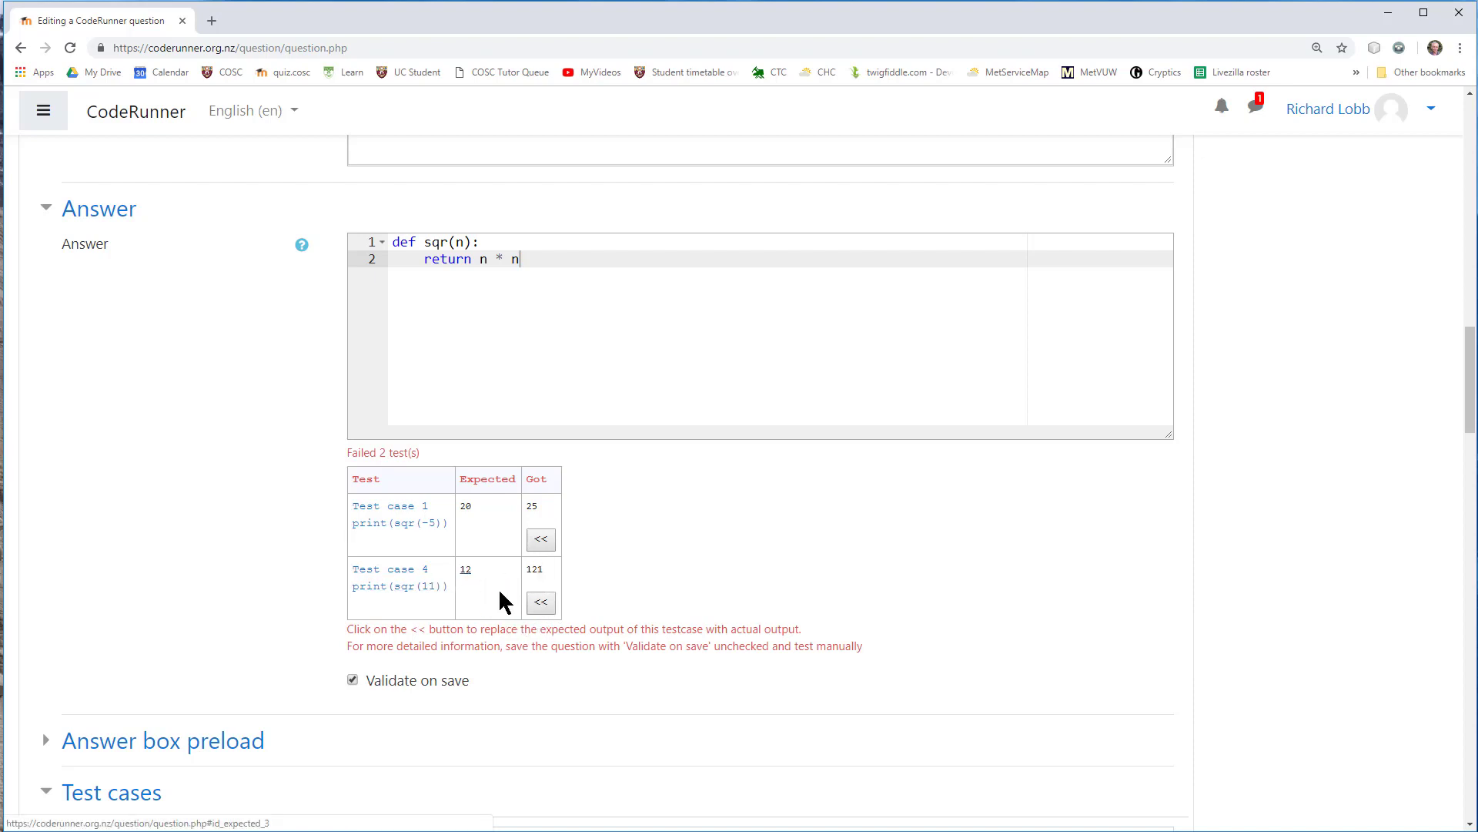
left_click(542, 602)
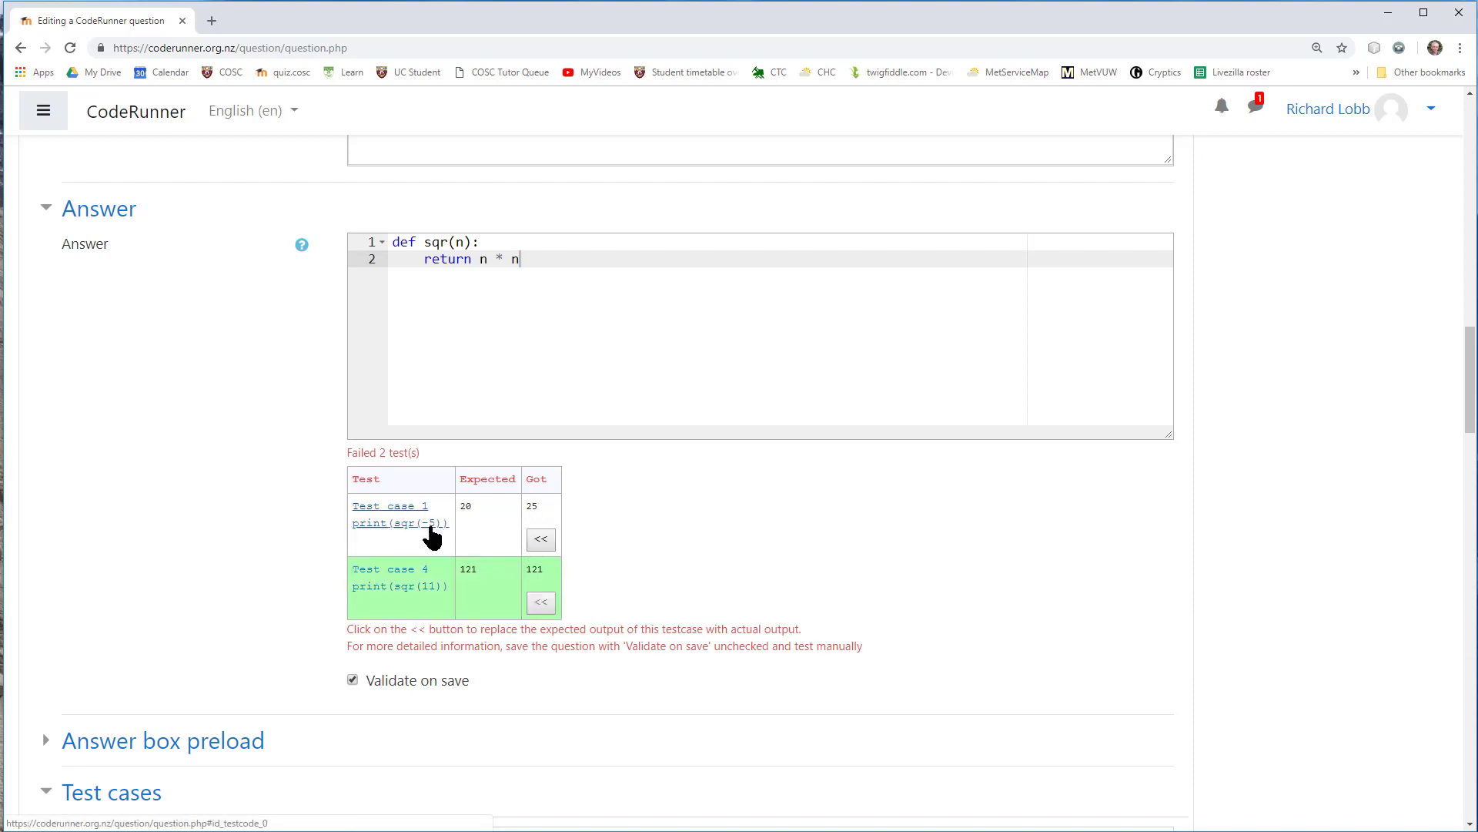
left_click(542, 539)
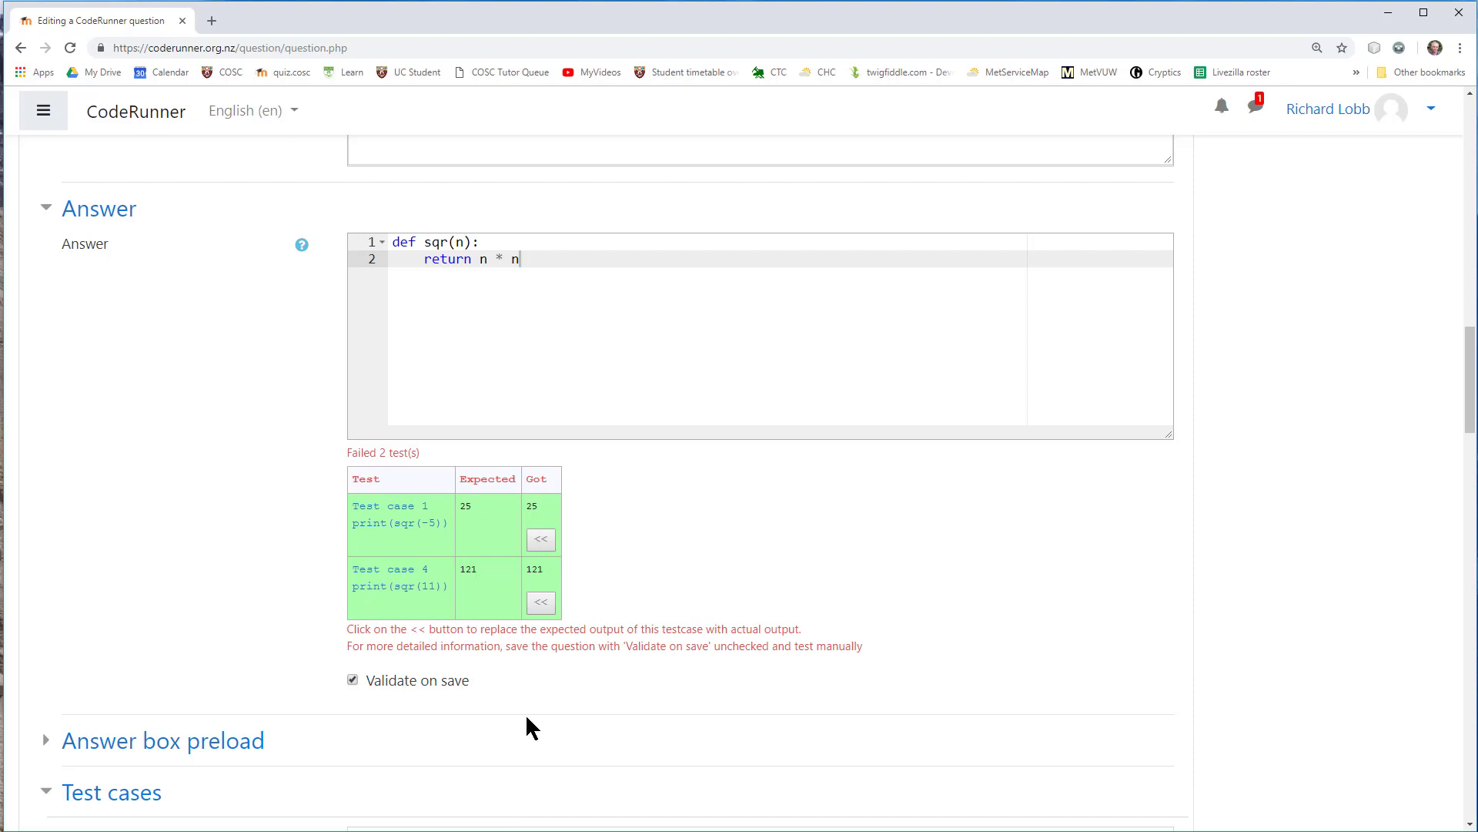
left_click_drag(1463, 435, 1109, 755)
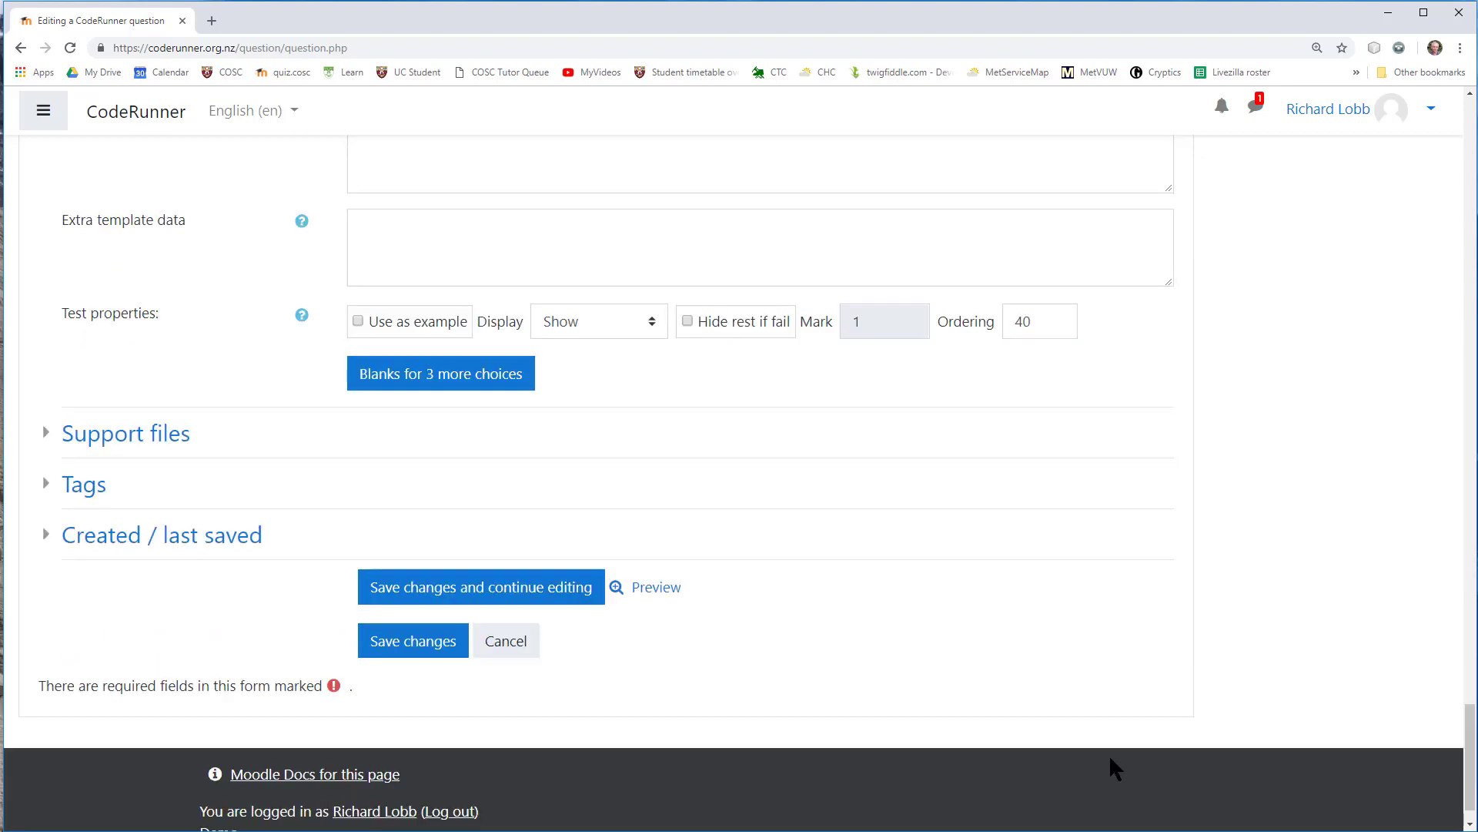
Save, then preview the sqr question and check the filled-in correct answer passes all tests
left_click(413, 640)
scroll(889, 679, "down", 1)
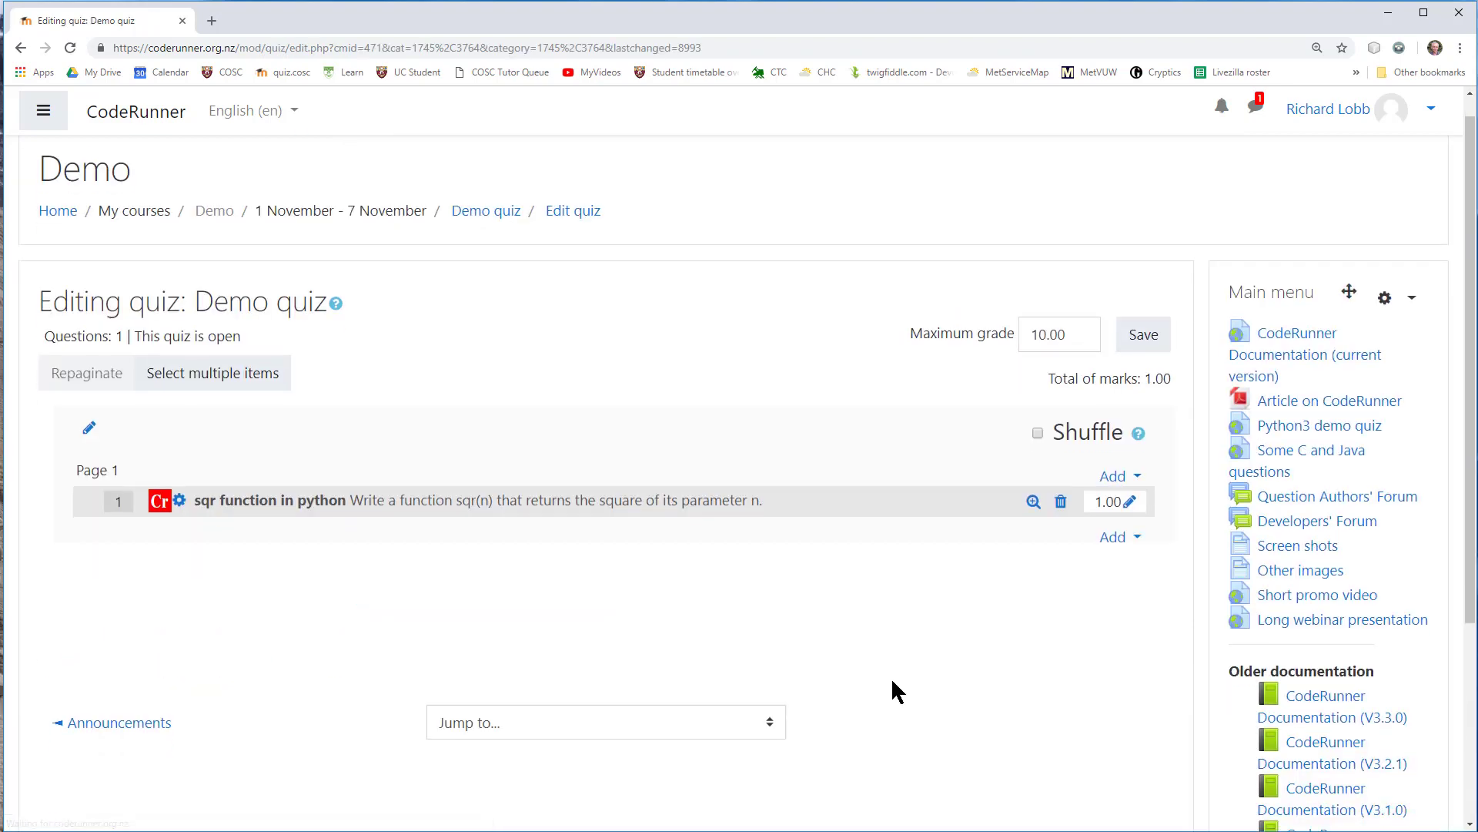
left_click(1032, 451)
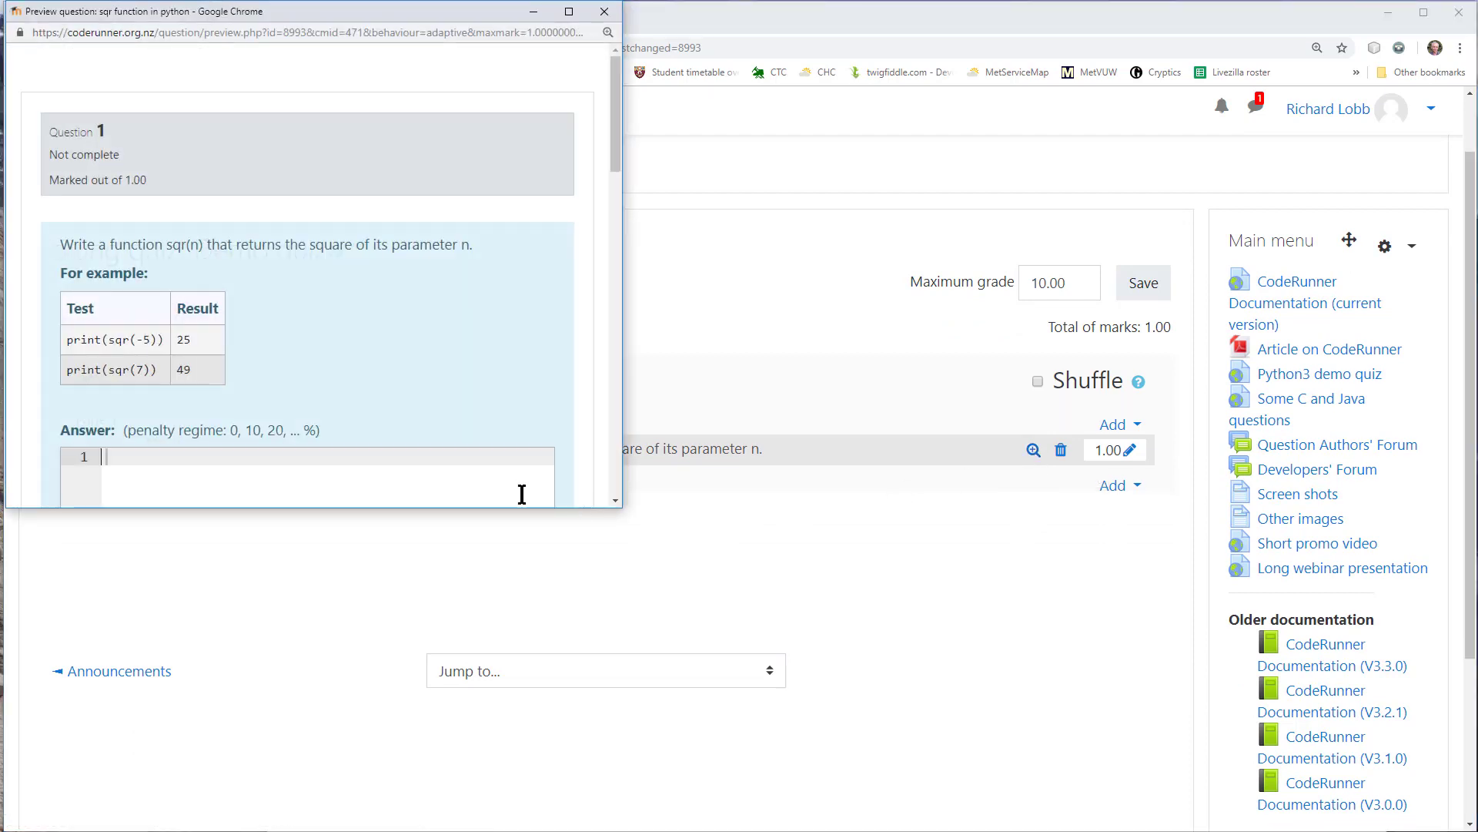
left_click_drag(624, 512, 690, 788)
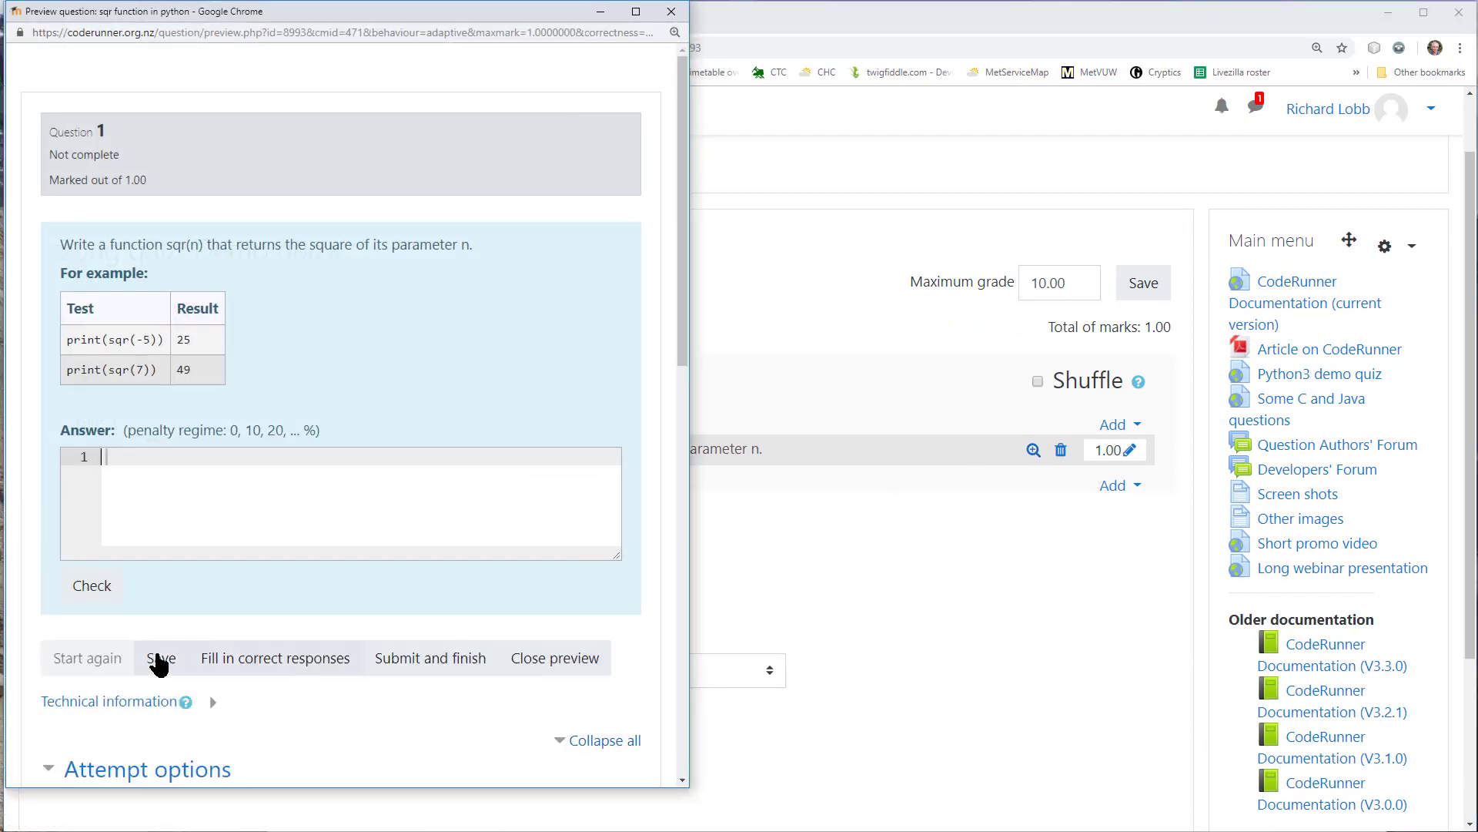
left_click(270, 676)
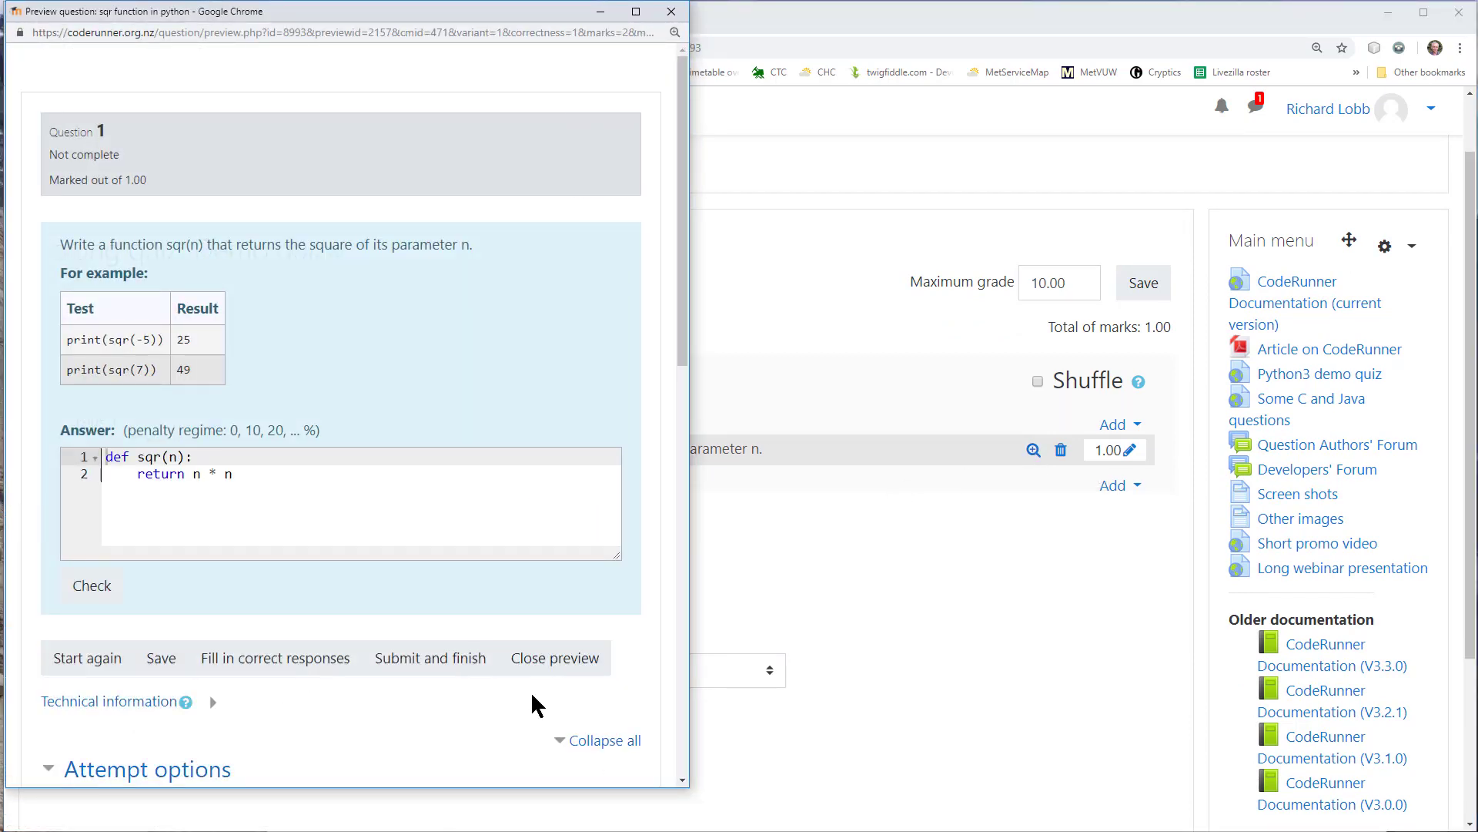
left_click(114, 592)
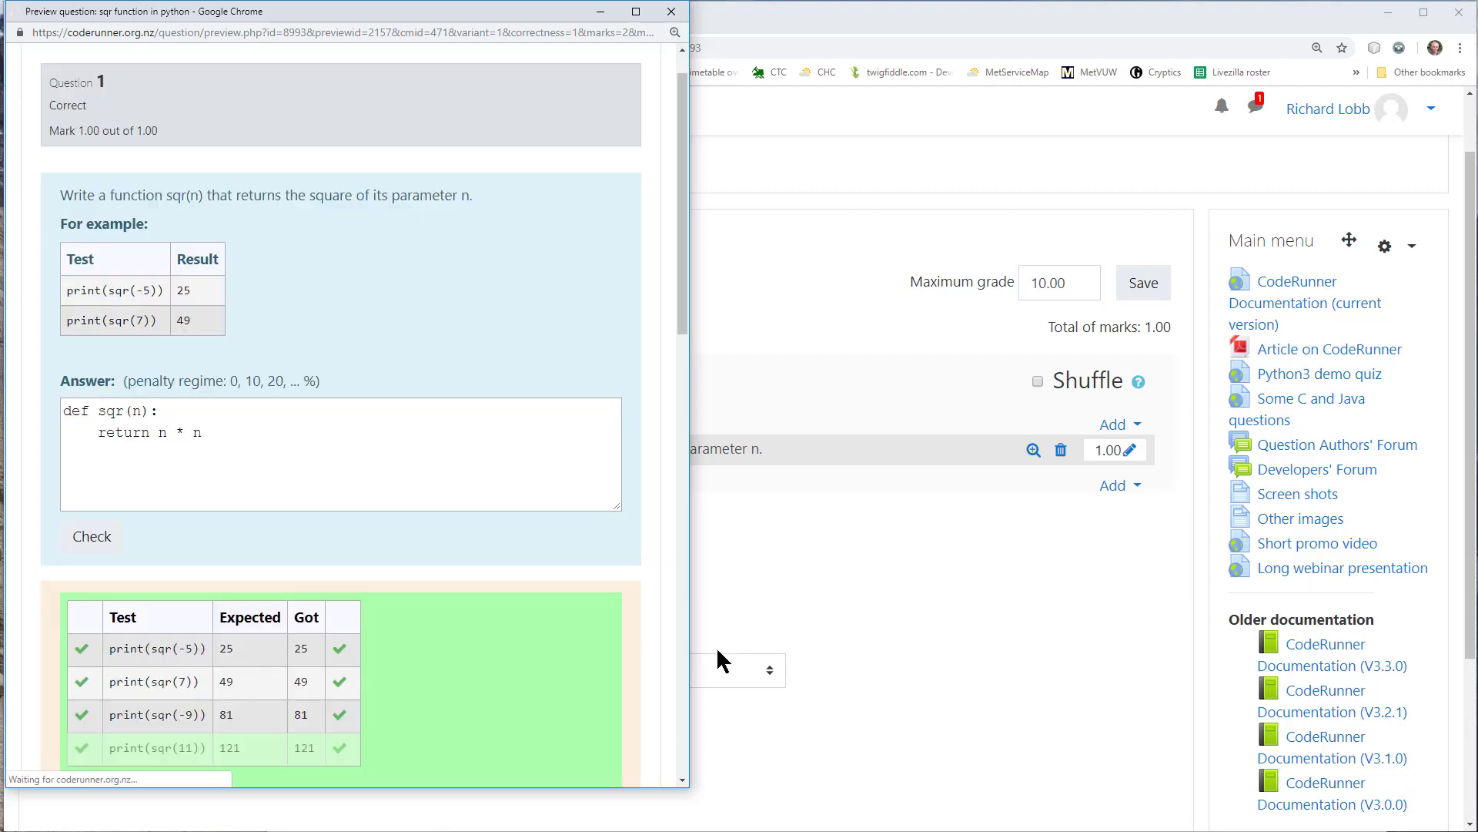
scroll(713, 645, "down", 3)
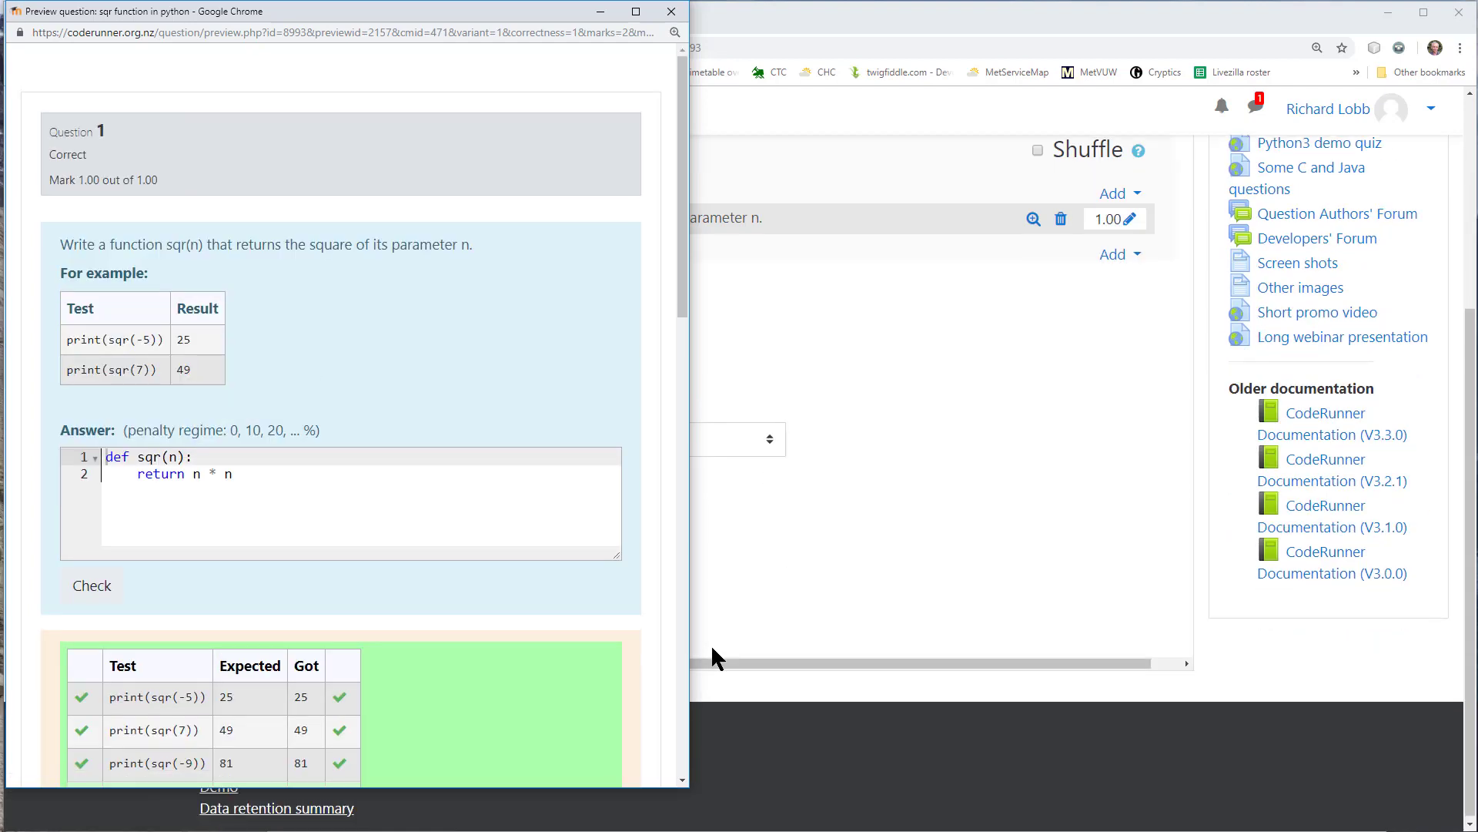
left_click(672, 12)
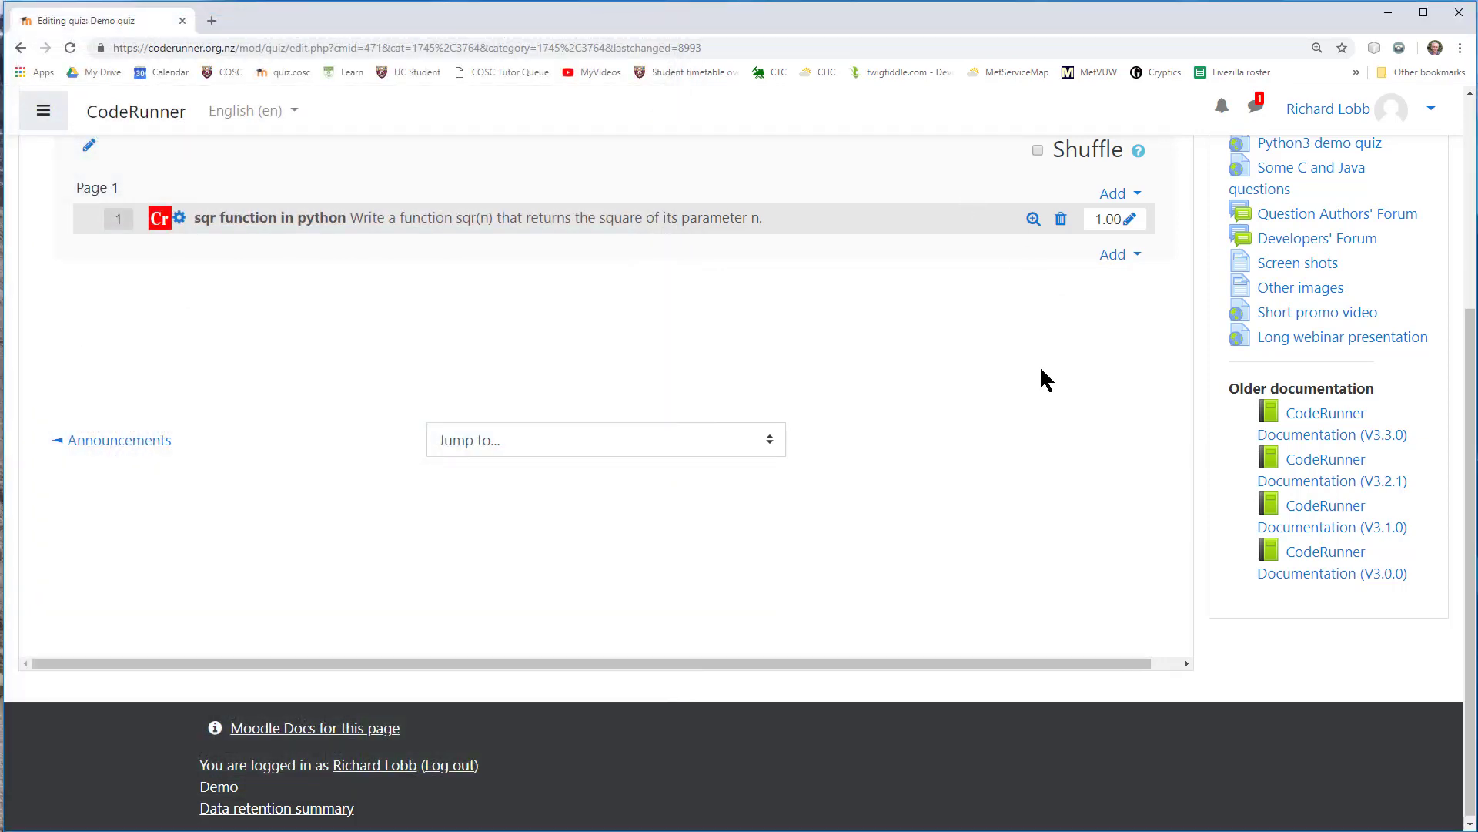